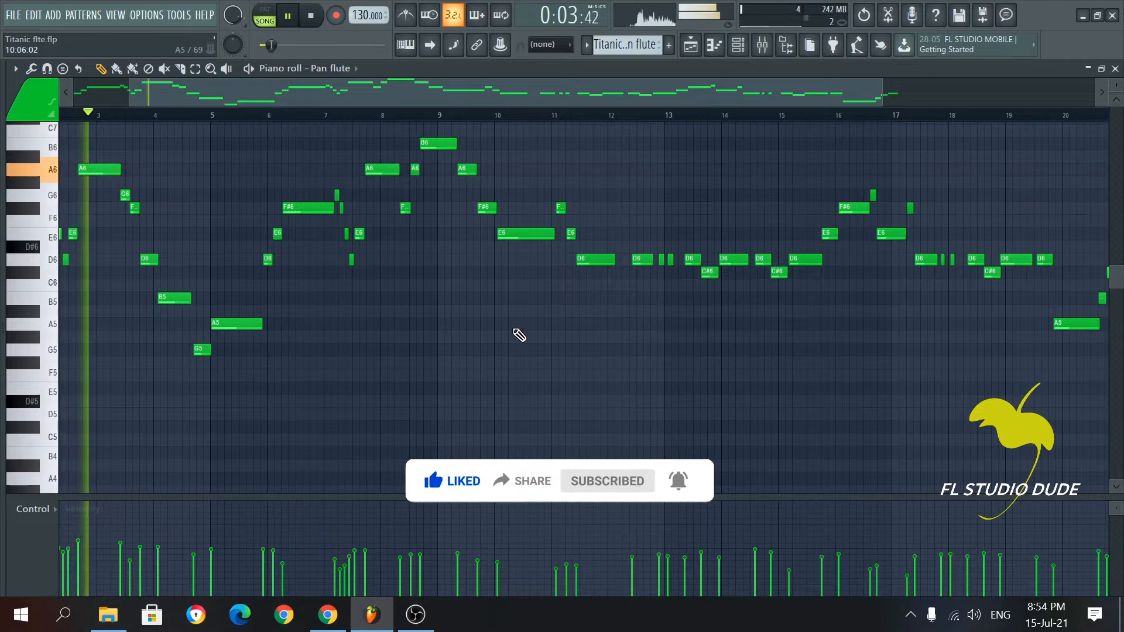
Step: Play back the Titanic flute melody and examine its notes in the piano roll
ctrl+scroll(337, 280, up, 4)
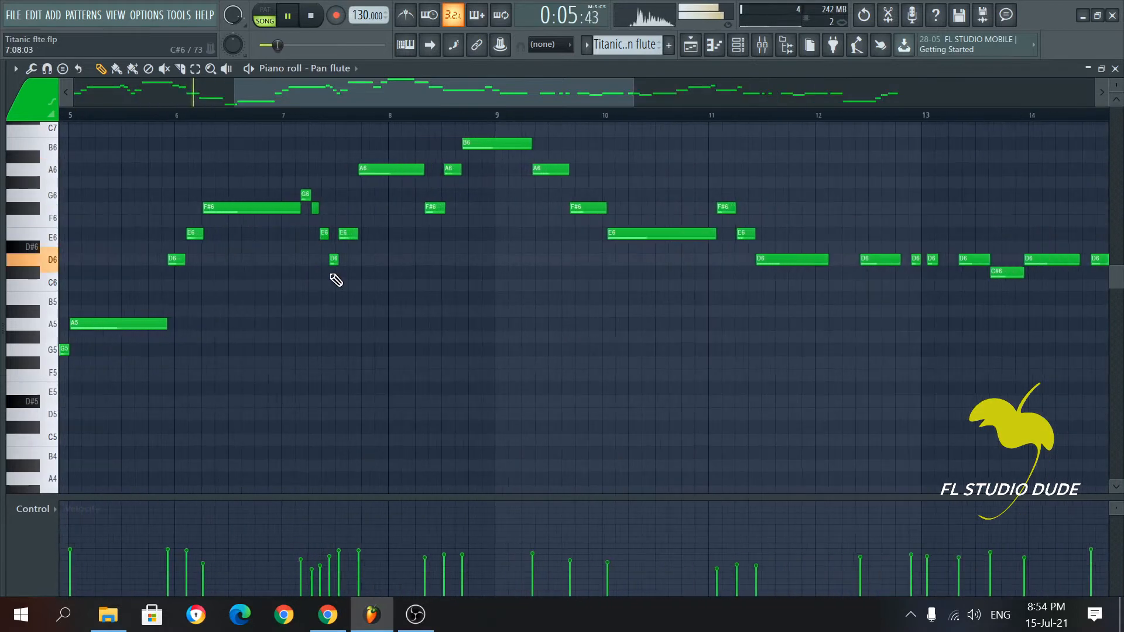
drag(435, 103, 318, 104)
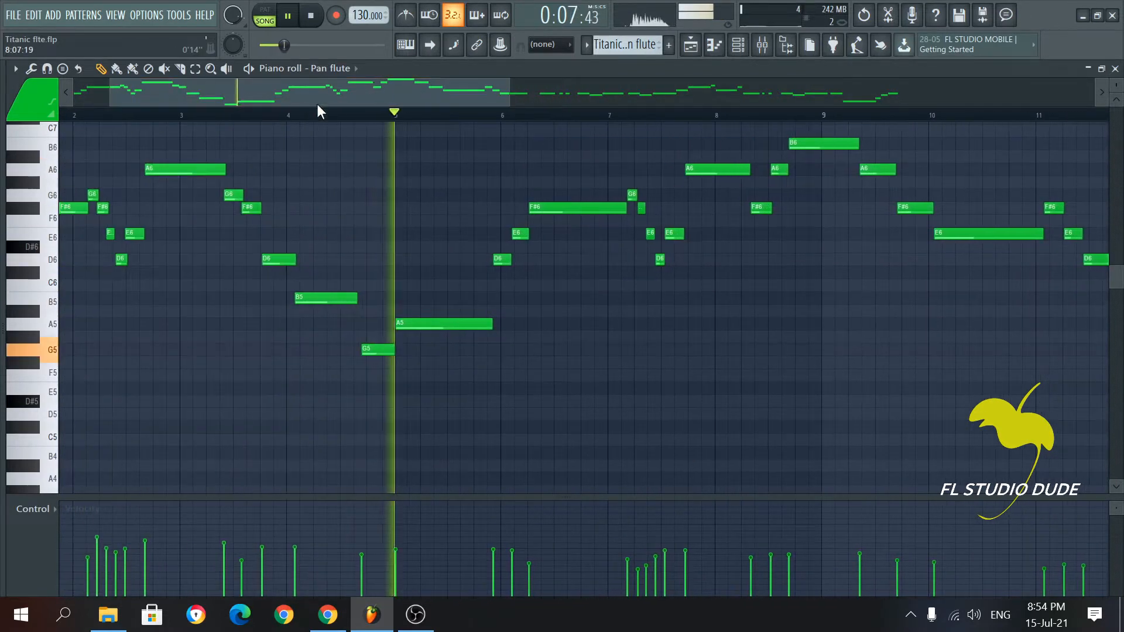
ctrl+scroll(376, 206, down, 4)
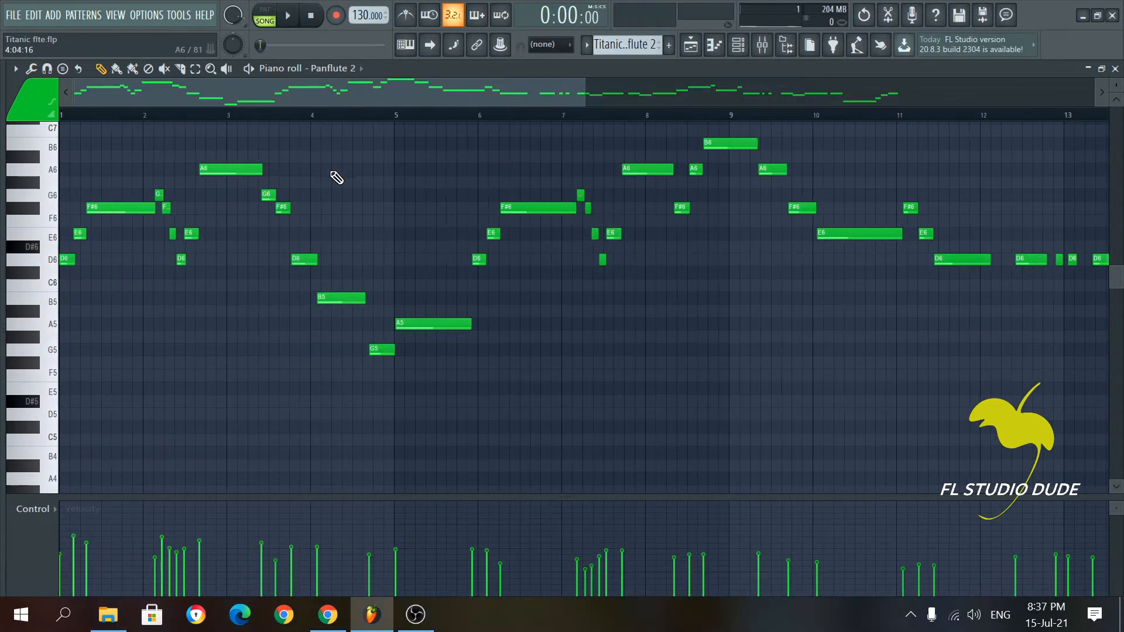
ctrl+scroll(337, 177, down, 2)
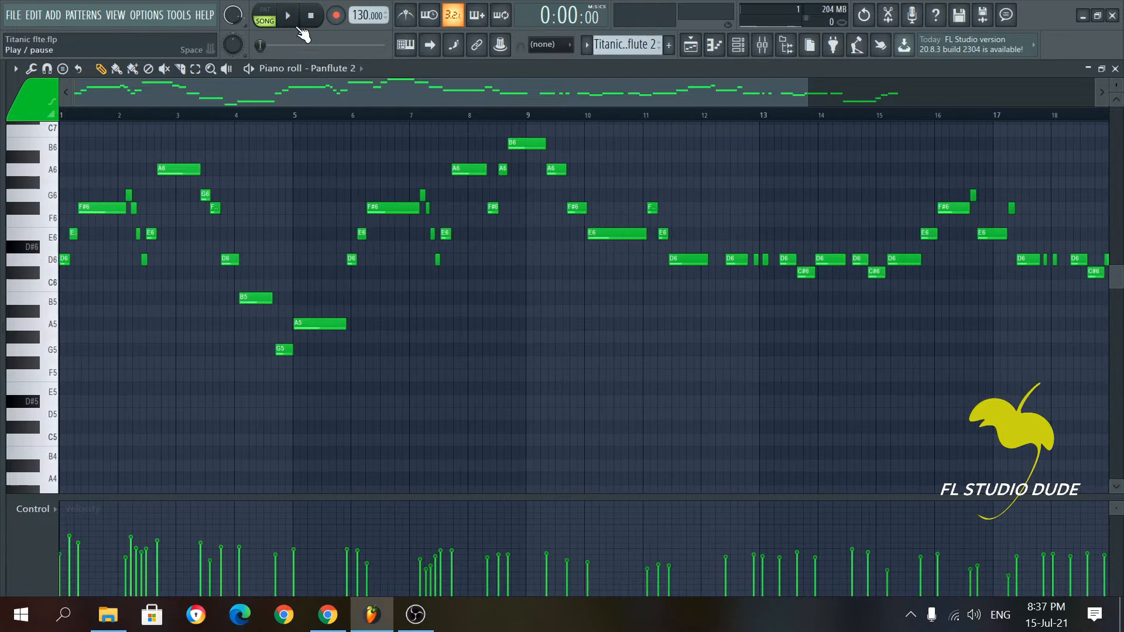
click(296, 16)
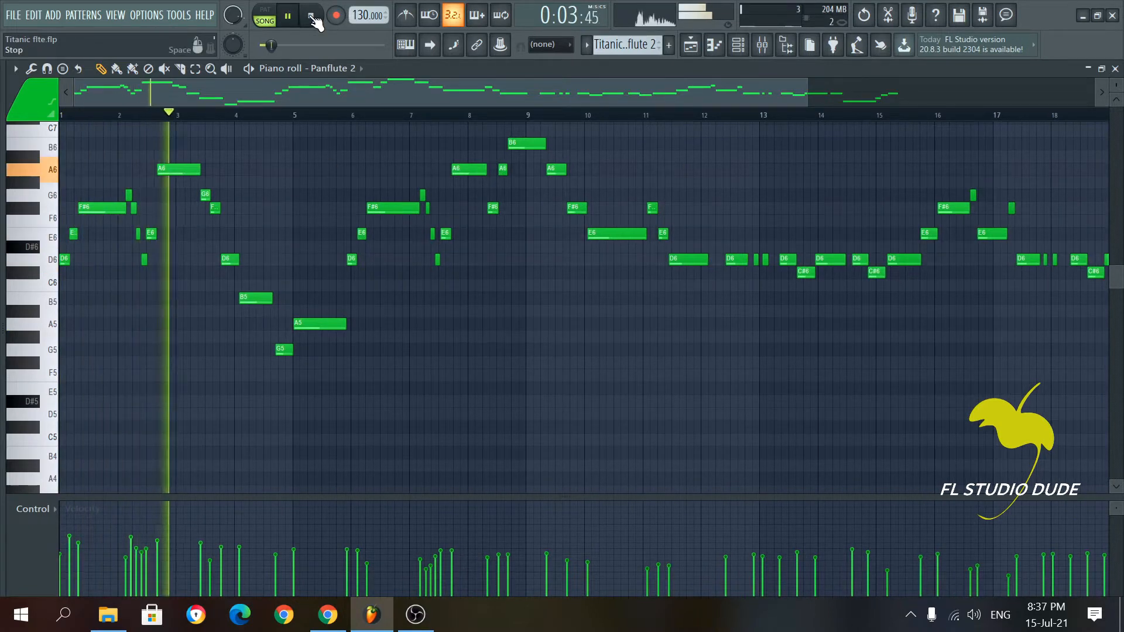
click(312, 17)
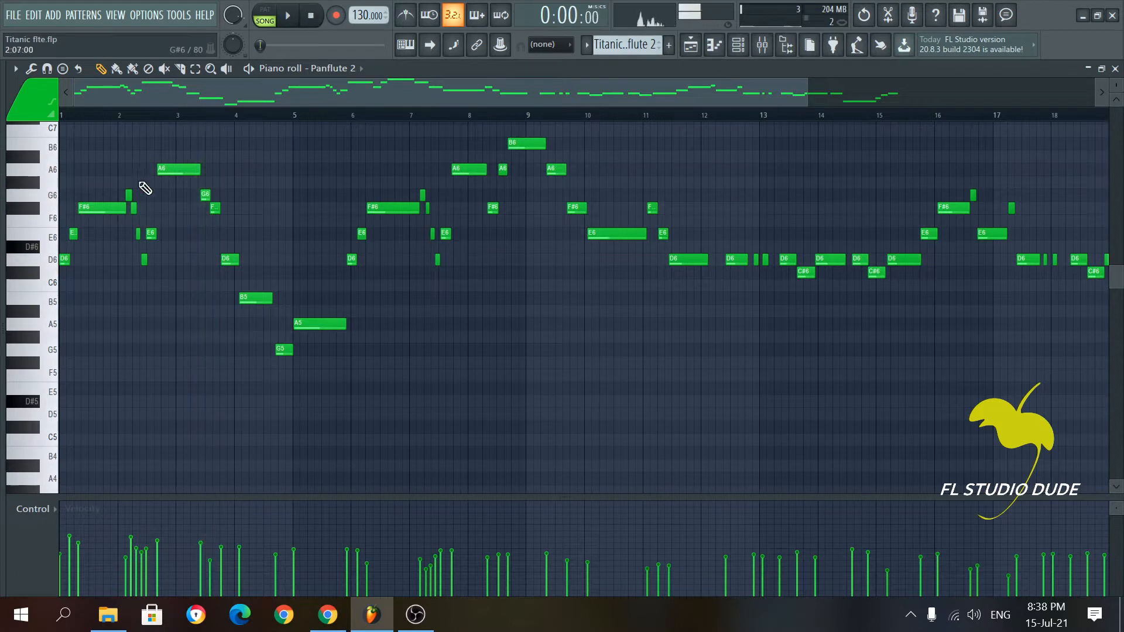
scroll(170, 212, up, 2)
scroll(169, 212, down, 4)
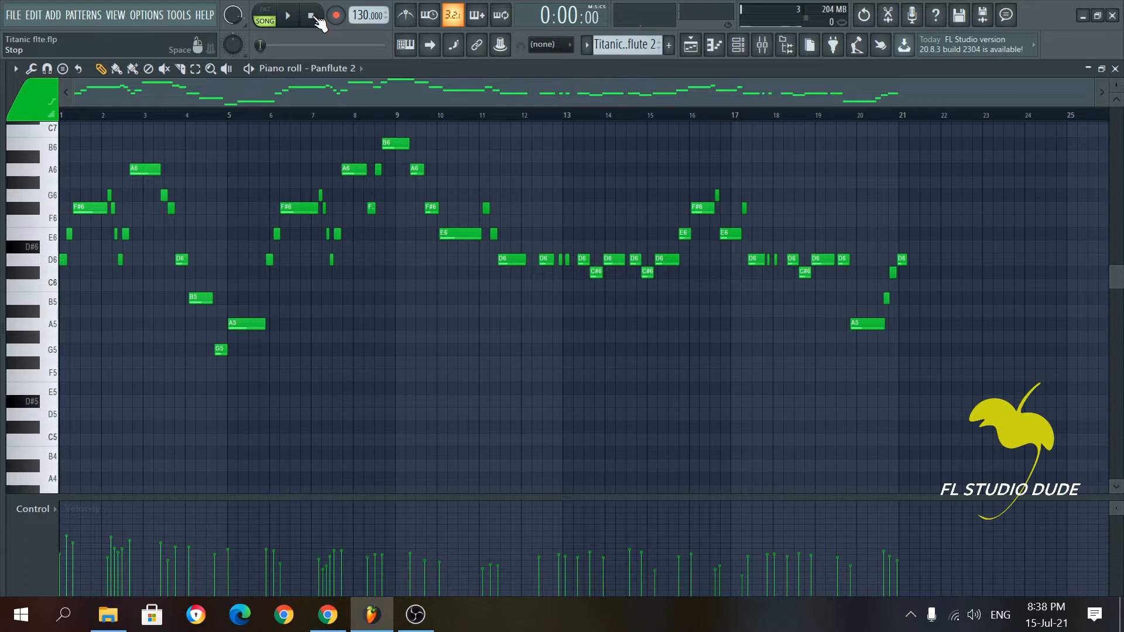
scroll(237, 89, up, 3)
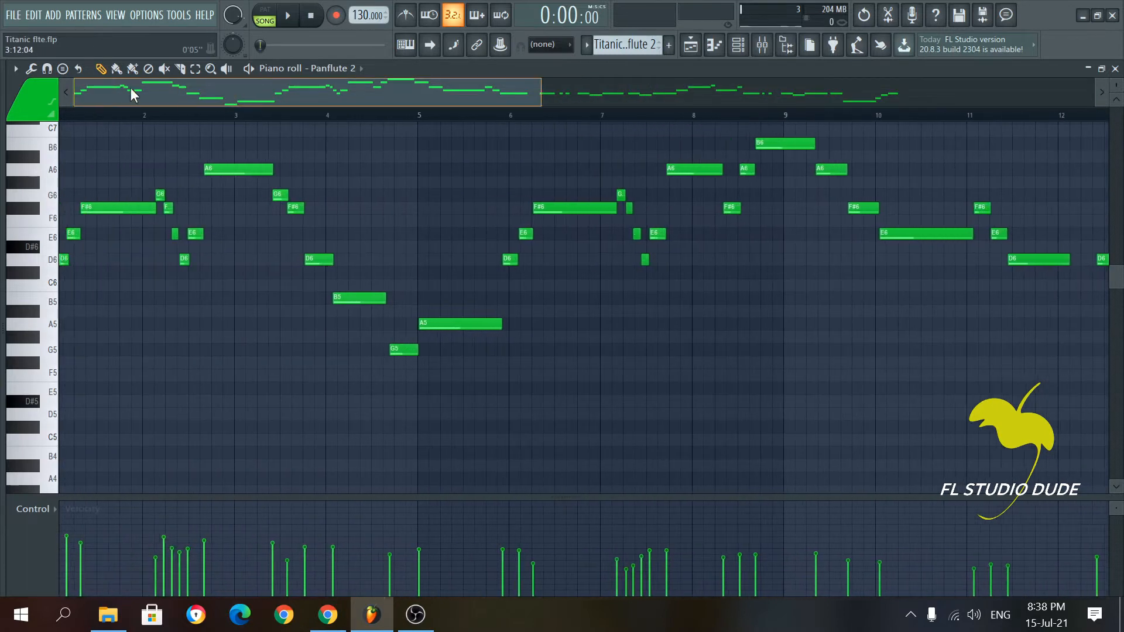
click(293, 18)
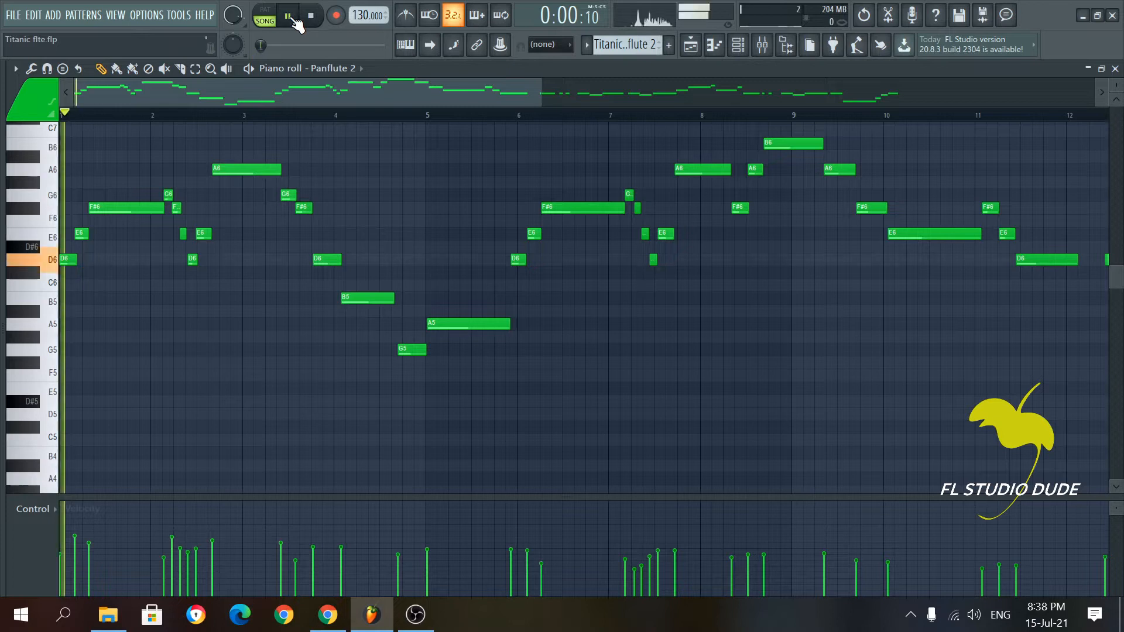
scroll(357, 112, down, 1)
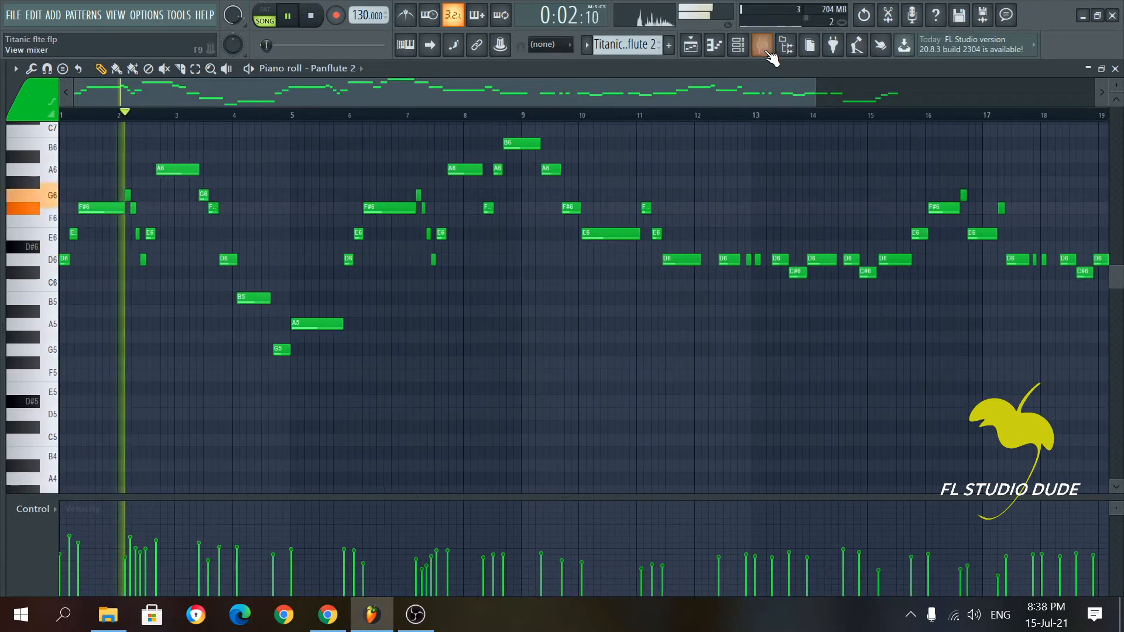
Step: Check the levels and effect chain of Insert 3 in the mixer while the melody plays
click(762, 45)
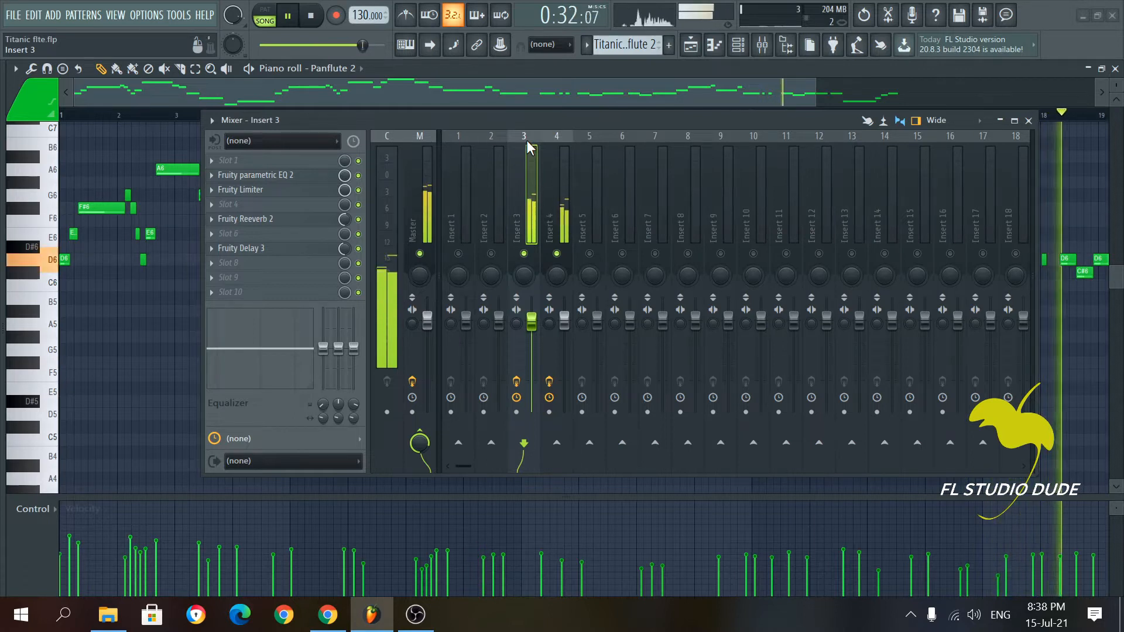
click(315, 18)
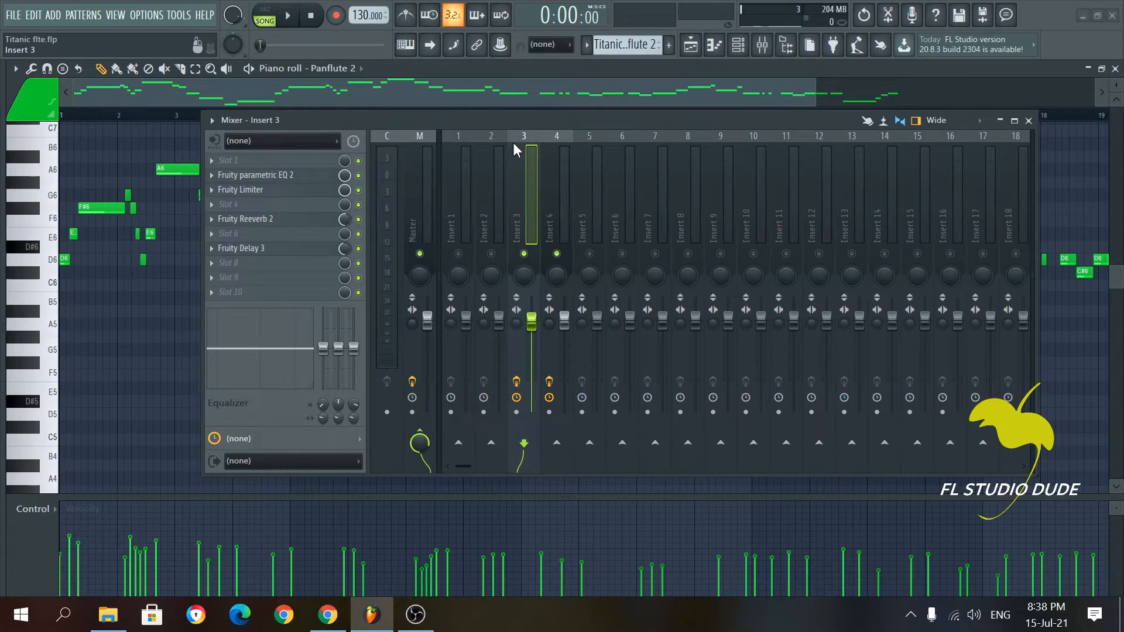
click(1028, 121)
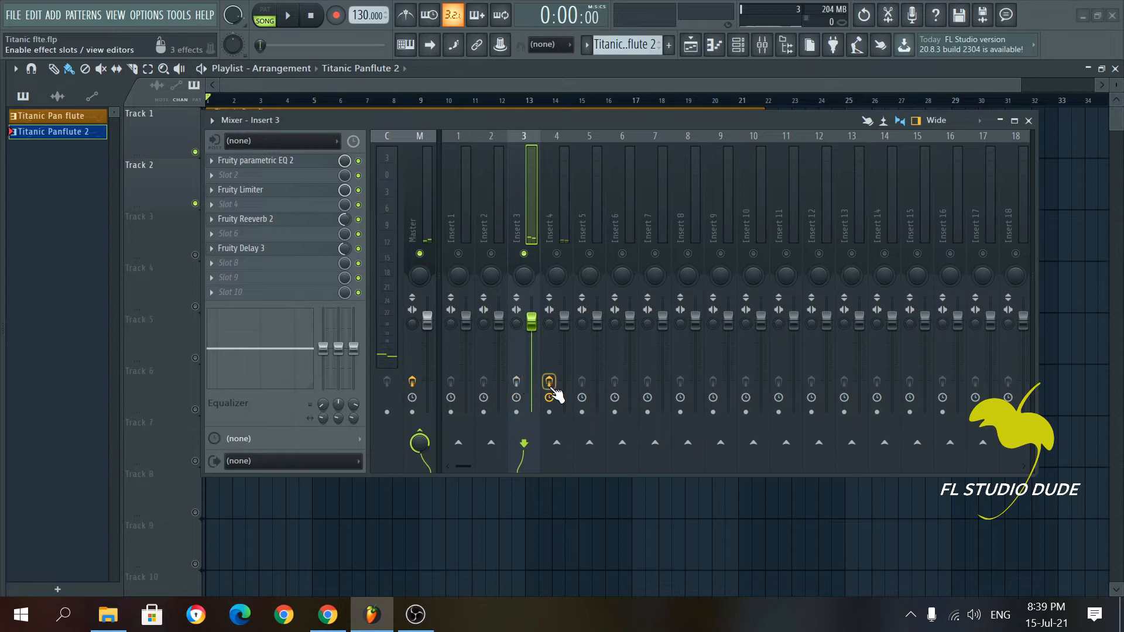
Step: Listen to the two pan flute tracks with the effects on Inserts 3 and 4 bypassed, moving the mixer clear of the clips
key(space)
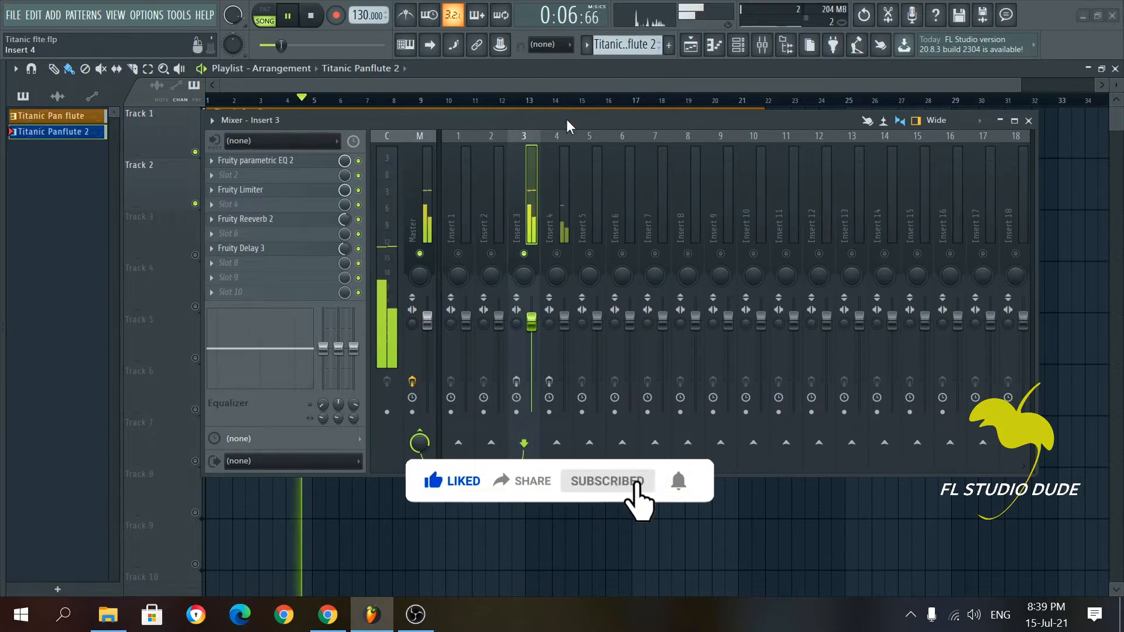
drag(564, 122, 557, 225)
key(space)
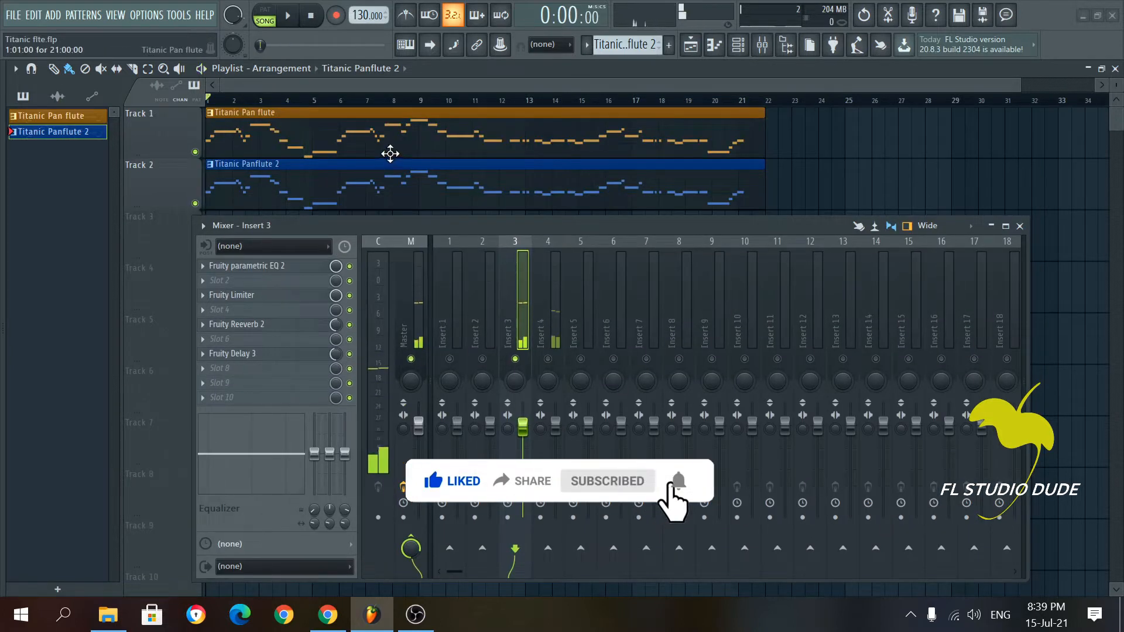
Step: Route the Pan flute channel to mixer track 5 and play the song to check the signal on Insert 5
click(740, 50)
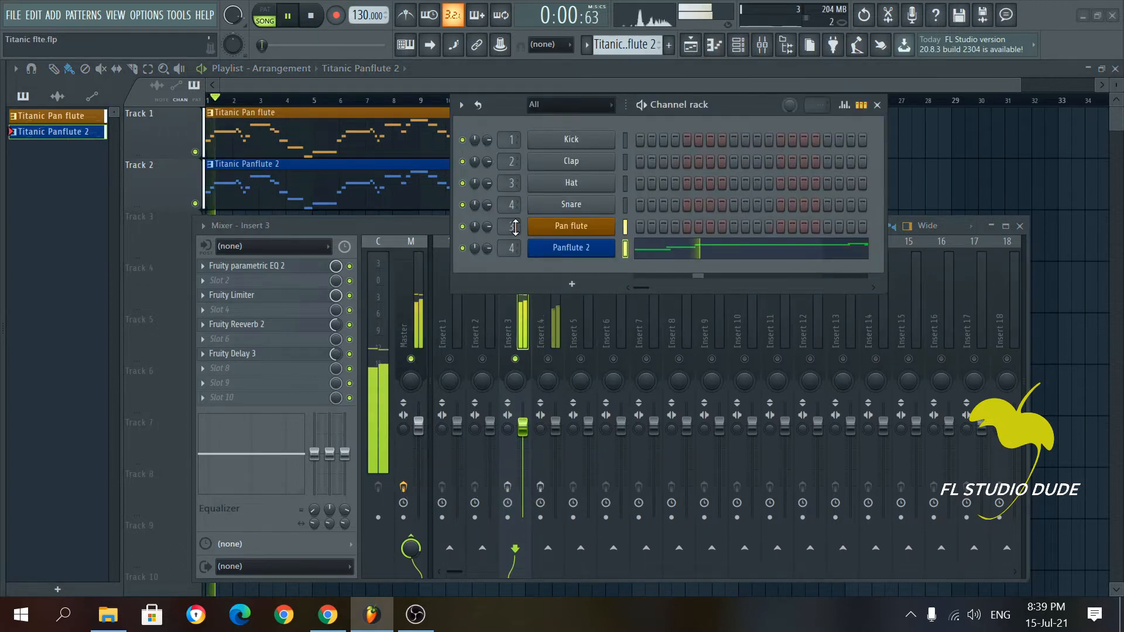
scroll(515, 227, up, 1)
scroll(515, 227, up, 1)
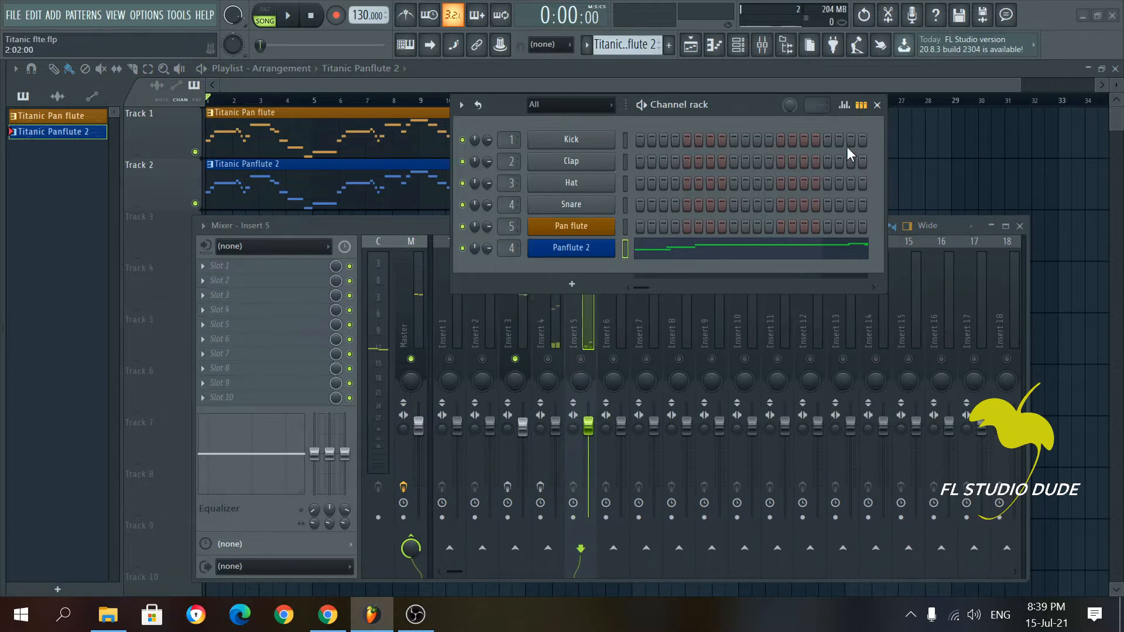
click(876, 105)
drag(599, 226, 610, 132)
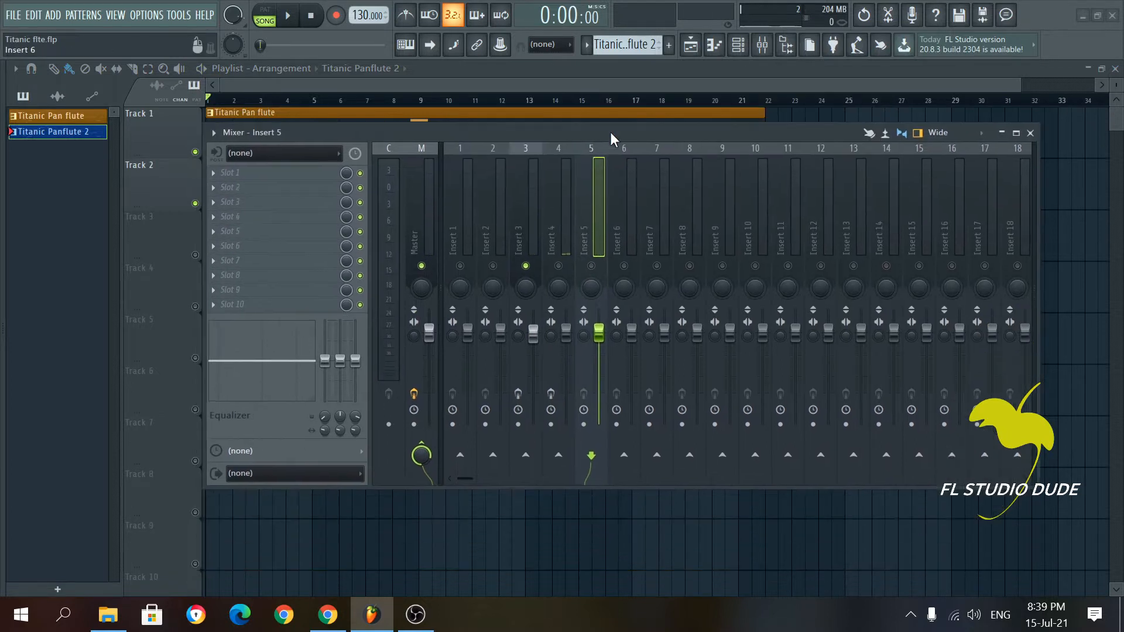
key(space)
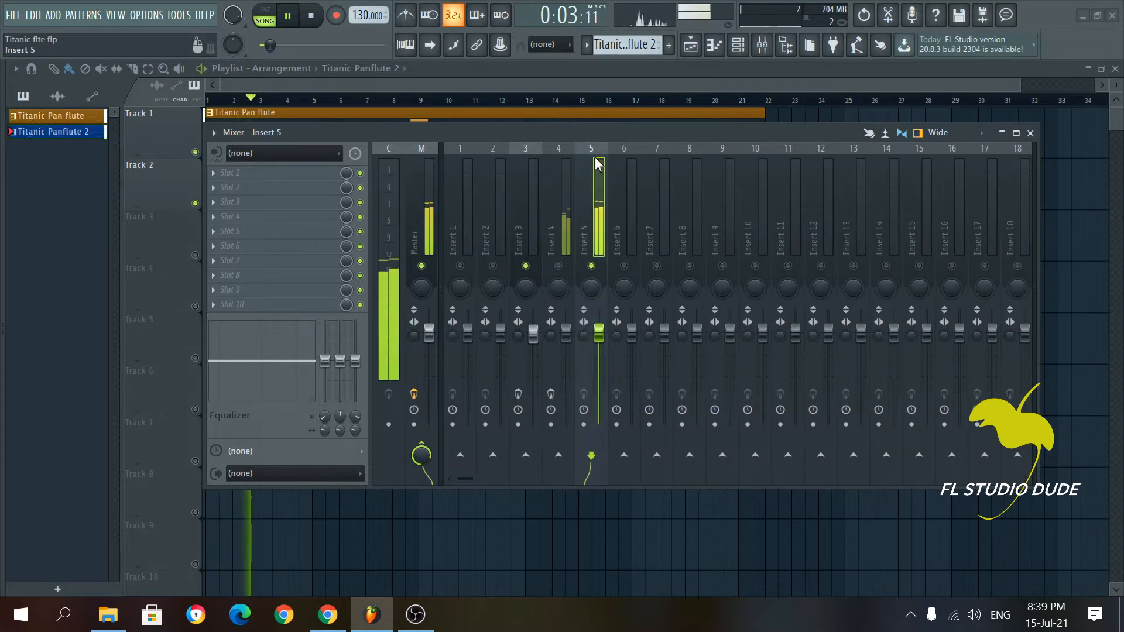
key(space)
Step: Add Fruity Parametric EQ 2 to slot 2 of Insert 5 and enlarge its window
click(232, 187)
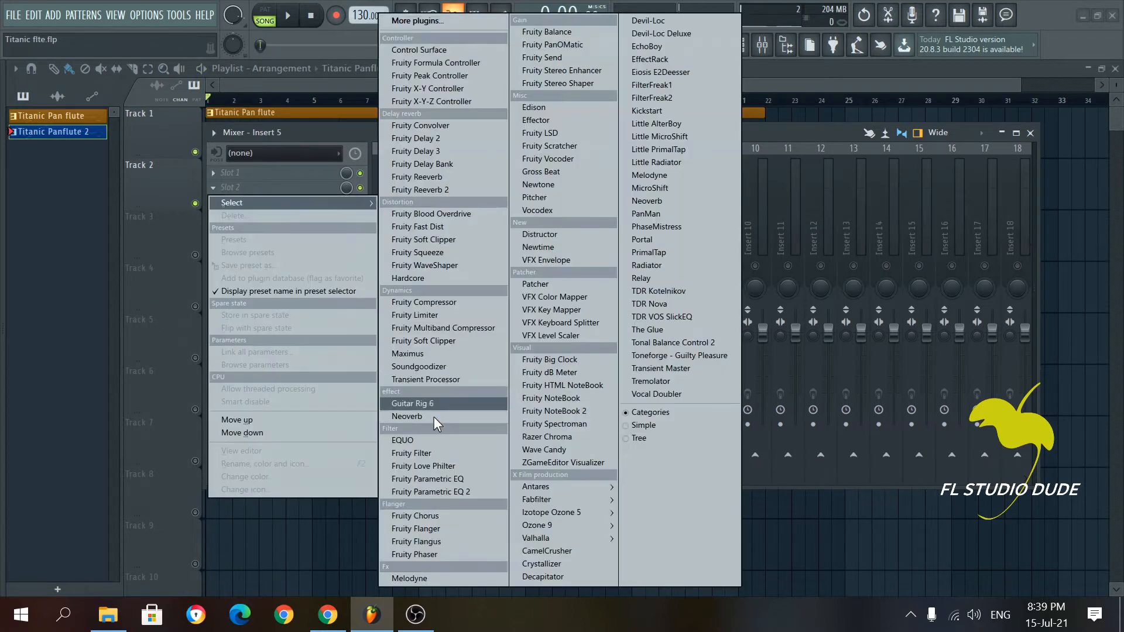
click(459, 490)
drag(394, 150, 439, 151)
drag(610, 399, 886, 443)
drag(562, 162, 600, 160)
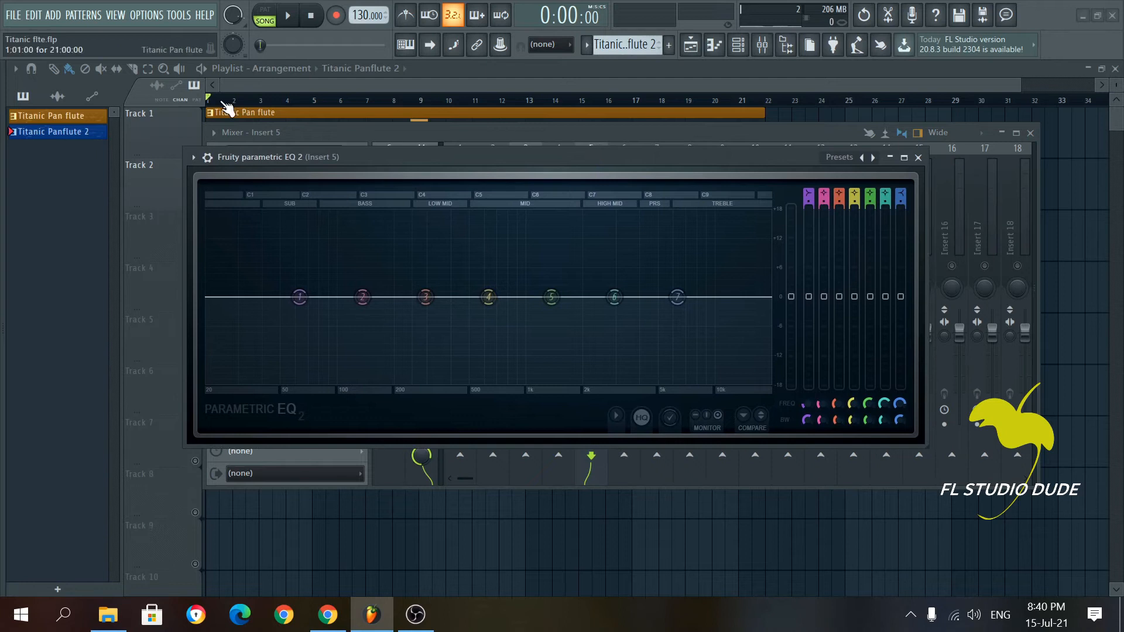
drag(517, 156, 529, 156)
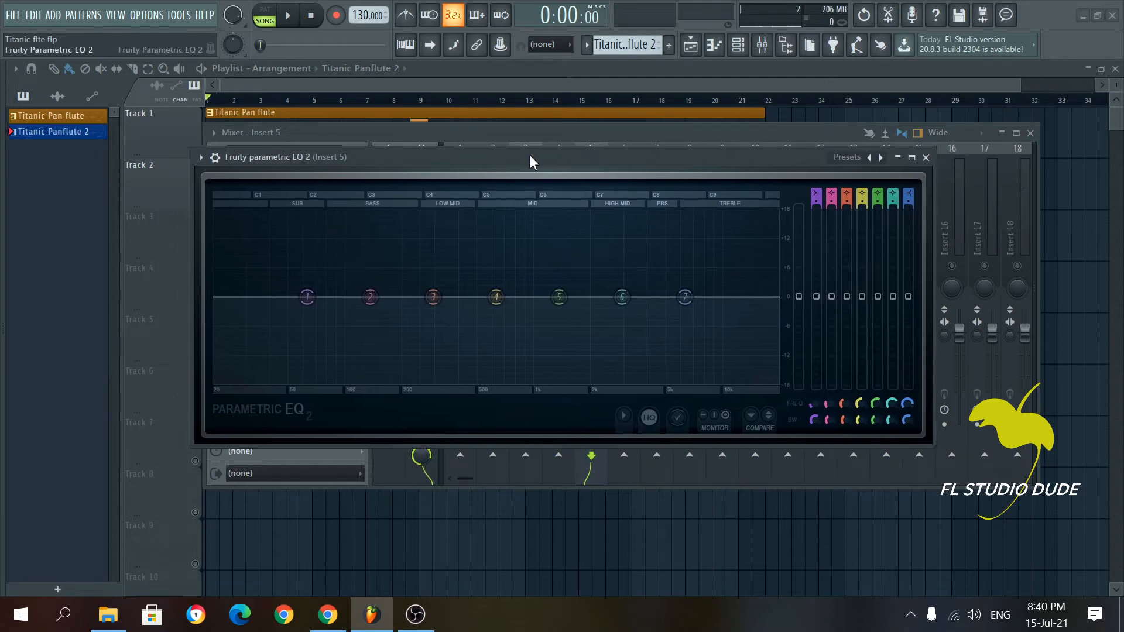
Step: Roll off the flute's low end with EQ band 1, adjusting its filter slope and lowering it fully beneath band 2 during playback
click(303, 16)
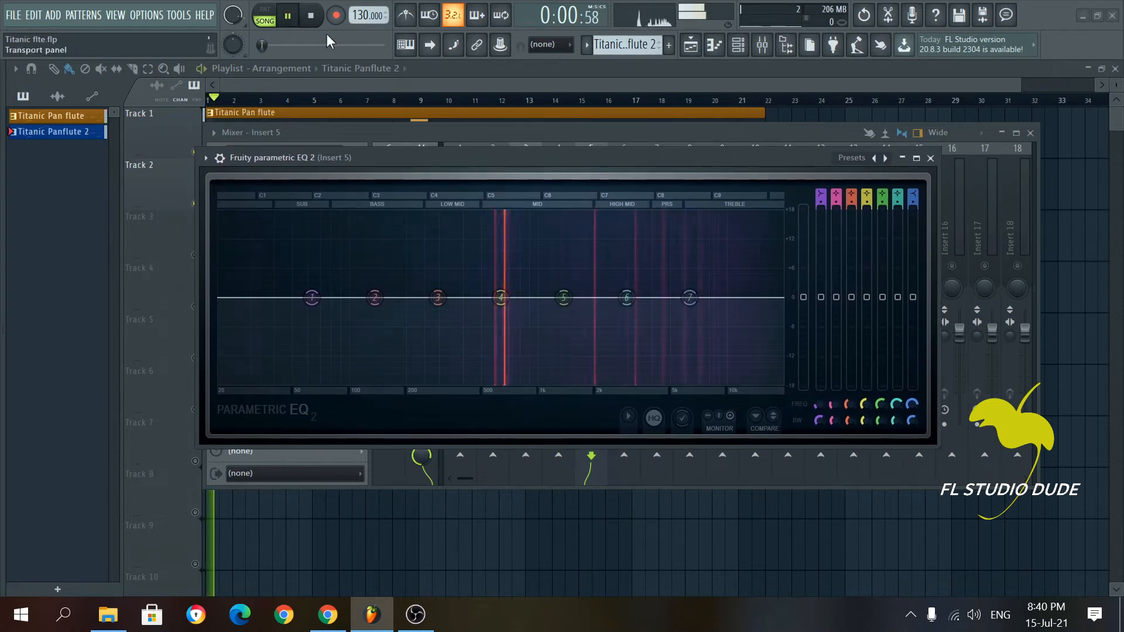
drag(314, 299, 332, 324)
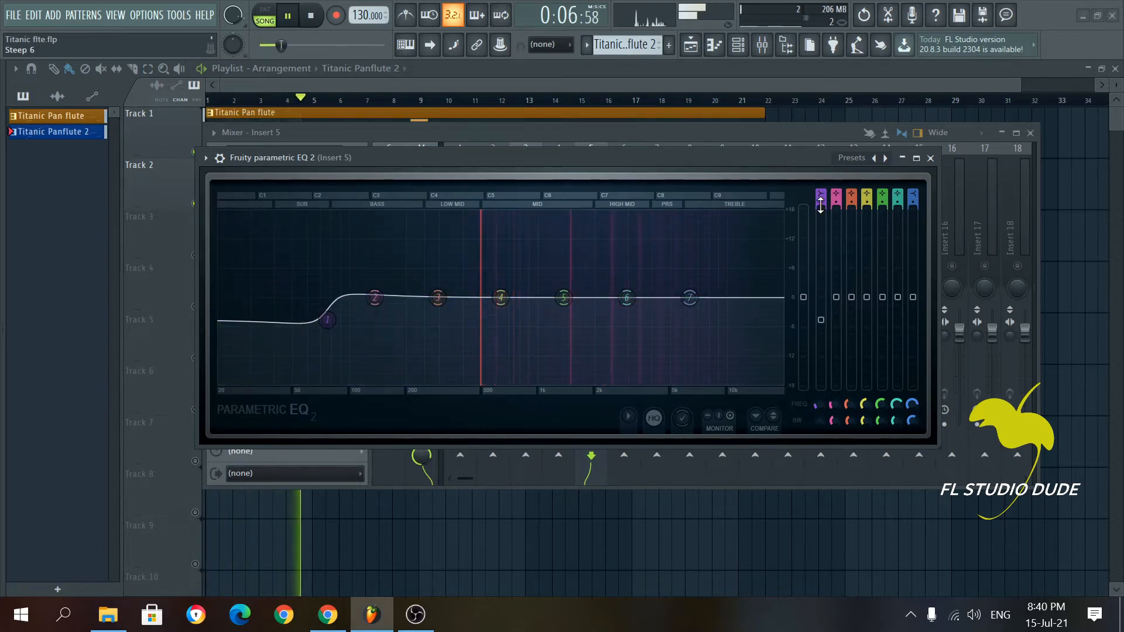
drag(329, 322, 334, 359)
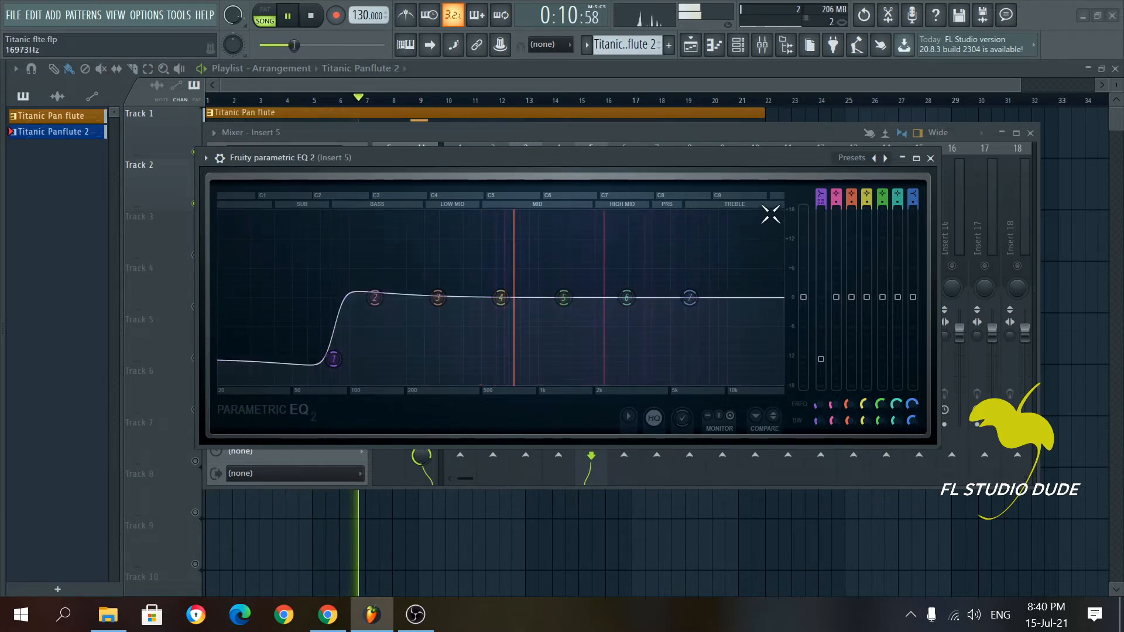
drag(822, 203, 824, 212)
drag(335, 360, 374, 383)
key(space)
Step: Boost EQ band 4 by about 14 dB and narrow its bandwidth to 0% during playback
key(space)
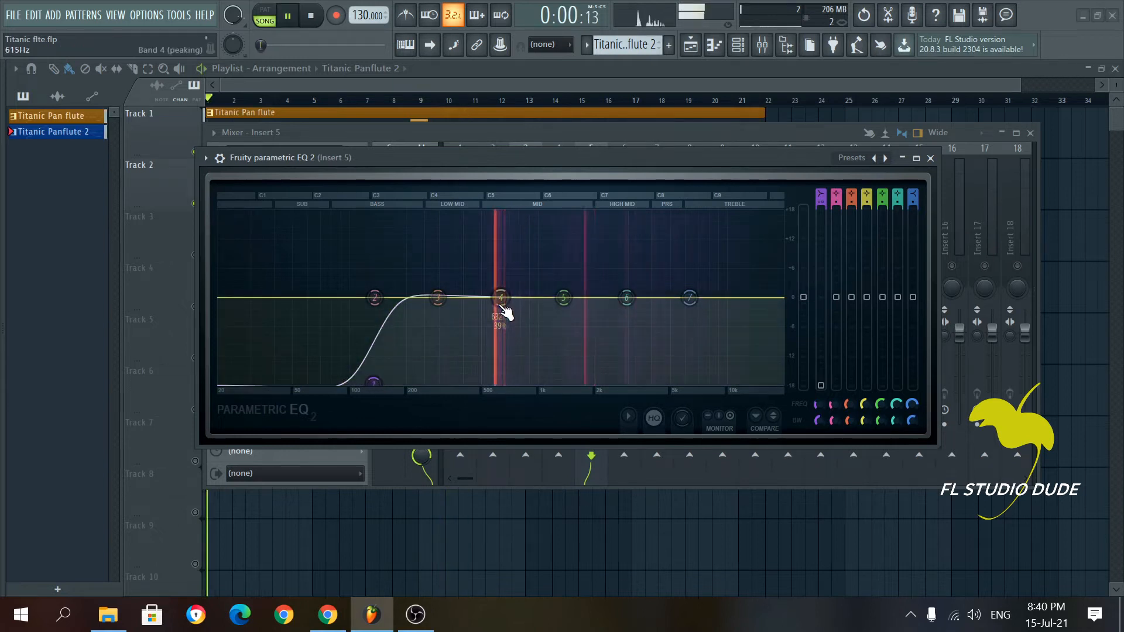
drag(501, 298, 507, 231)
scroll(508, 251, down, 5)
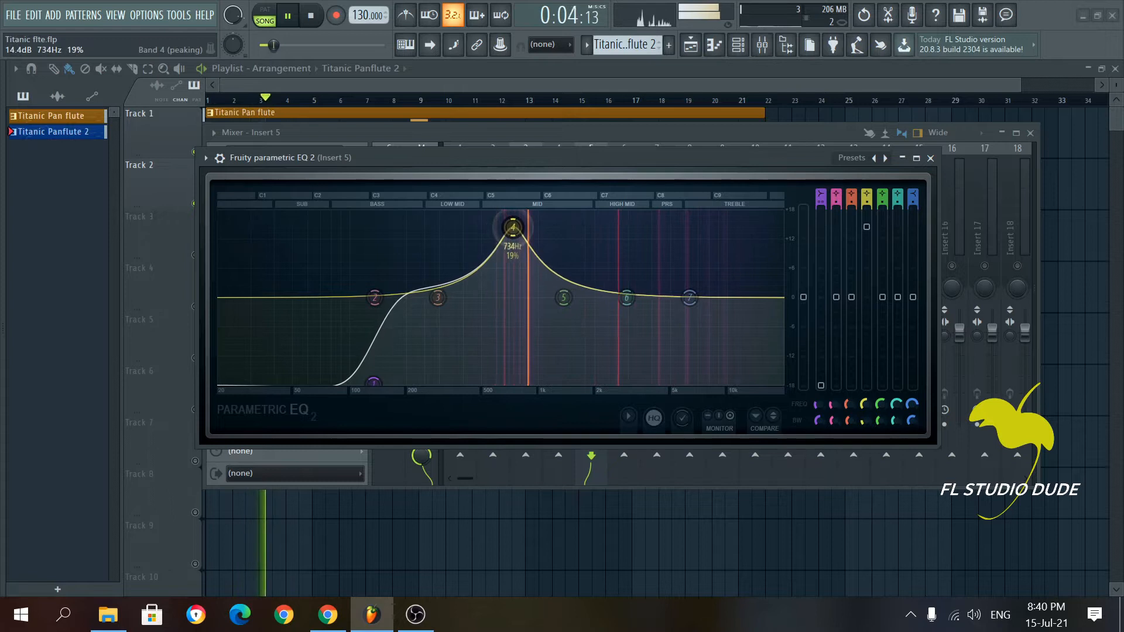
scroll(519, 234, down, 5)
scroll(519, 234, down, 5)
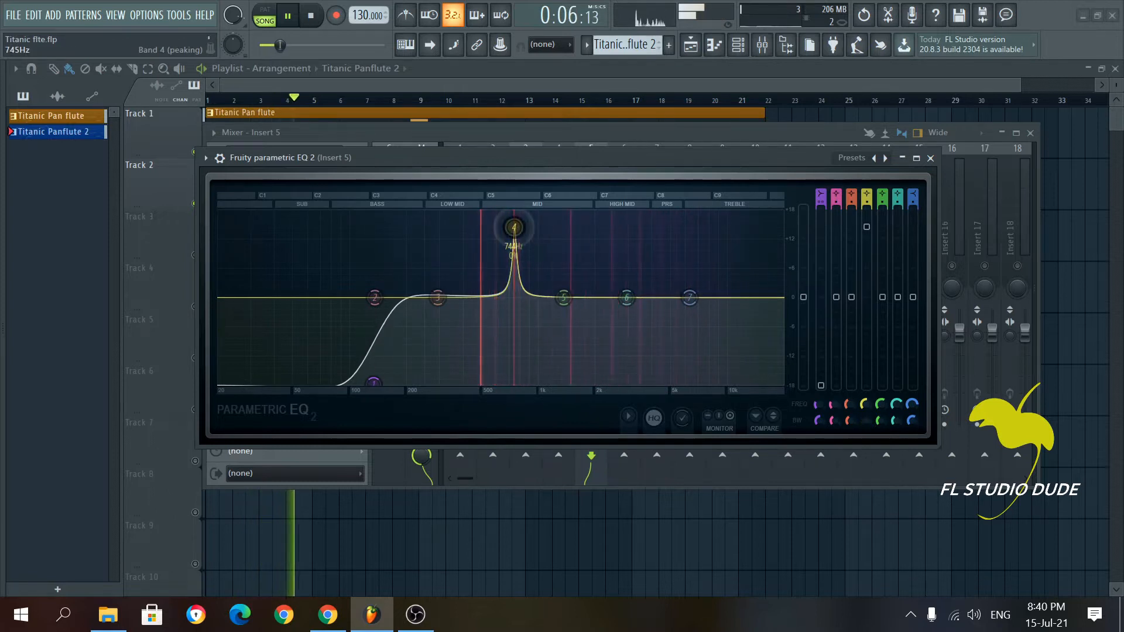
Step: Sweep the boosted band 4 through the mids to 857 Hz and lower its gain to a slight cut
drag(482, 221, 461, 218)
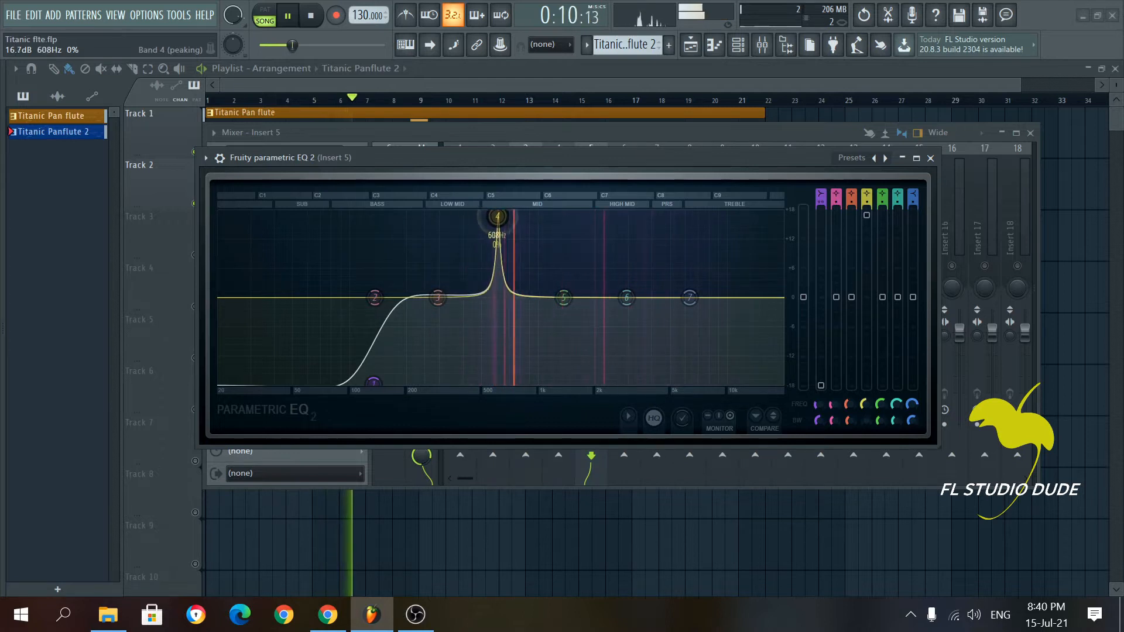
mouse_move(517, 221)
mouse_down()
mouse_move(537, 216)
mouse_move(479, 216)
mouse_move(526, 217)
mouse_up()
key(space)
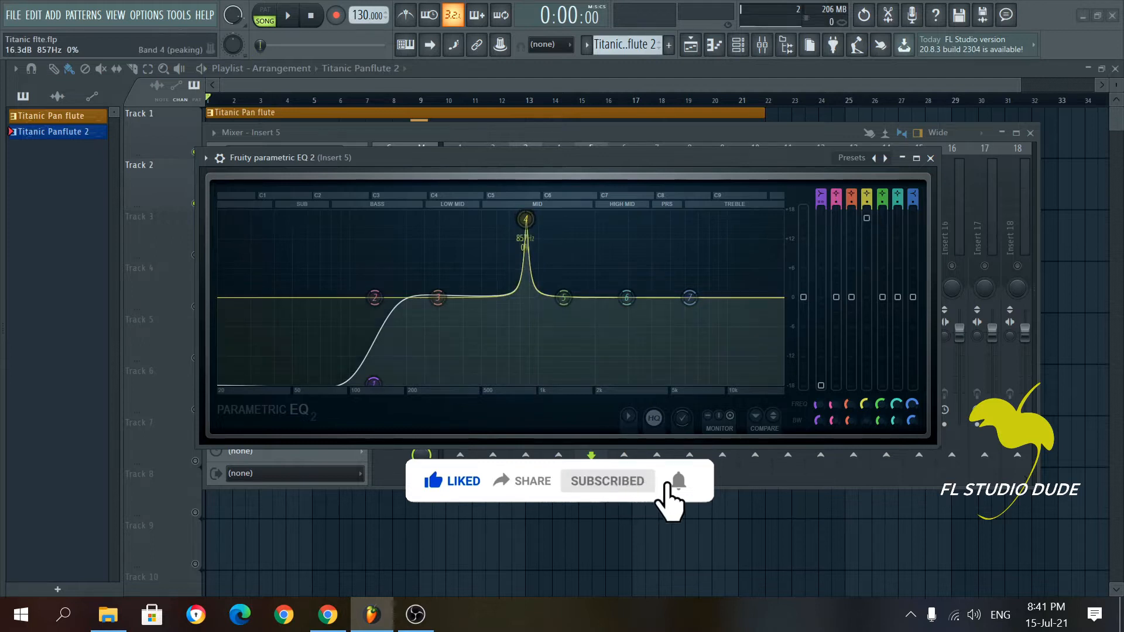
drag(867, 303, 867, 309)
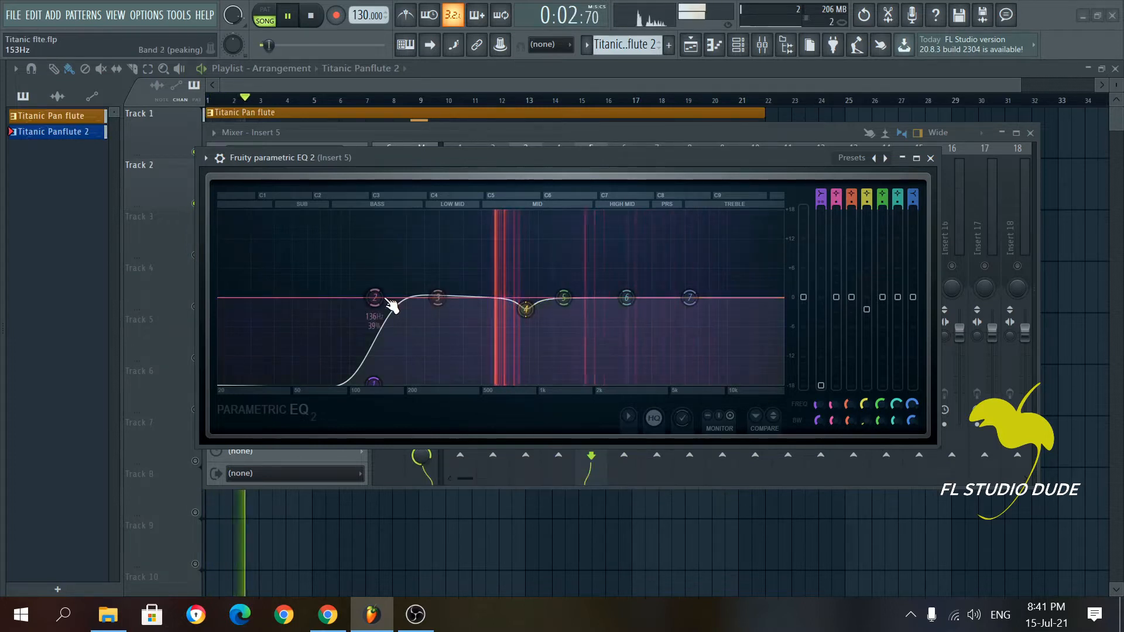
Step: Sweep a narrow boost of EQ band 2 through the low mids, and turn it into a cut at about 501 Hz
drag(374, 298, 496, 216)
key(space)
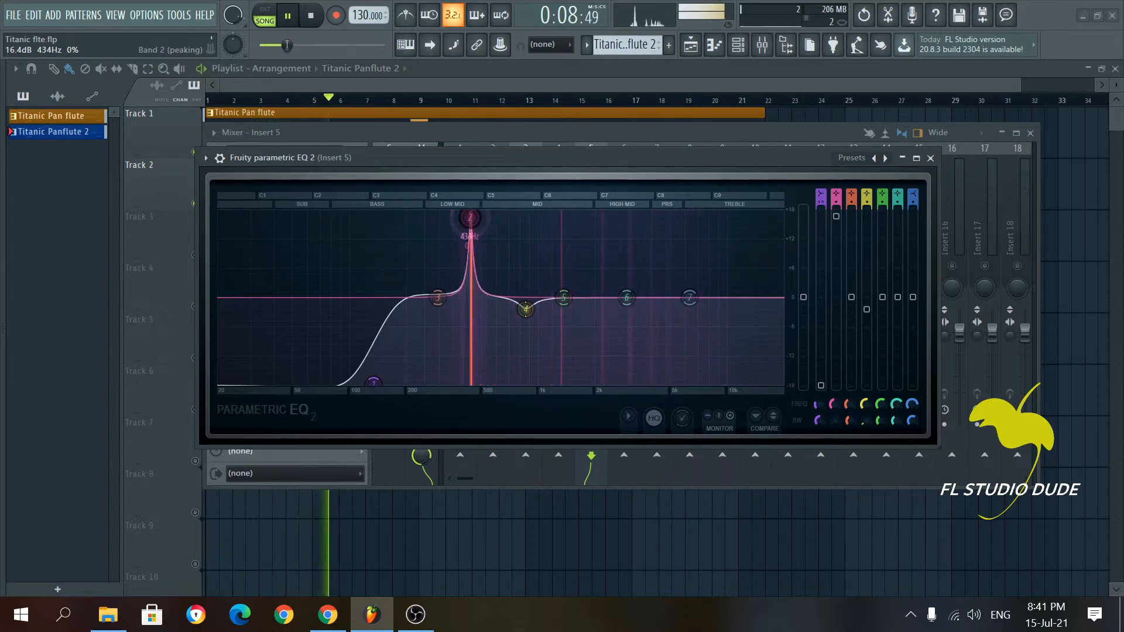
mouse_move(473, 218)
mouse_down()
mouse_move(394, 219)
mouse_move(520, 220)
mouse_move(469, 223)
mouse_move(491, 221)
mouse_up()
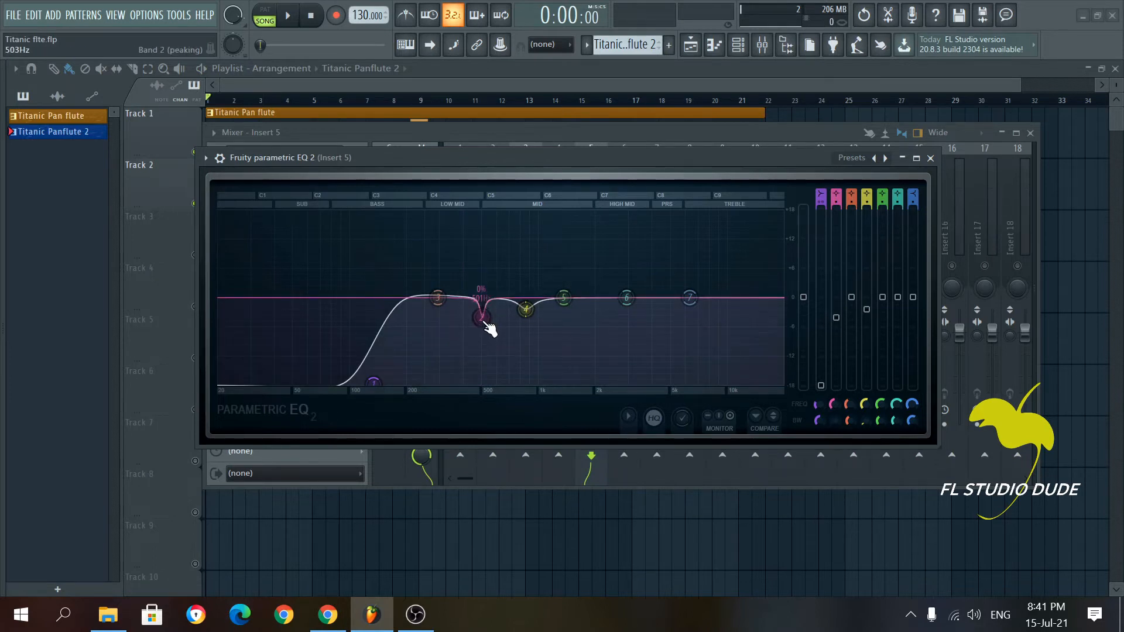
Step: Narrow EQ band 3 to 0% bandwidth, move it to 439 Hz and set its gain to -2.7 dB
drag(441, 299, 440, 250)
scroll(440, 250, down, 8)
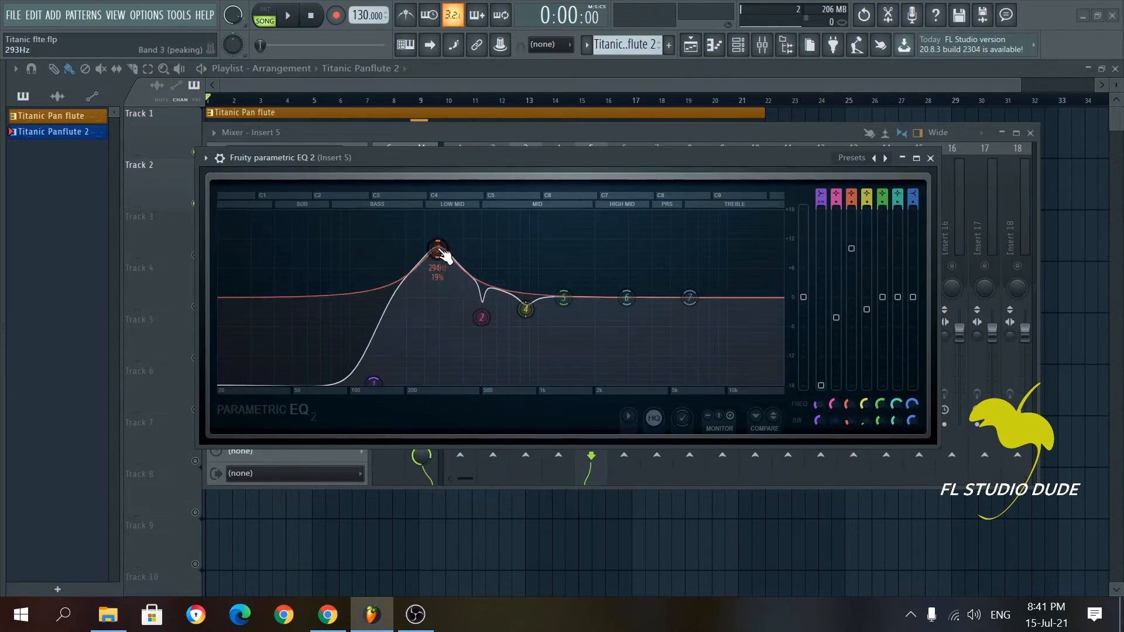
drag(453, 226, 476, 219)
key(space)
drag(851, 219, 851, 259)
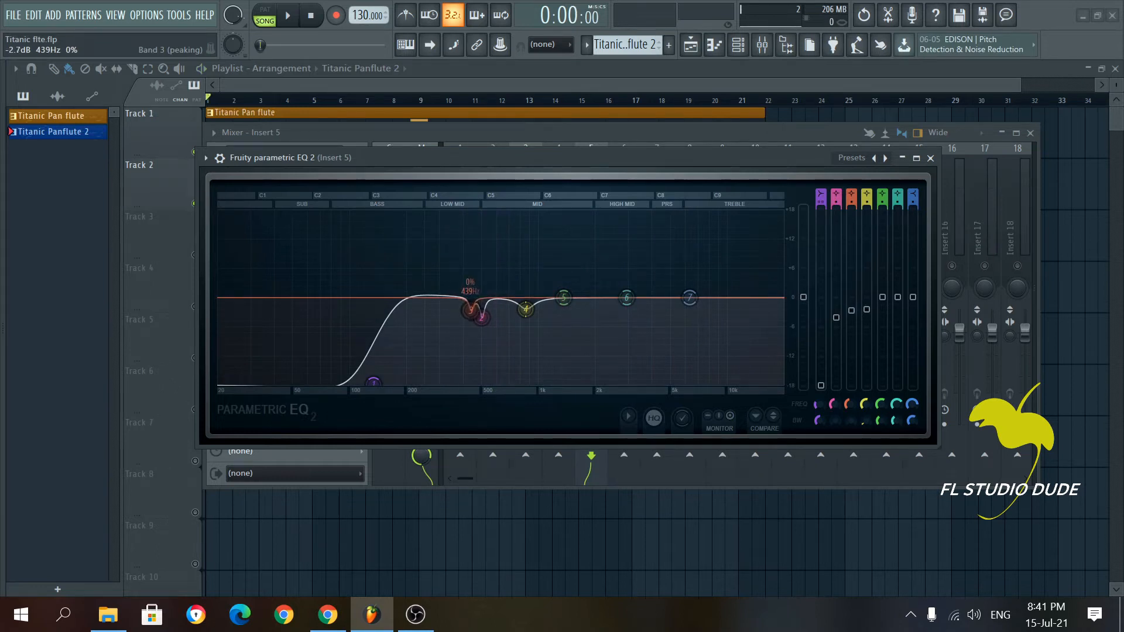
Step: Start playback, then shrink the Parametric EQ 2 window and move it clear of the mixer's Insert 5 controls
key(space)
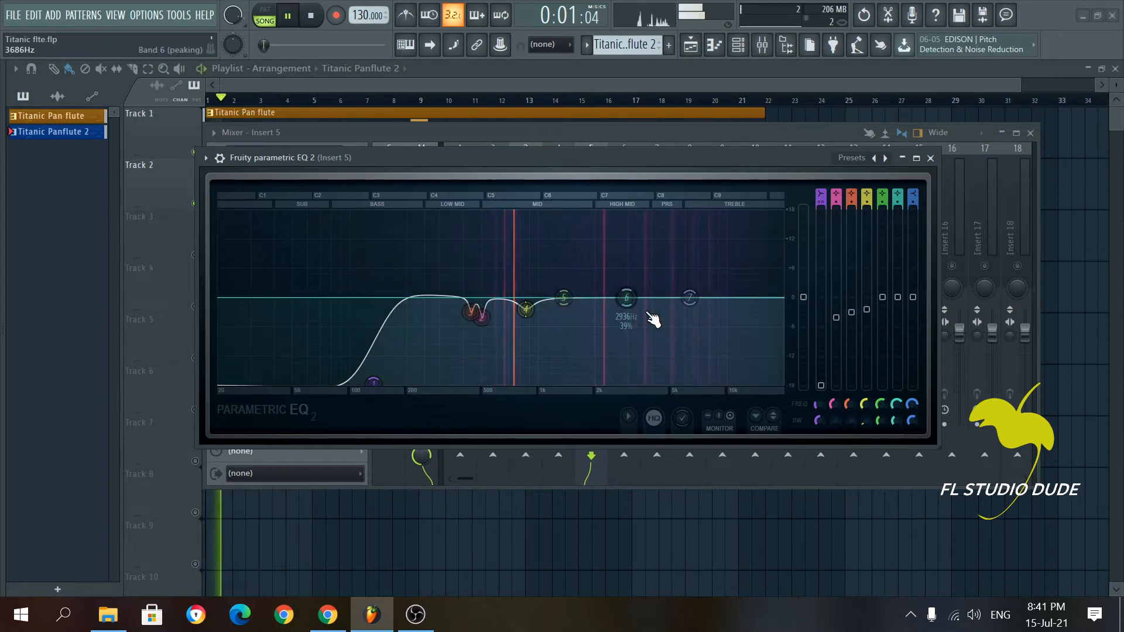
drag(802, 156, 747, 140)
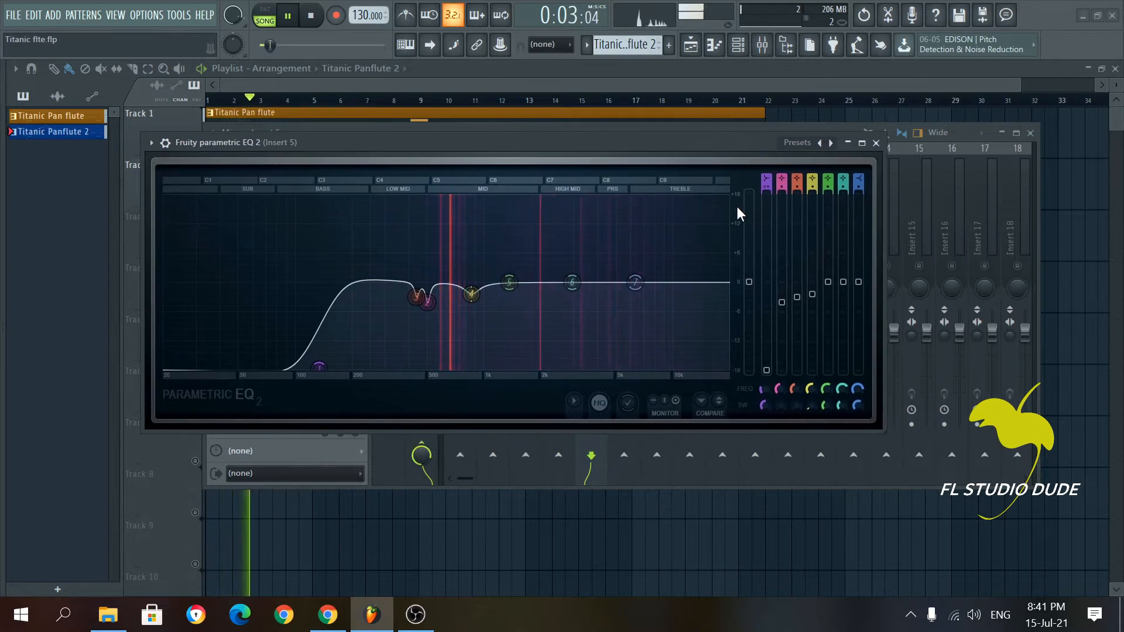
drag(883, 432, 758, 413)
drag(547, 155, 863, 14)
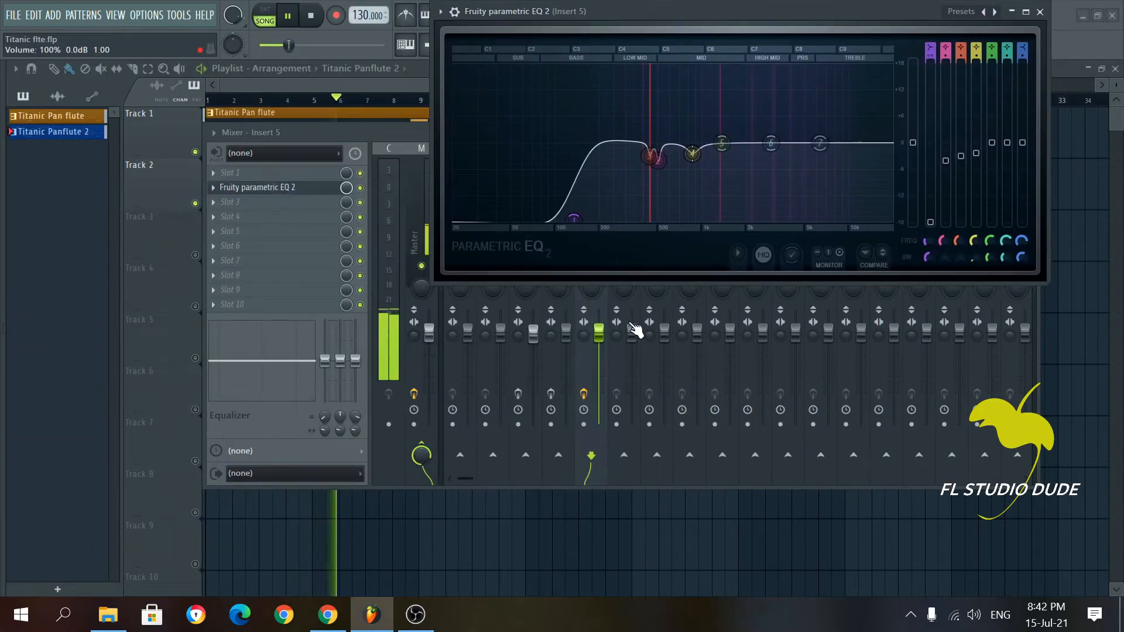
Step: Compare the flute with Insert 5's effects bypassed and enabled during playback
click(587, 395)
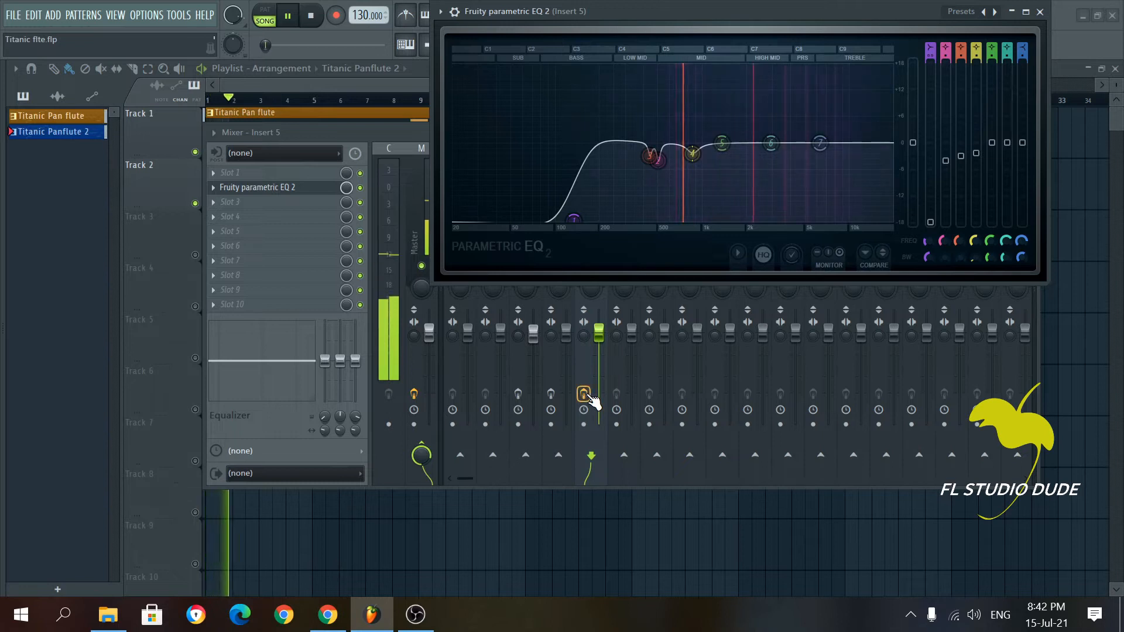
click(587, 395)
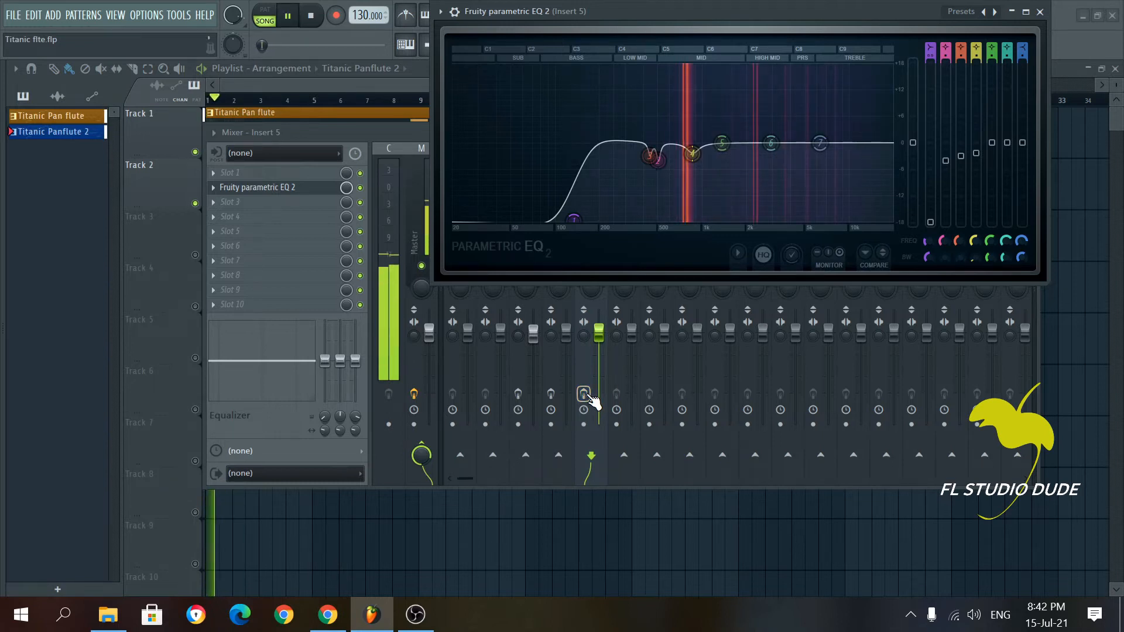
click(587, 395)
Step: Boost EQ band 5 slightly in the upper mids and adjust its bandwidth, then stop playback and close the equalizer
drag(679, 34, 561, 119)
mouse_move(607, 232)
mouse_down()
mouse_move(613, 195)
mouse_move(620, 221)
mouse_up()
scroll(617, 212, down, 3)
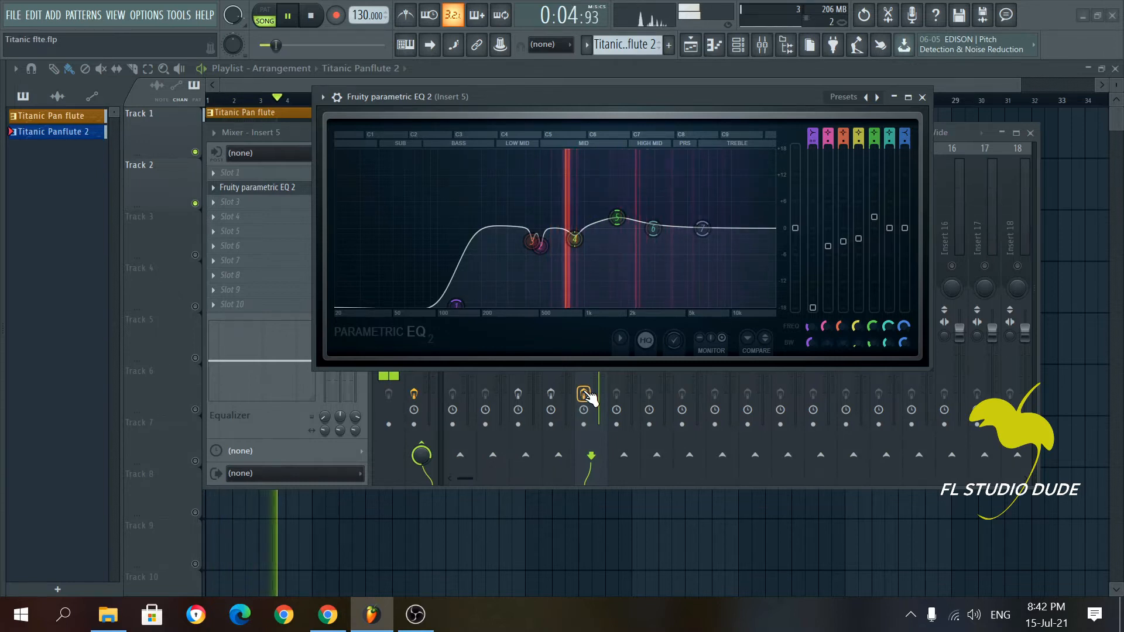
key(space)
click(923, 97)
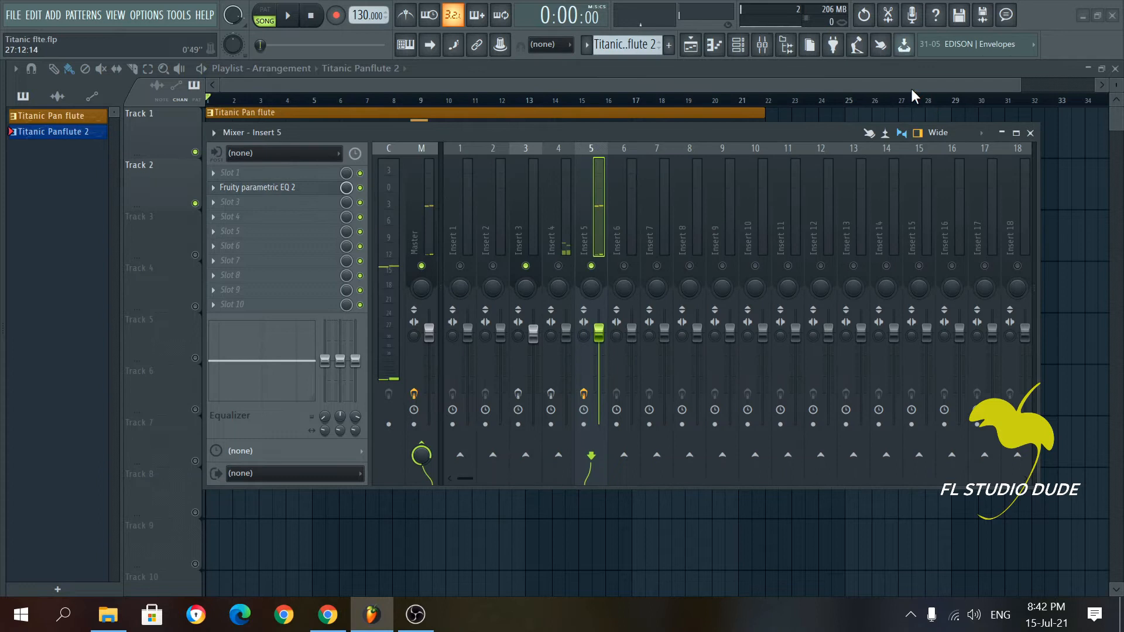
Step: Load Fruity Limiter into slot 4 of Insert 5, enlarge its window during playback and switch it to COMP mode
click(224, 218)
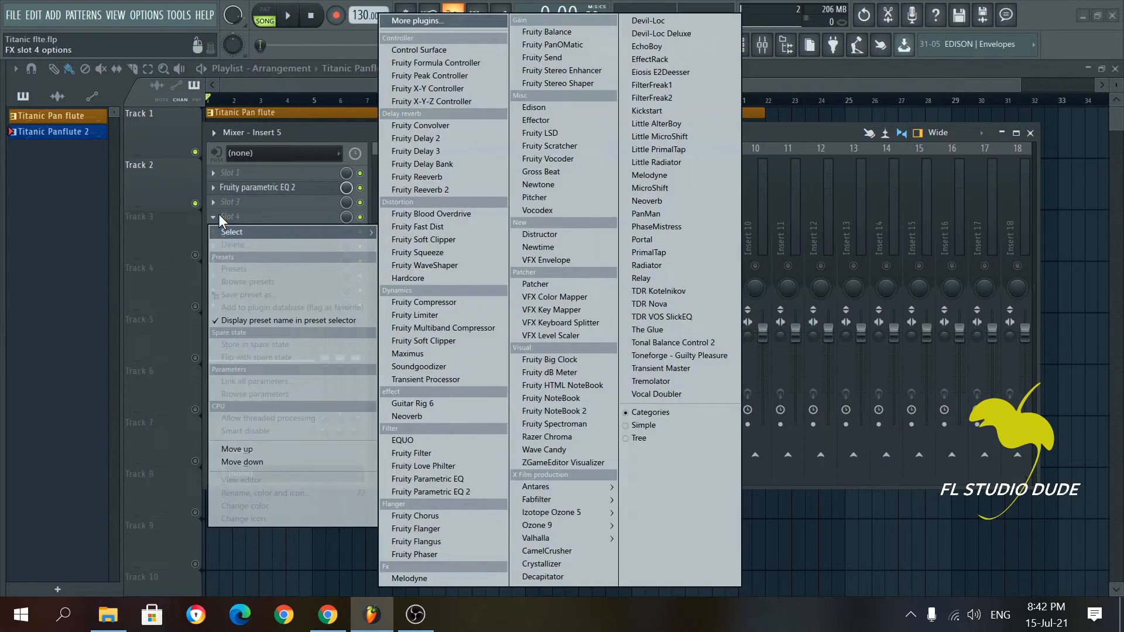
click(417, 316)
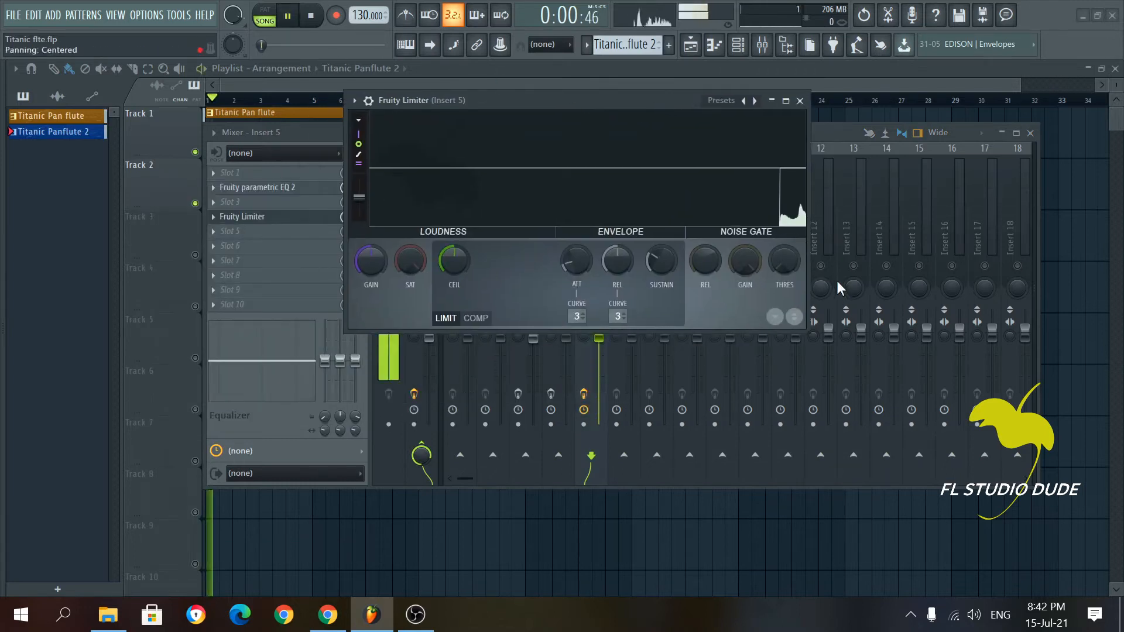
drag(807, 330, 880, 365)
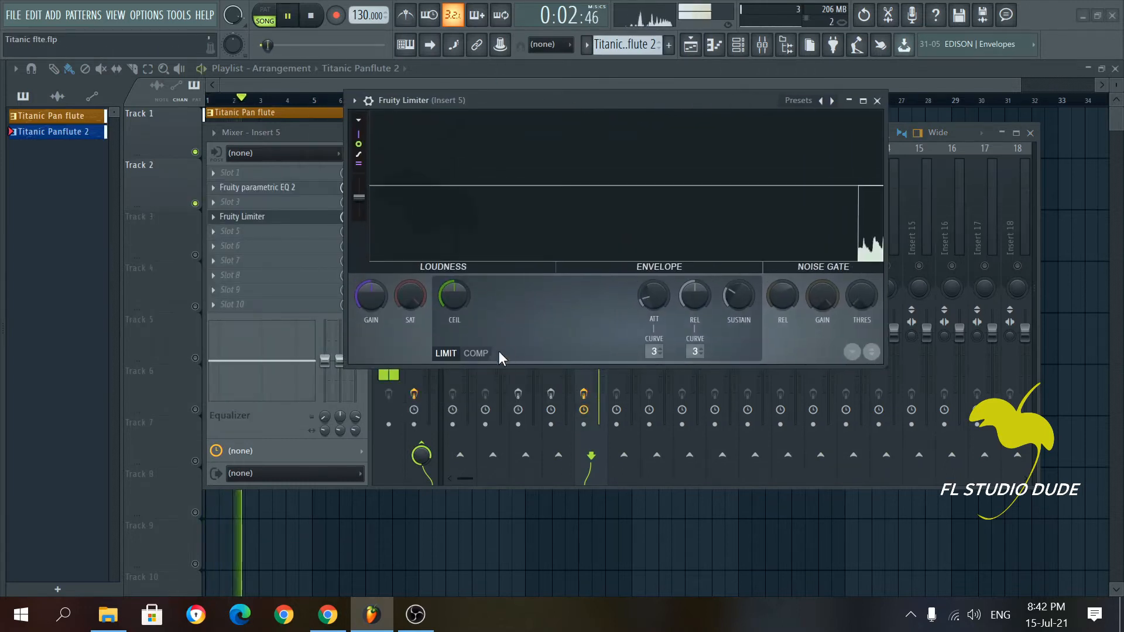
click(475, 354)
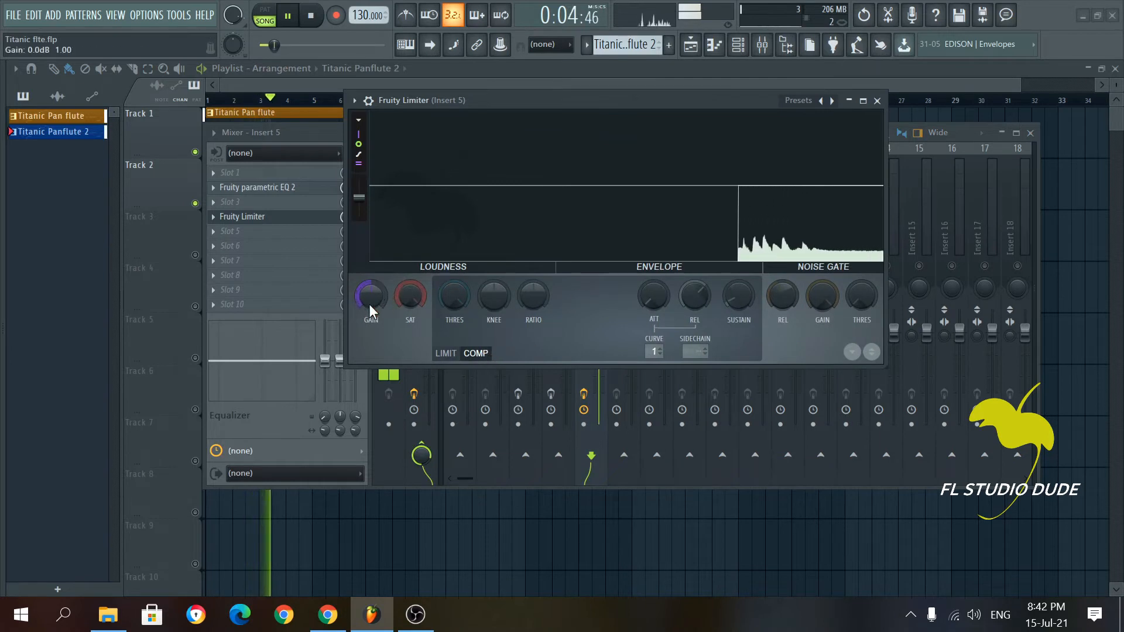
Step: Lower the compressor threshold to slightly below -18.9 dB and set its ratio to 4.0:1 while the song plays
drag(454, 295, 455, 337)
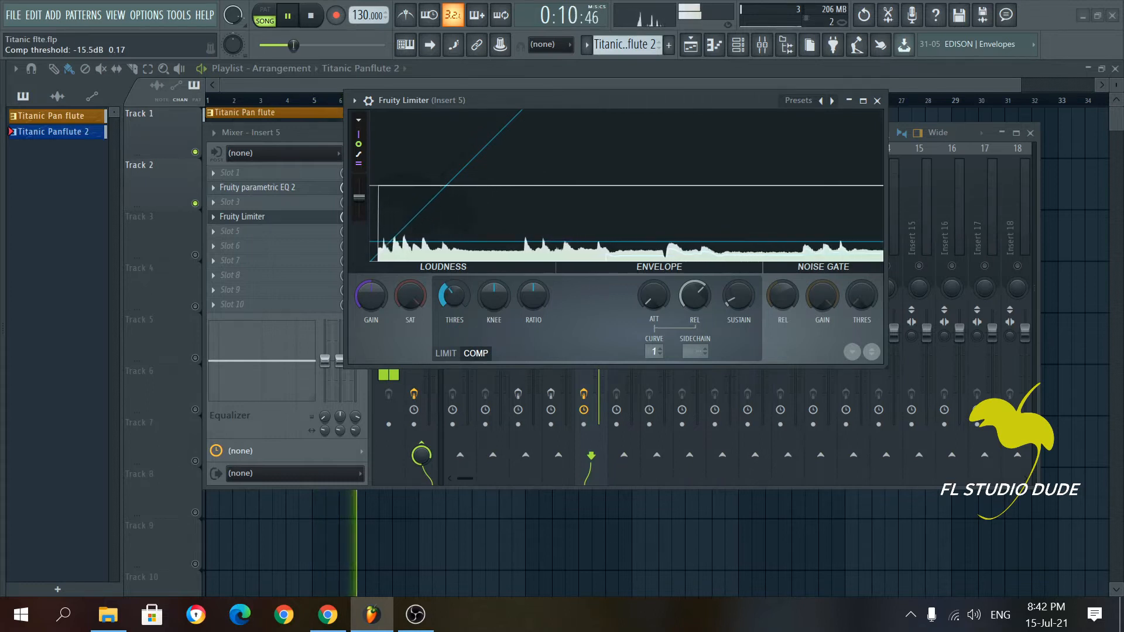
drag(533, 296, 533, 269)
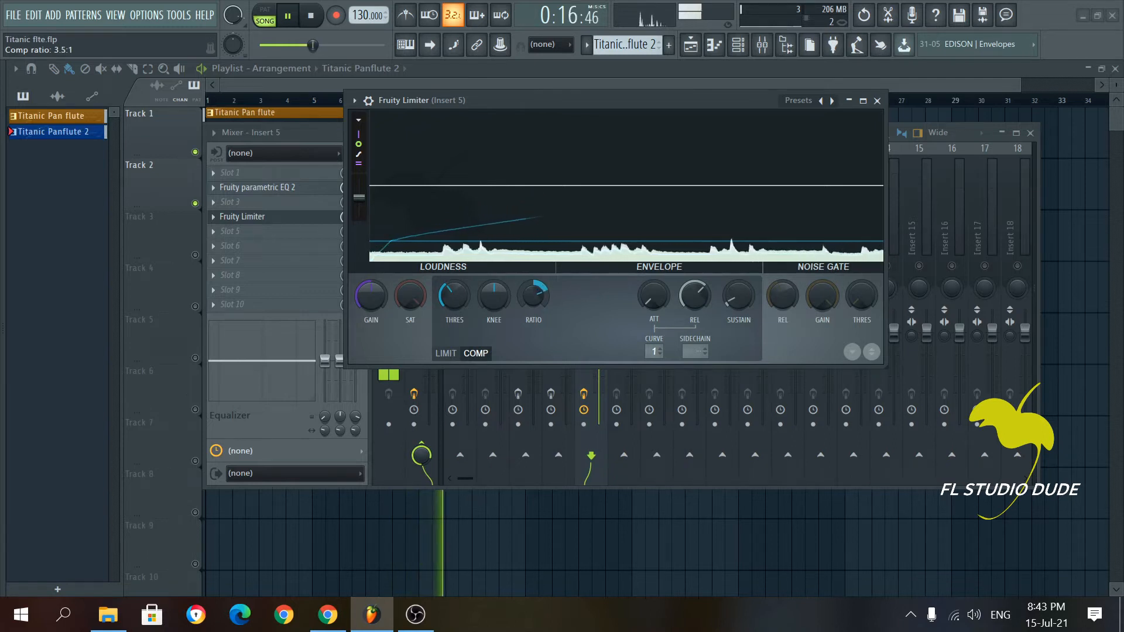
drag(454, 296, 453, 307)
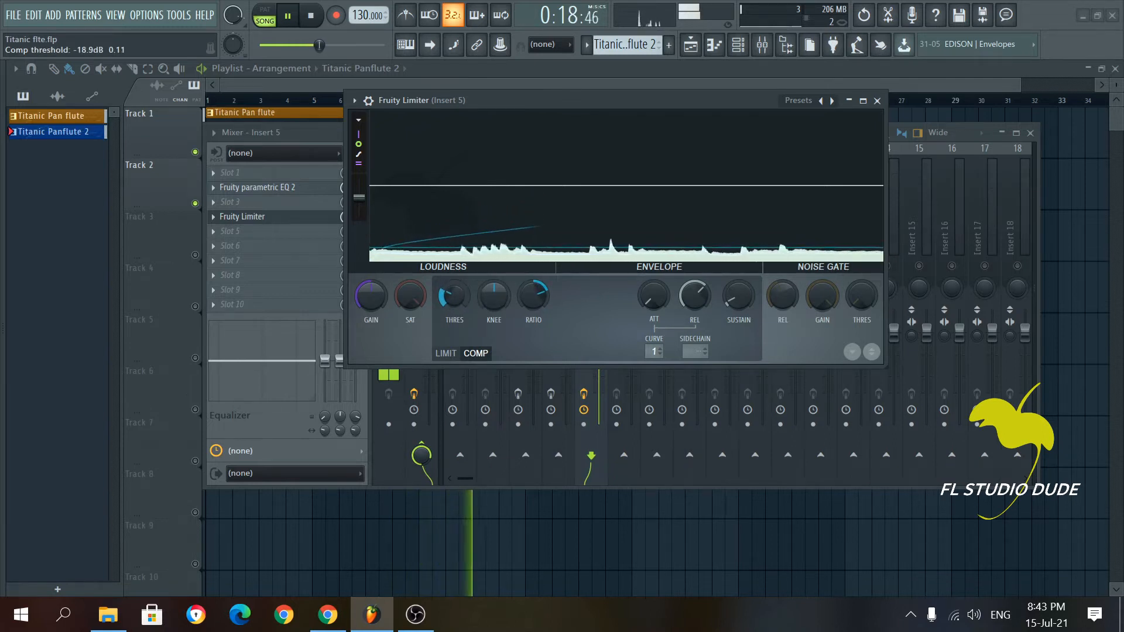
drag(534, 296, 533, 280)
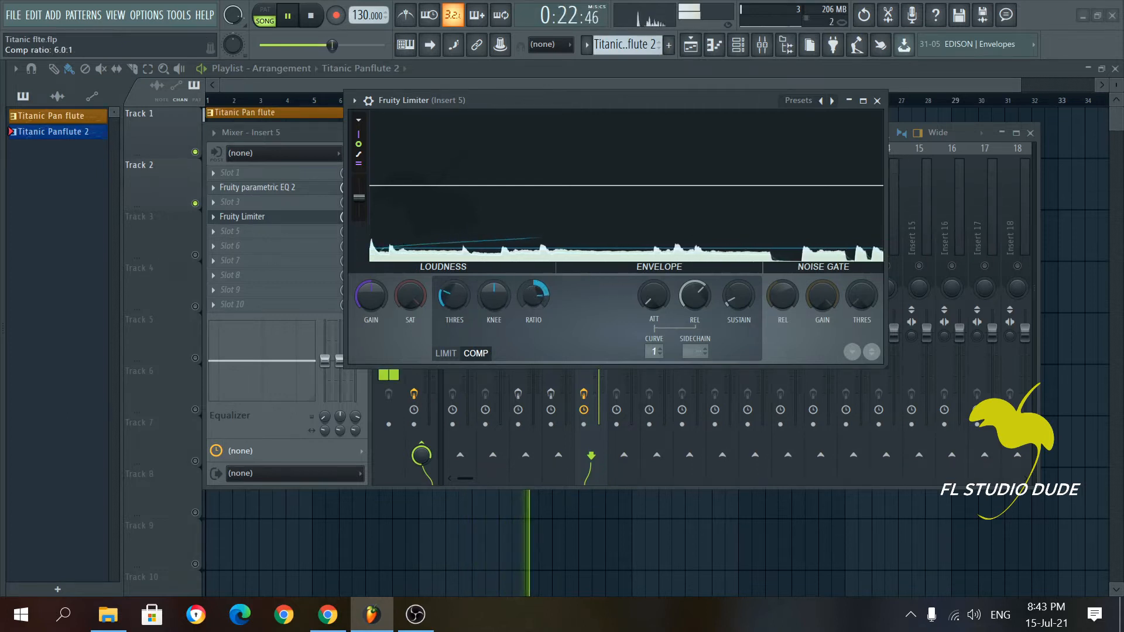
drag(454, 296, 453, 305)
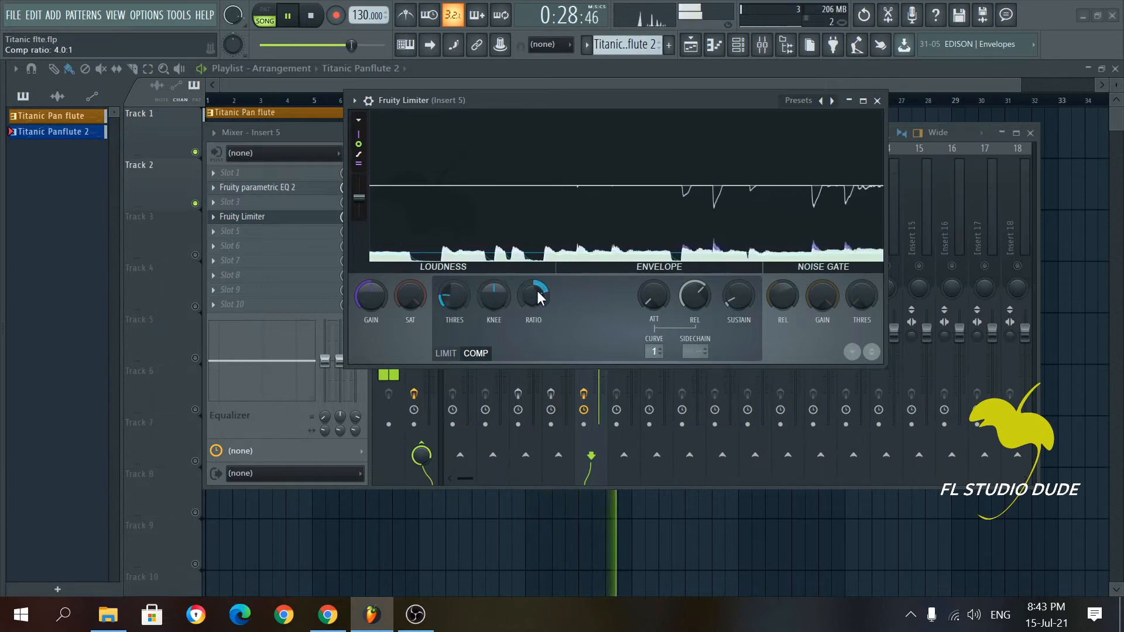
Step: Fine-tune the compressor with 6.5 dB gain, a 4.7:1 ratio and a small threshold adjustment, then close it and stop playback
mouse_move(371, 296)
mouse_down()
mouse_move(371, 282)
mouse_move(370, 297)
mouse_up()
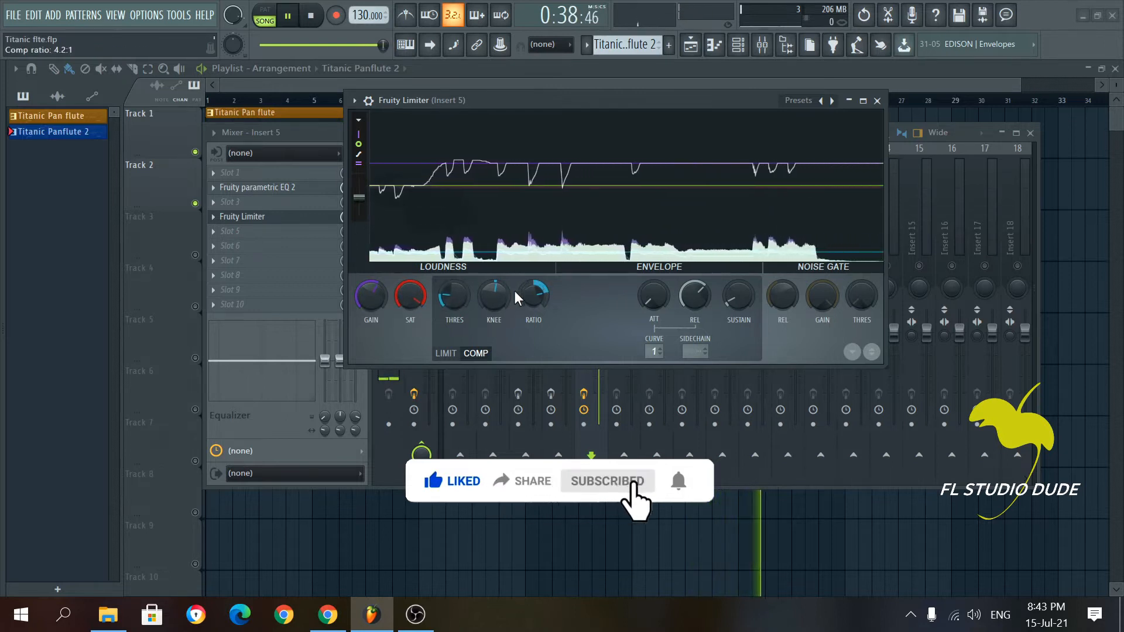
drag(369, 294, 369, 278)
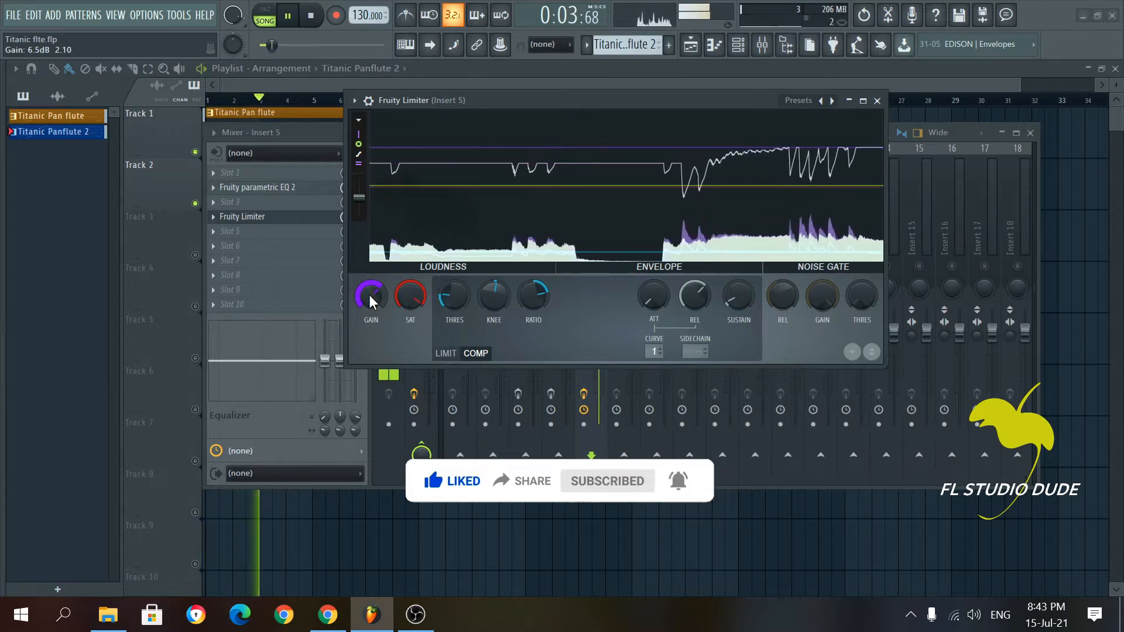
drag(542, 299, 542, 294)
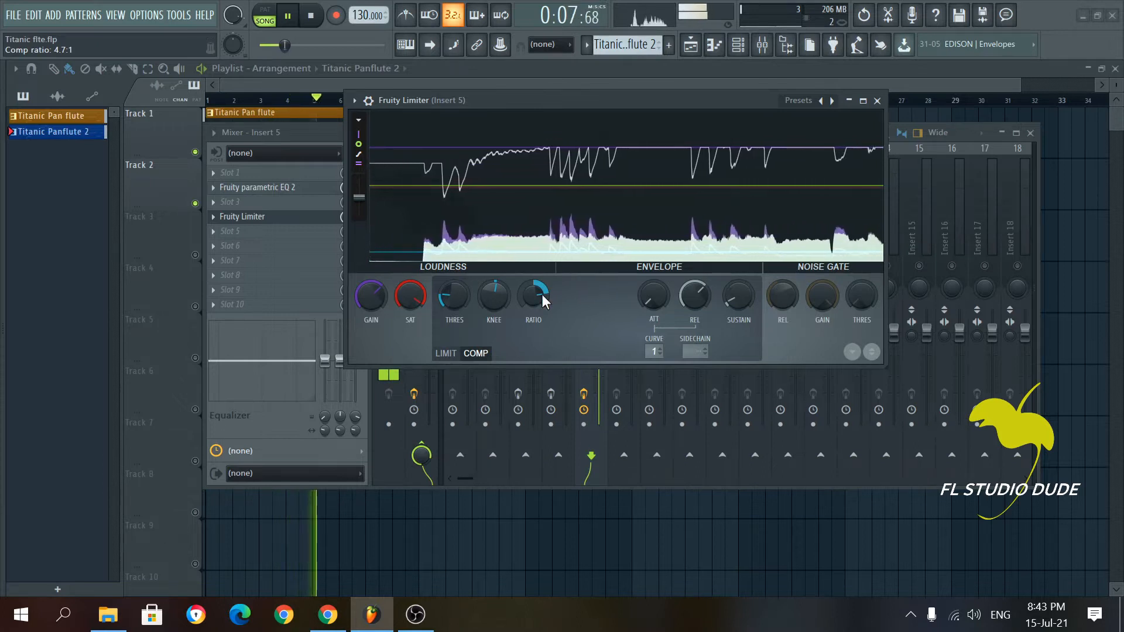
drag(458, 299, 458, 296)
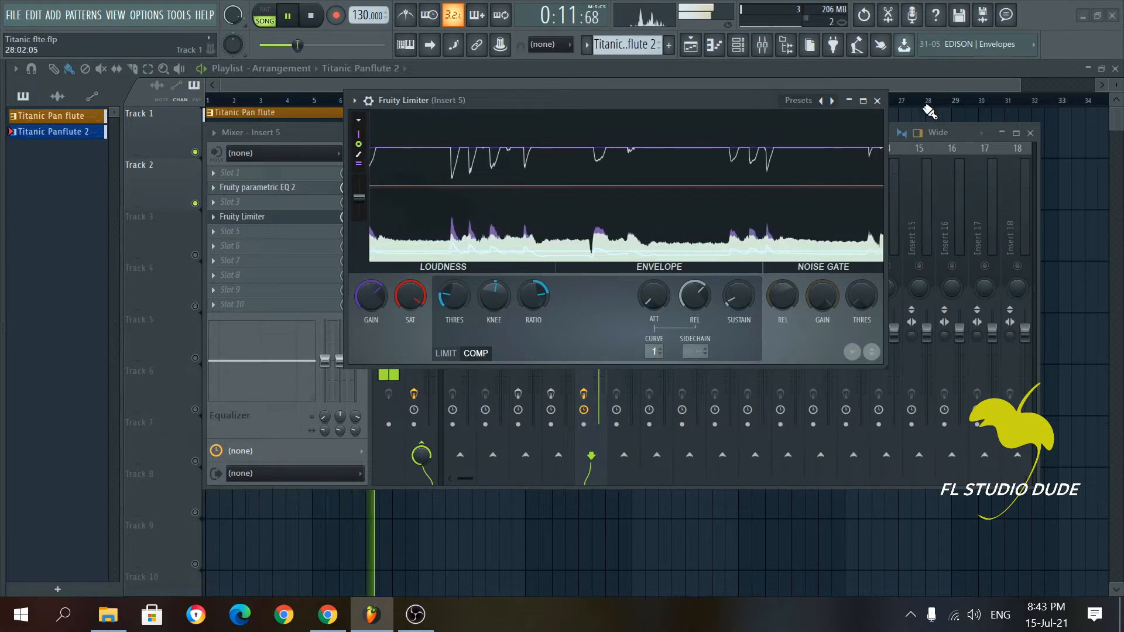
click(877, 100)
key(space)
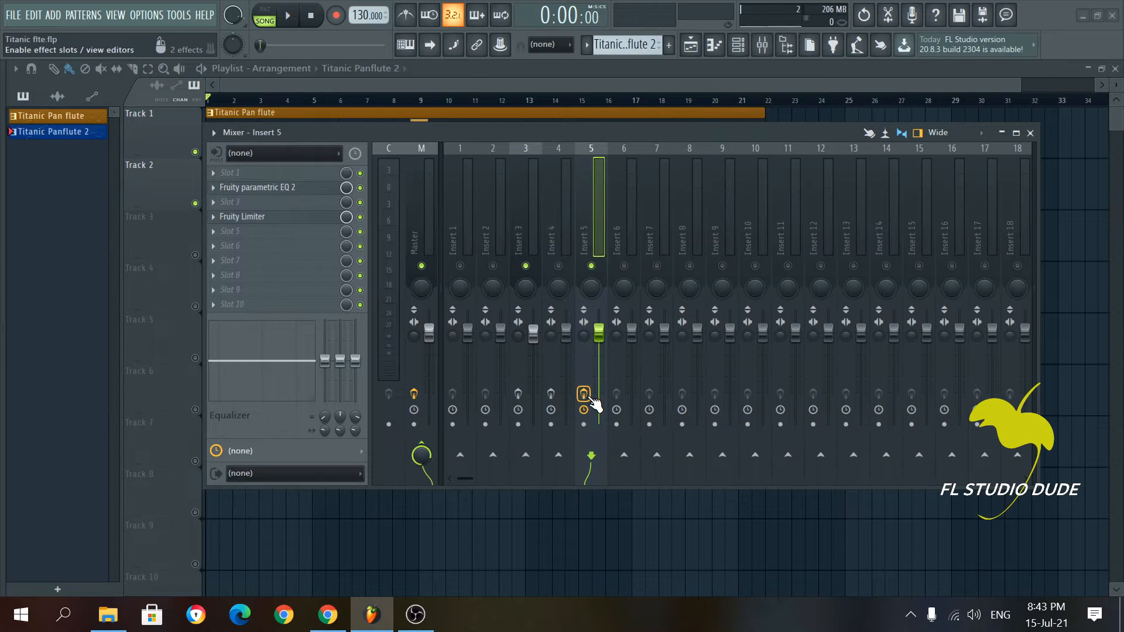
Step: Play the song and compare the flute without and with the EQ and compressor on Insert 5
key(space)
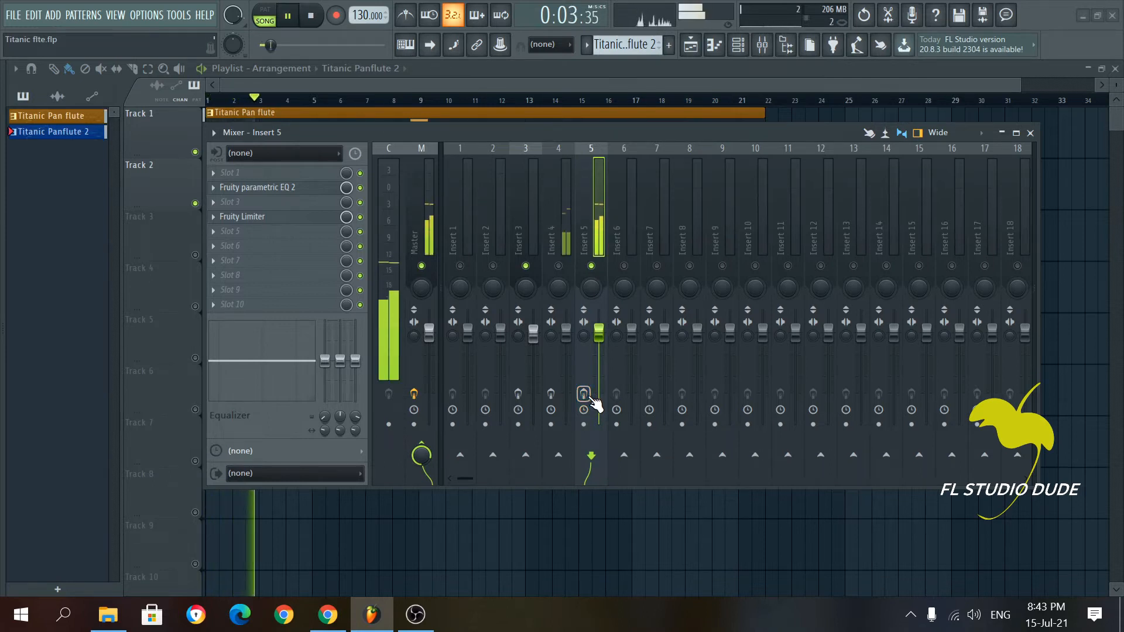
click(584, 394)
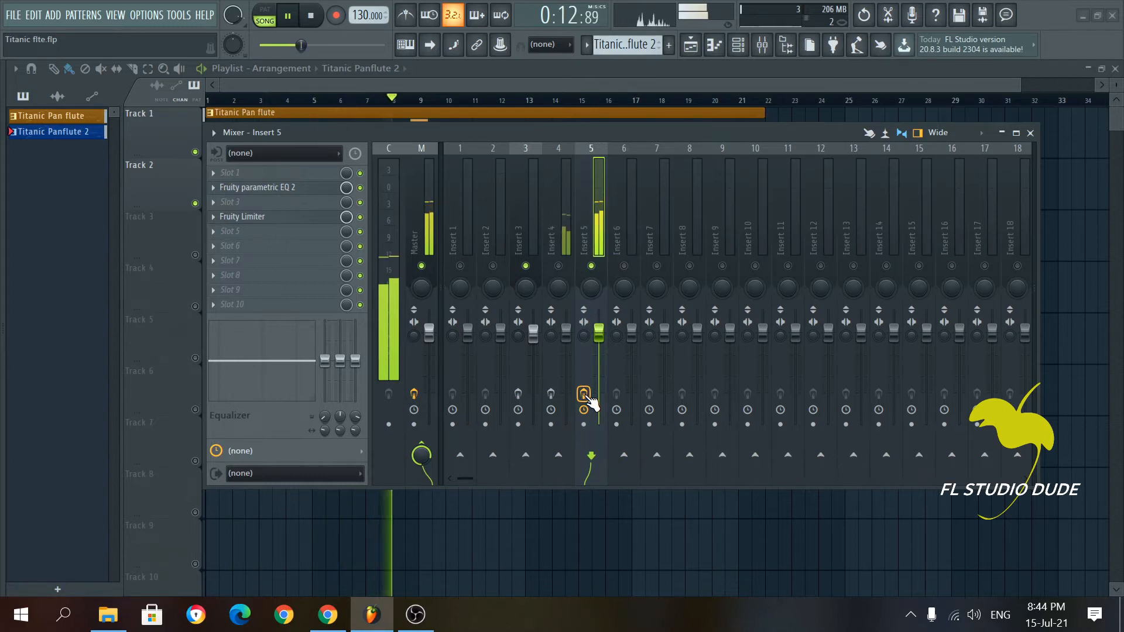
key(space)
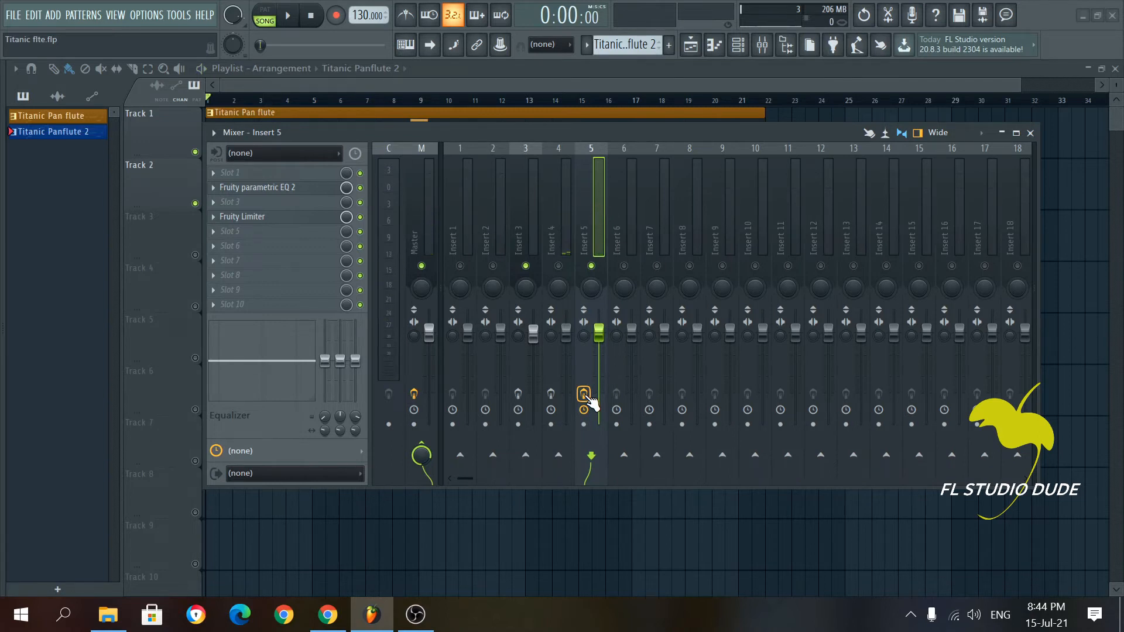
Step: Load Fruity Delay 3 into slot 6 of Insert 5 and reposition the mixer and delay windows
drag(601, 125, 635, 108)
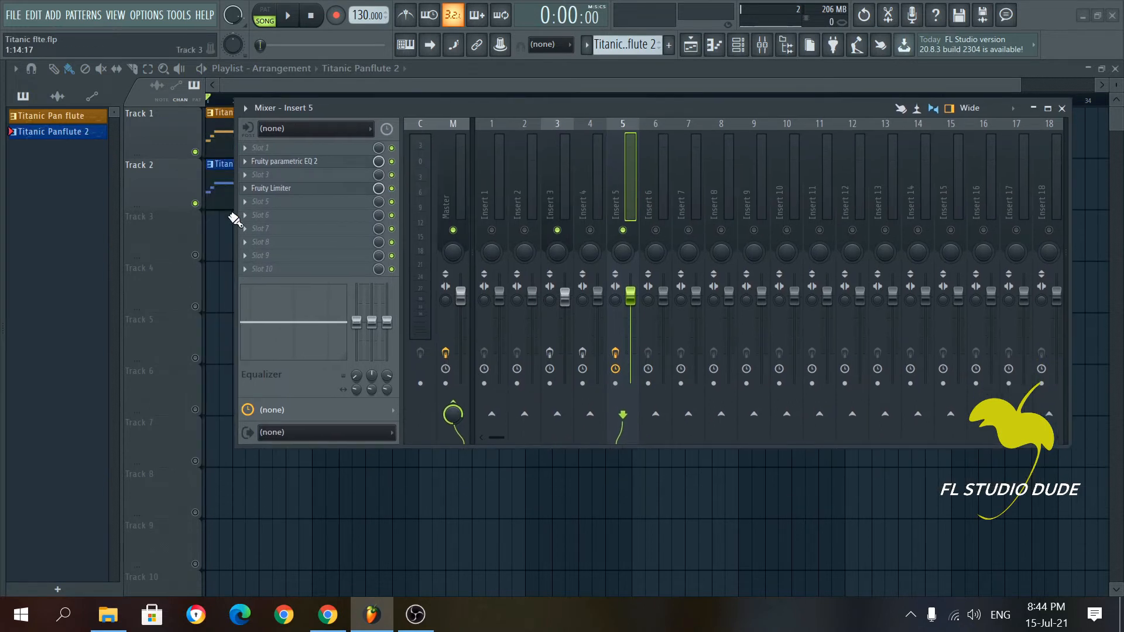
click(261, 220)
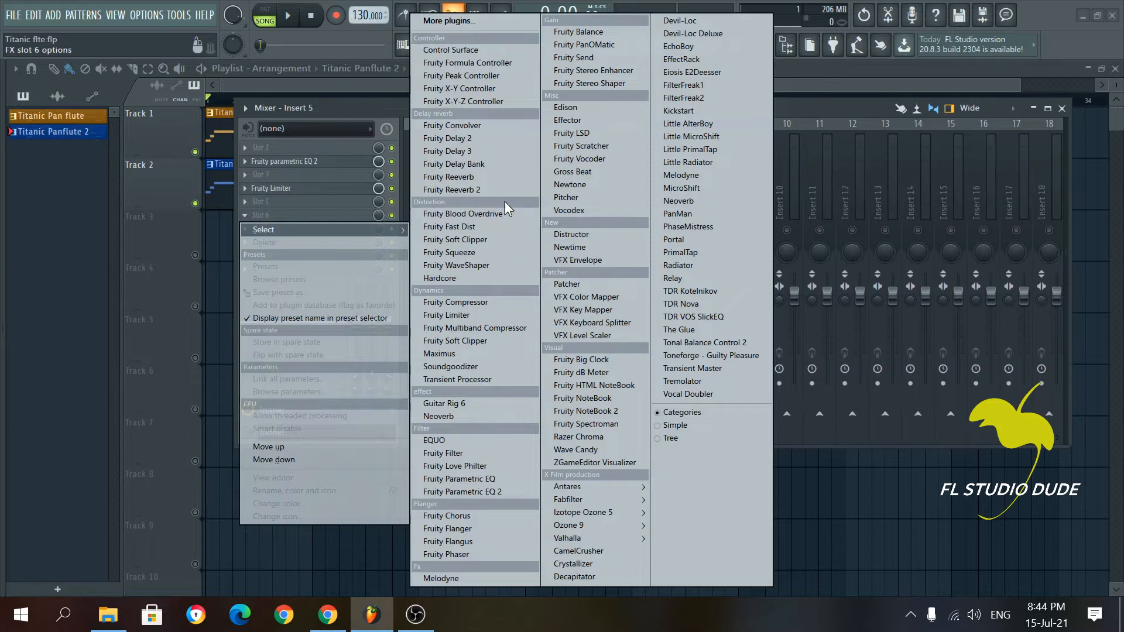
click(451, 154)
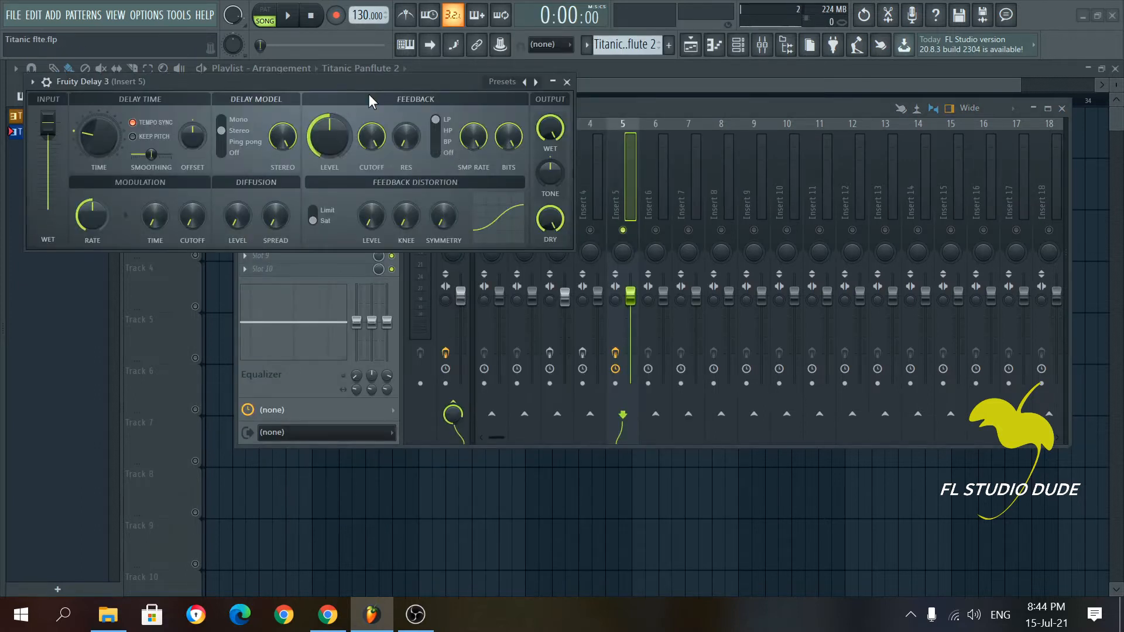
drag(374, 88, 403, 131)
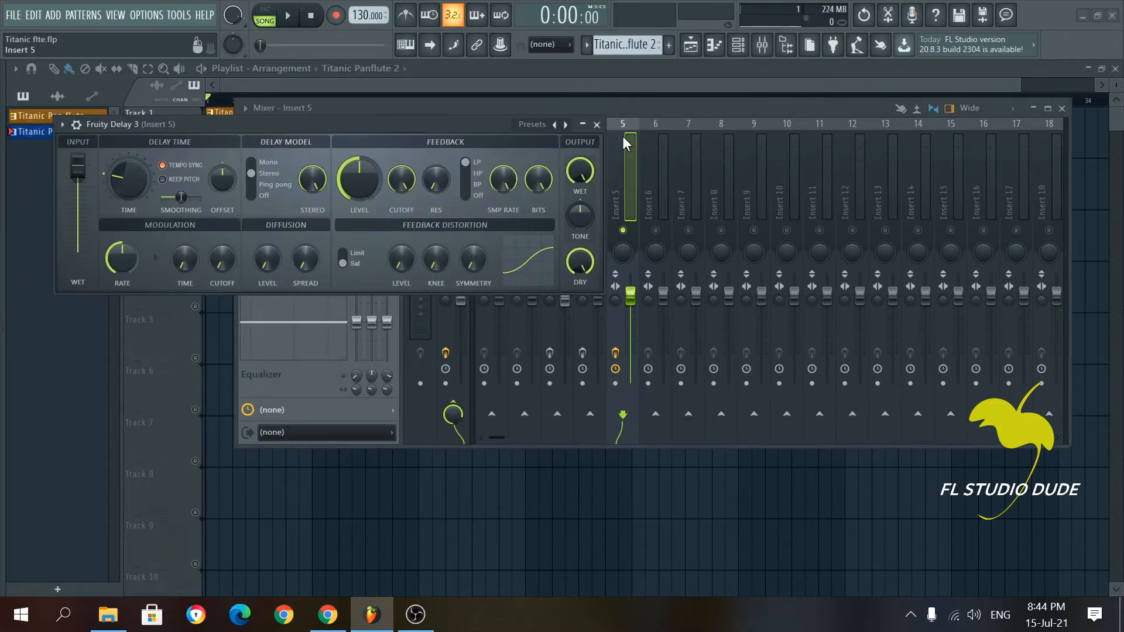
Step: Apply the Ping pong preset to Fruity Delay 3 and lower its slot mix level to about 46% during playback
click(566, 124)
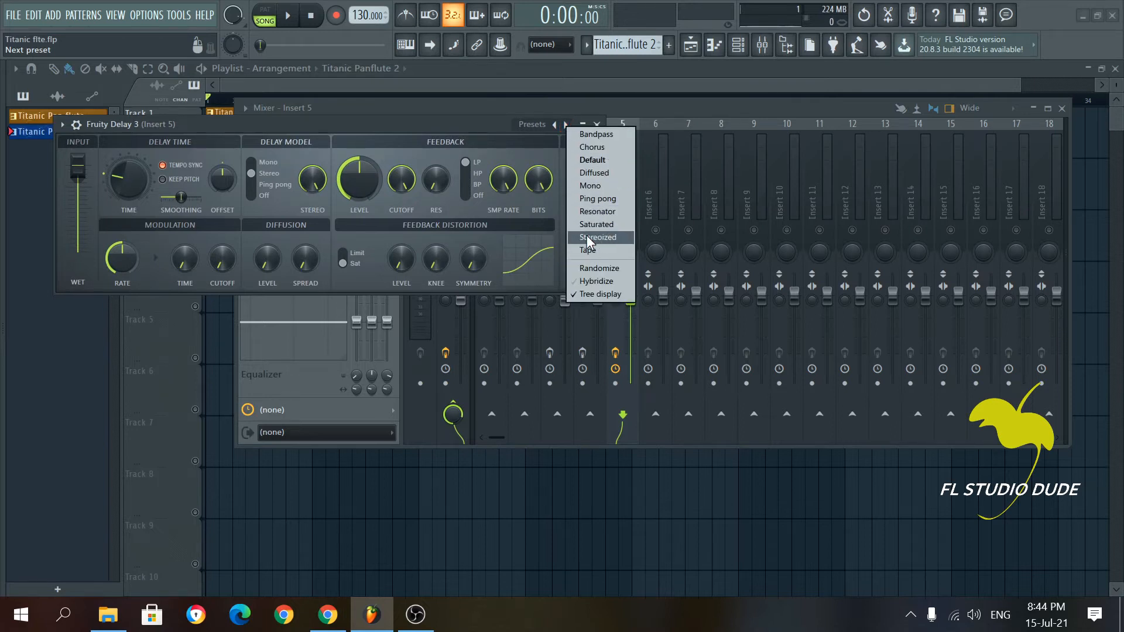
click(592, 199)
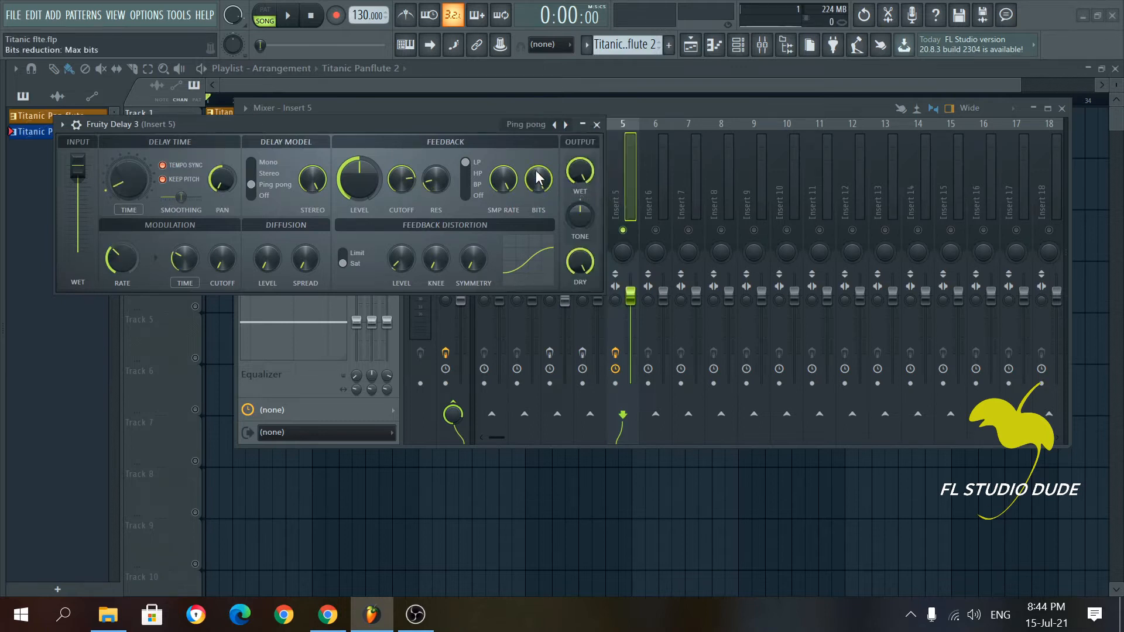
drag(463, 128, 495, 161)
click(628, 158)
key(space)
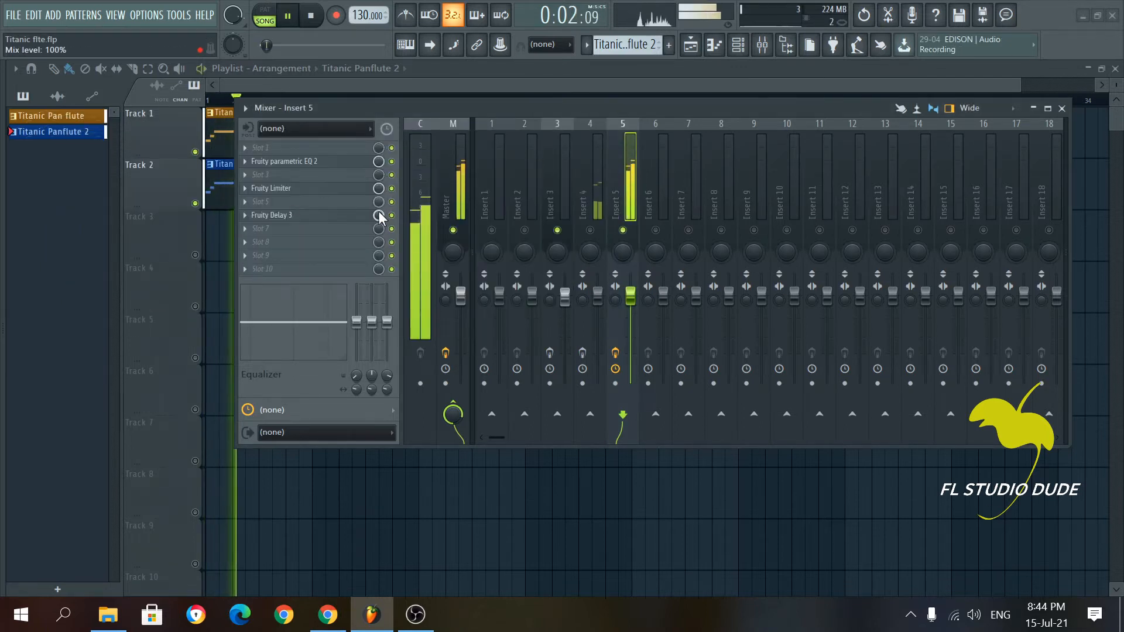
drag(380, 216, 379, 243)
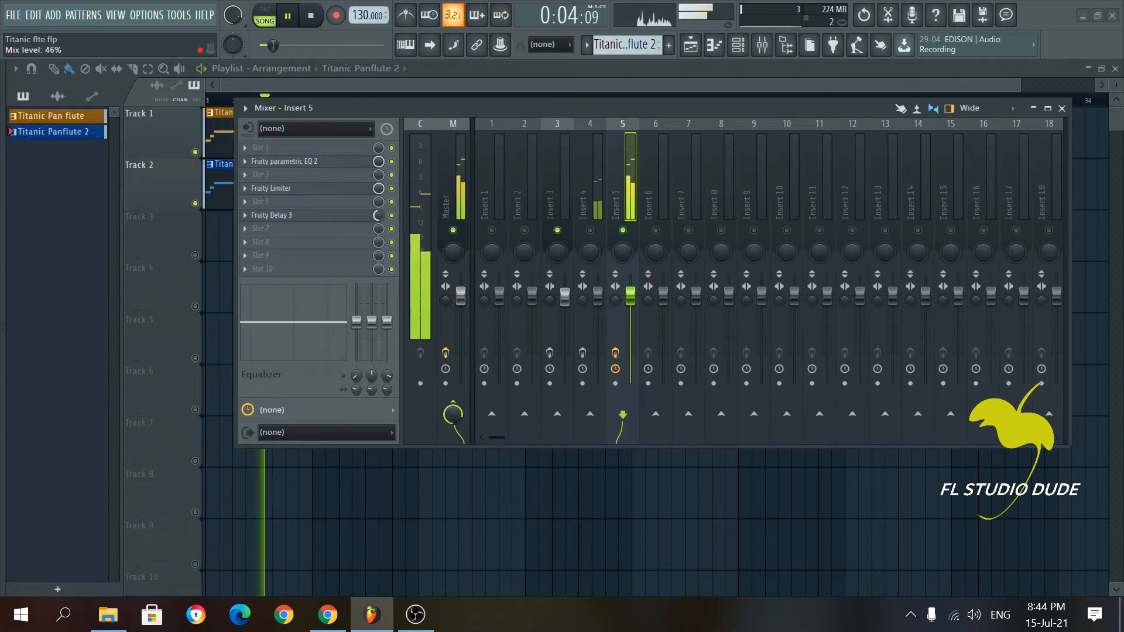
Step: Reopen Fruity Delay 3 and audition the Resonator and Saturated presets with the song playing
click(339, 216)
key(space)
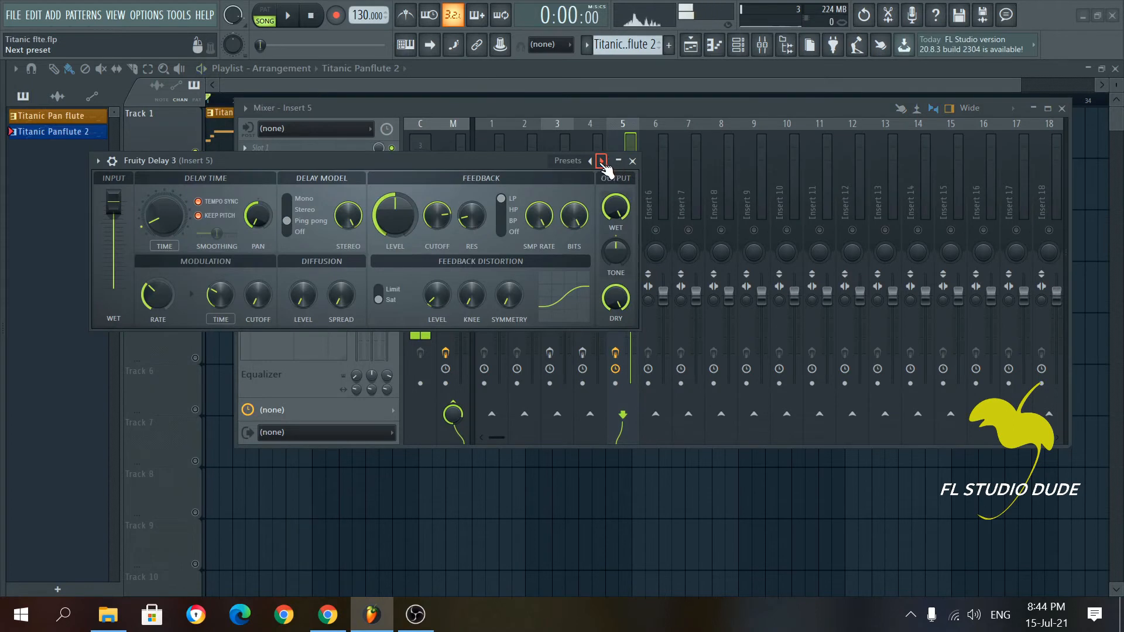
click(602, 162)
key(space)
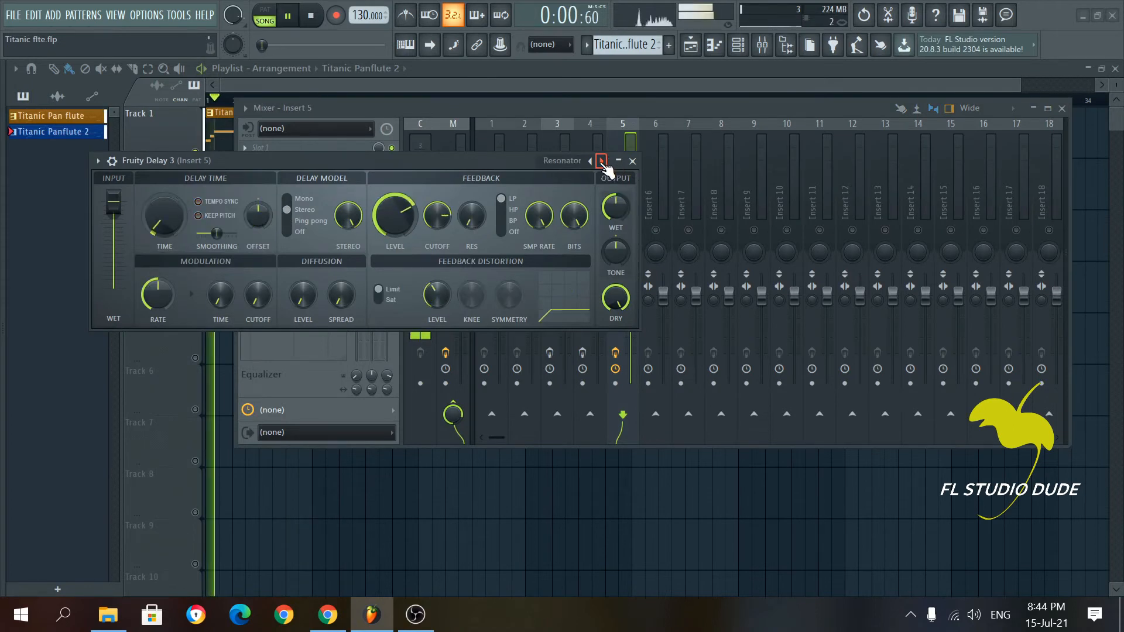
click(601, 162)
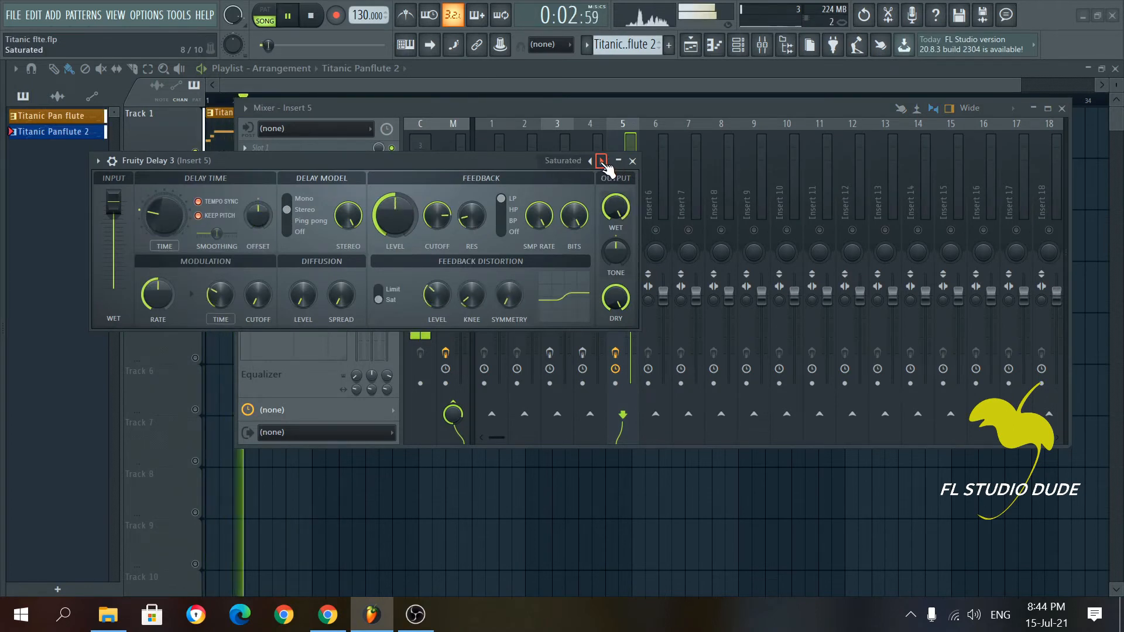
Step: Audition the Stereoized preset of Fruity Delay 3 during playback and readjust its slot 6 mix level on Insert 5
click(602, 162)
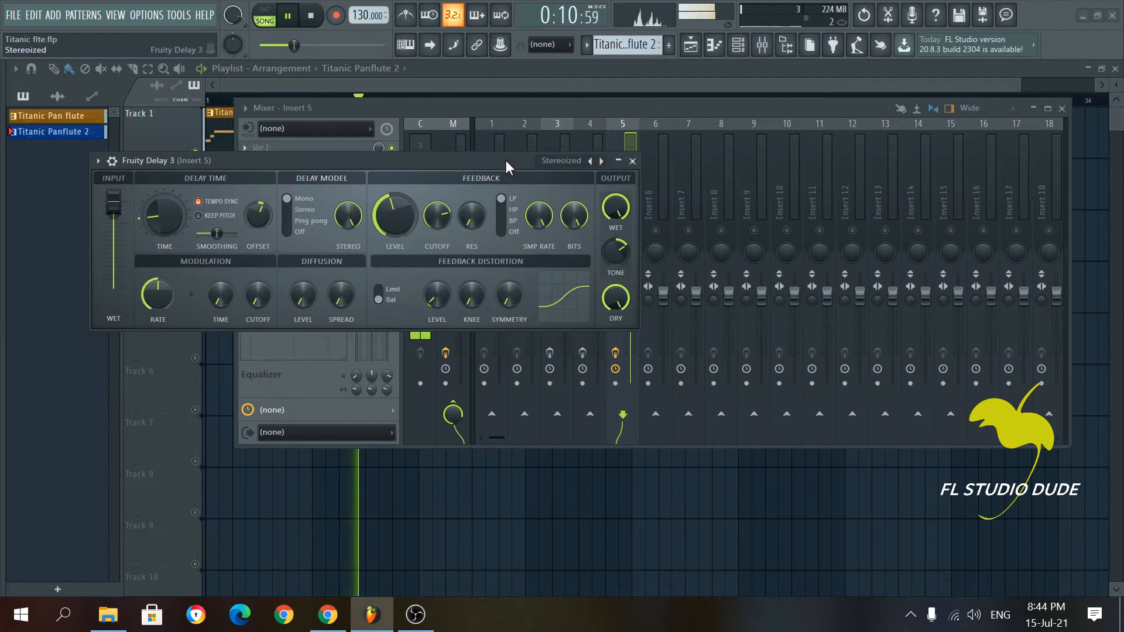
drag(504, 160, 510, 331)
click(380, 215)
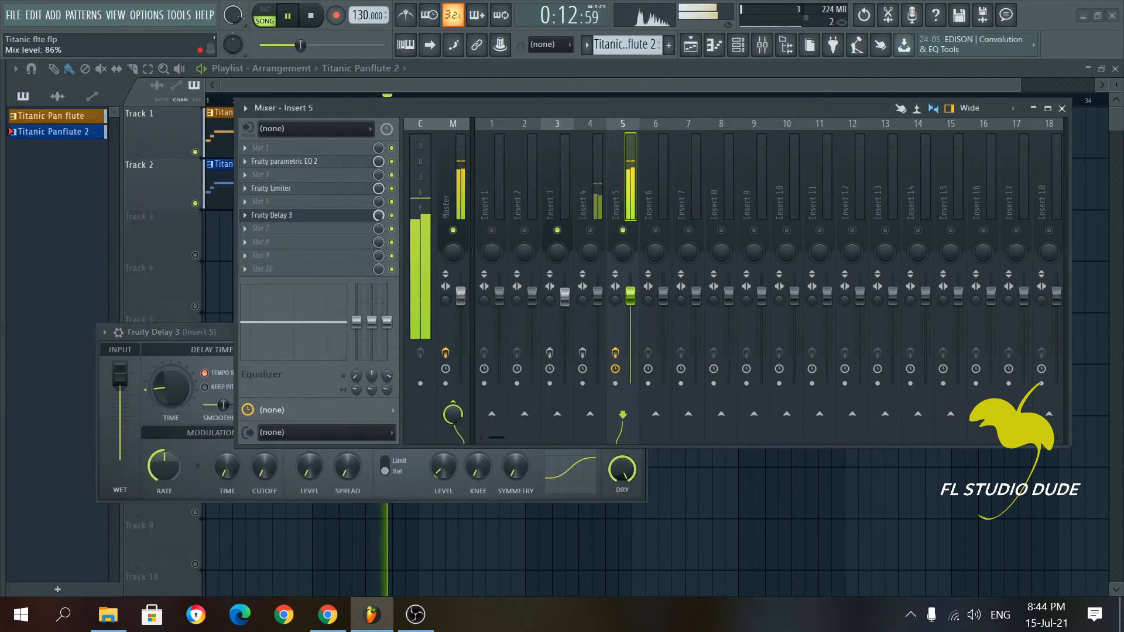
drag(378, 215, 379, 220)
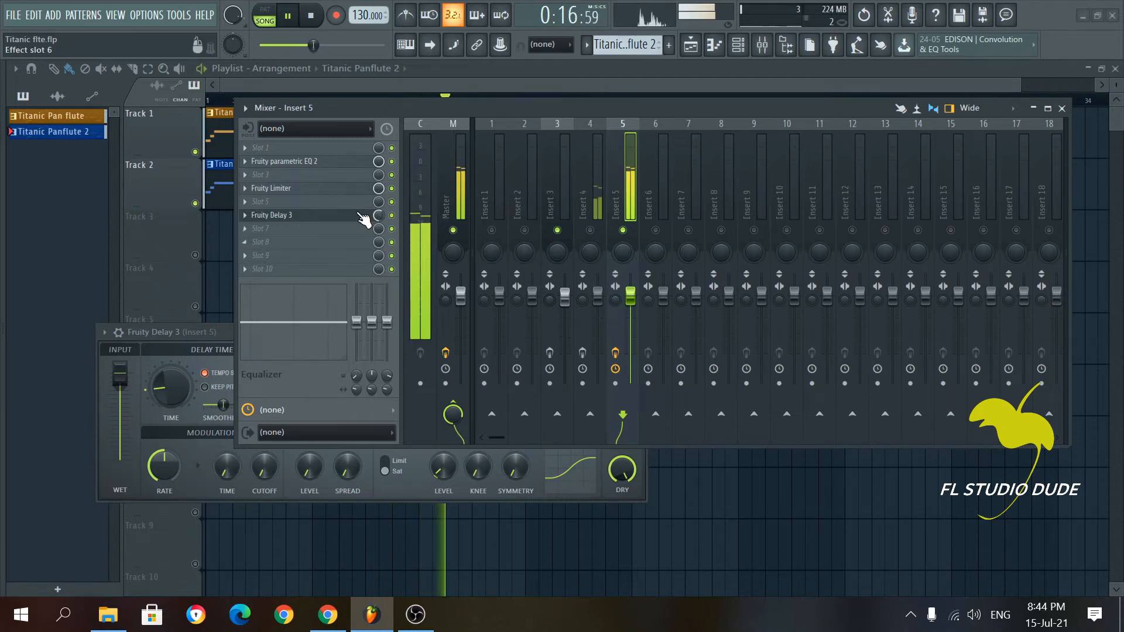
Step: Reopen Fruity Delay 3 and step through its presets past Chorus and Mono to Ping pong
click(335, 222)
click(356, 216)
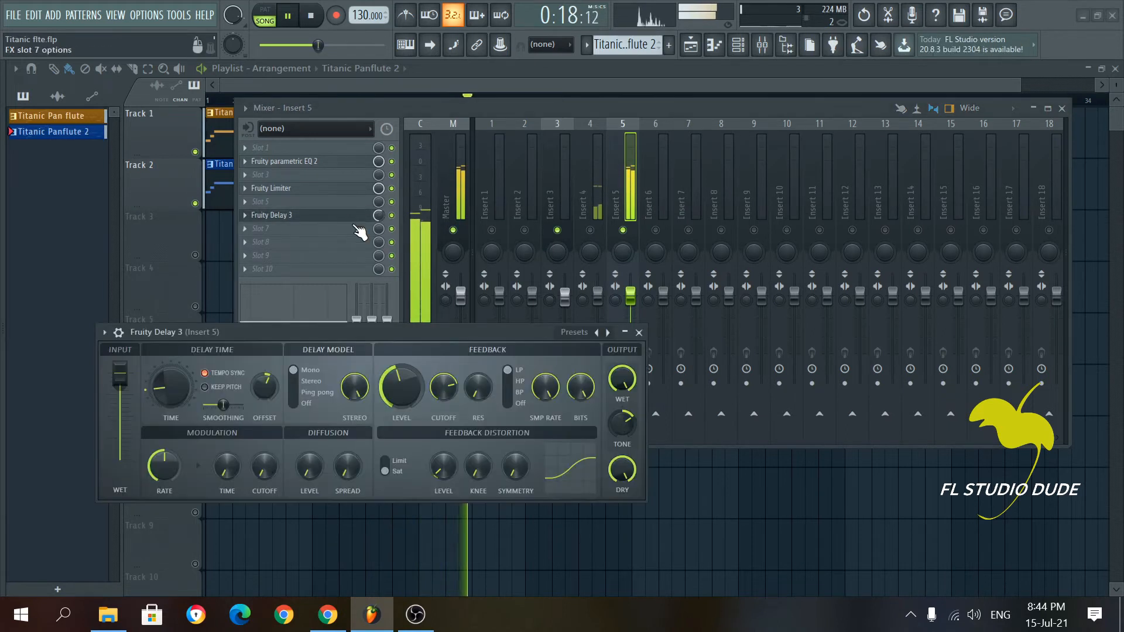
click(607, 332)
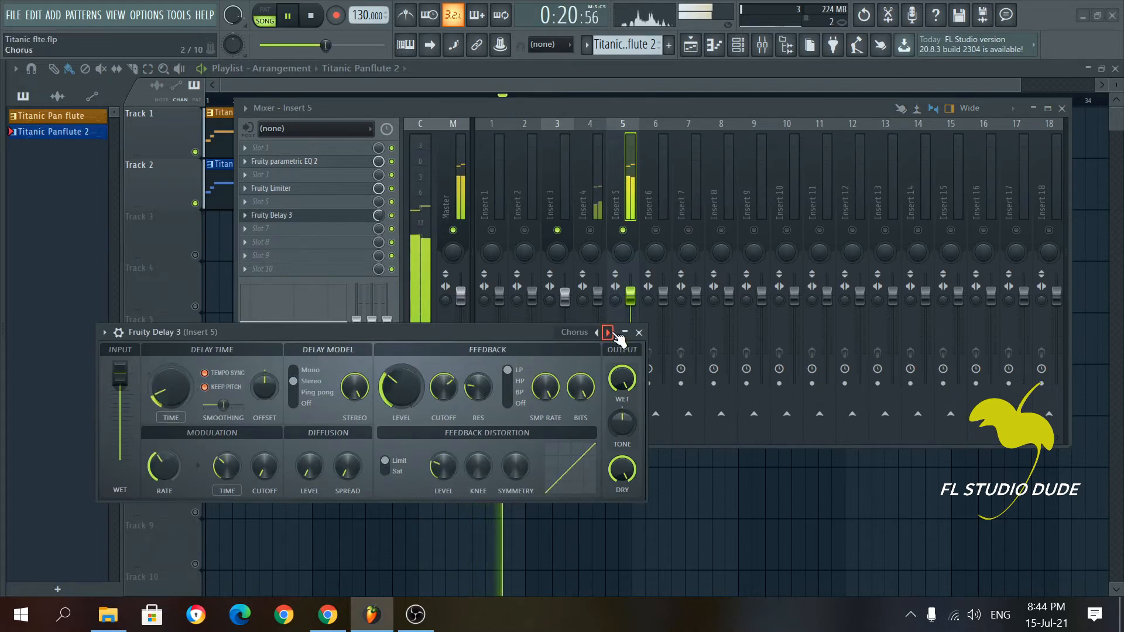
click(613, 333)
click(609, 333)
click(609, 332)
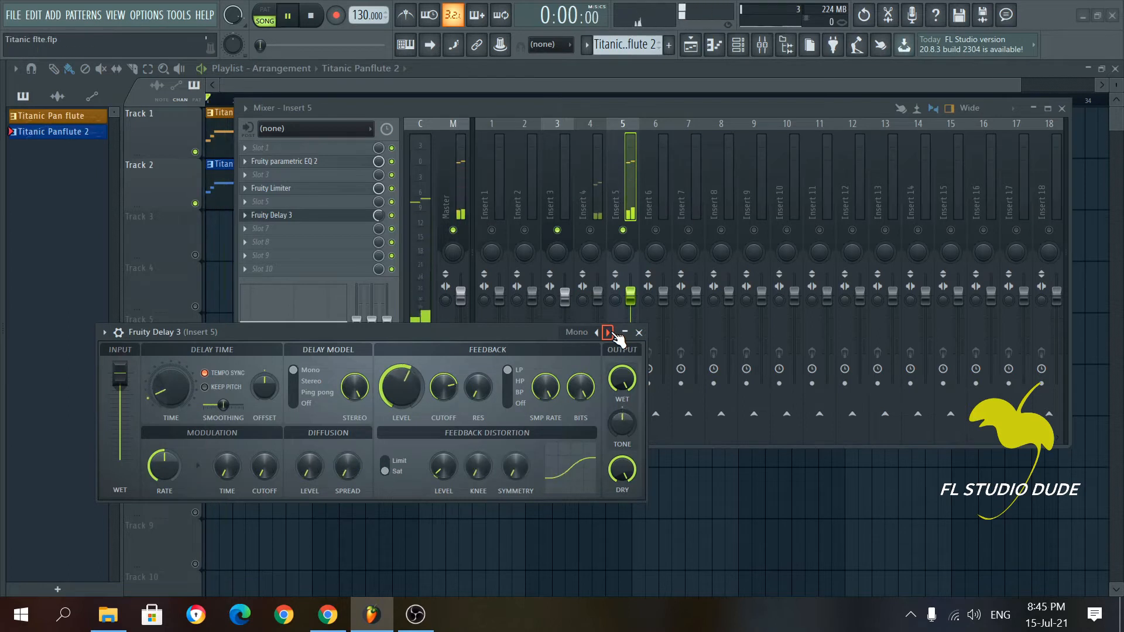
click(609, 333)
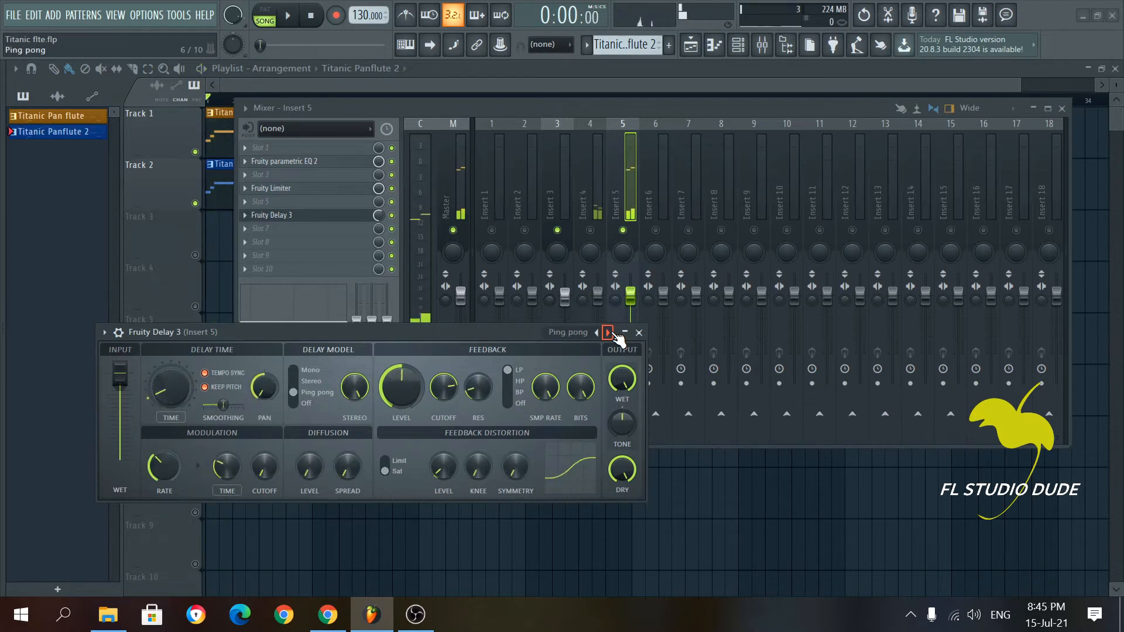
Step: Audition the Ping pong delay with the song playing, reposition the mixer and delay windows, and close Fruity Delay 3
key(space)
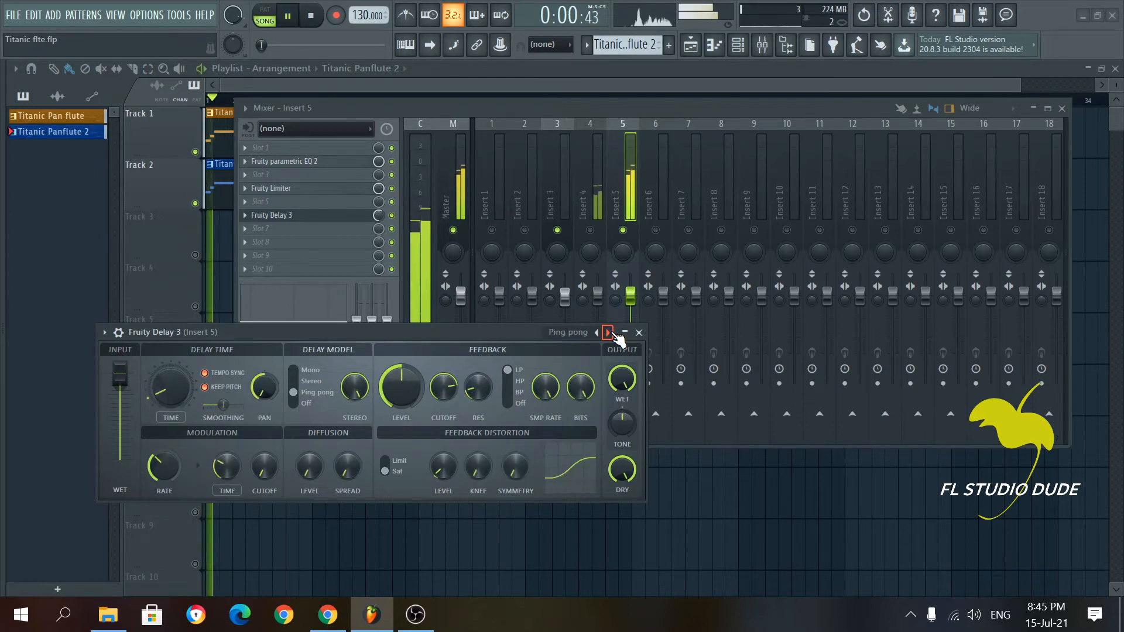
click(376, 223)
drag(776, 108, 784, 93)
click(221, 331)
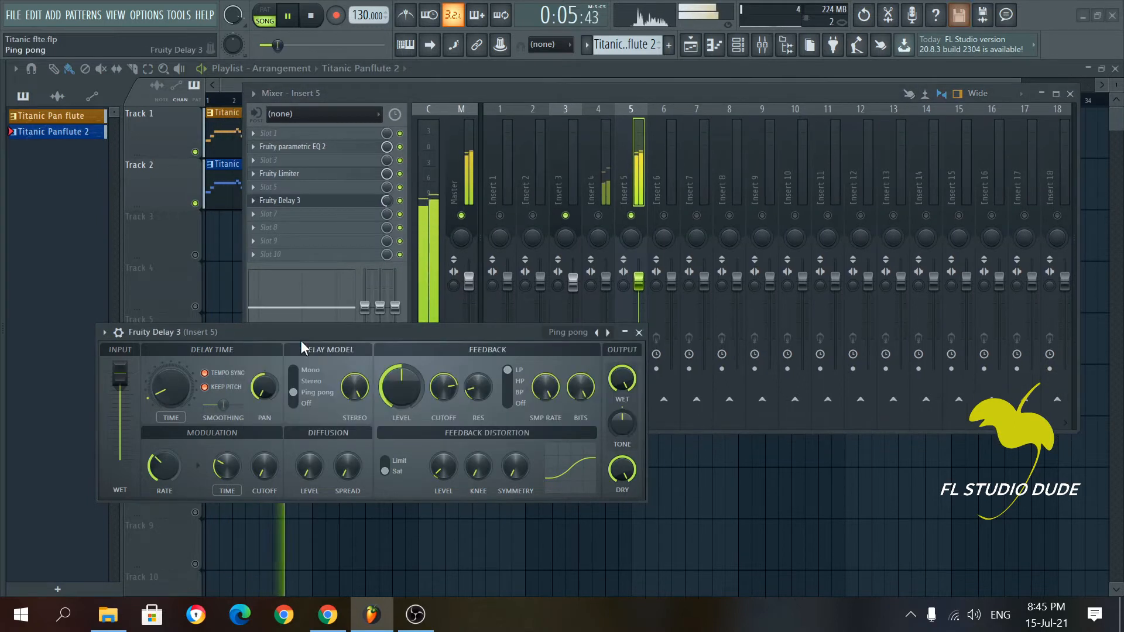
key(space)
drag(553, 337, 623, 241)
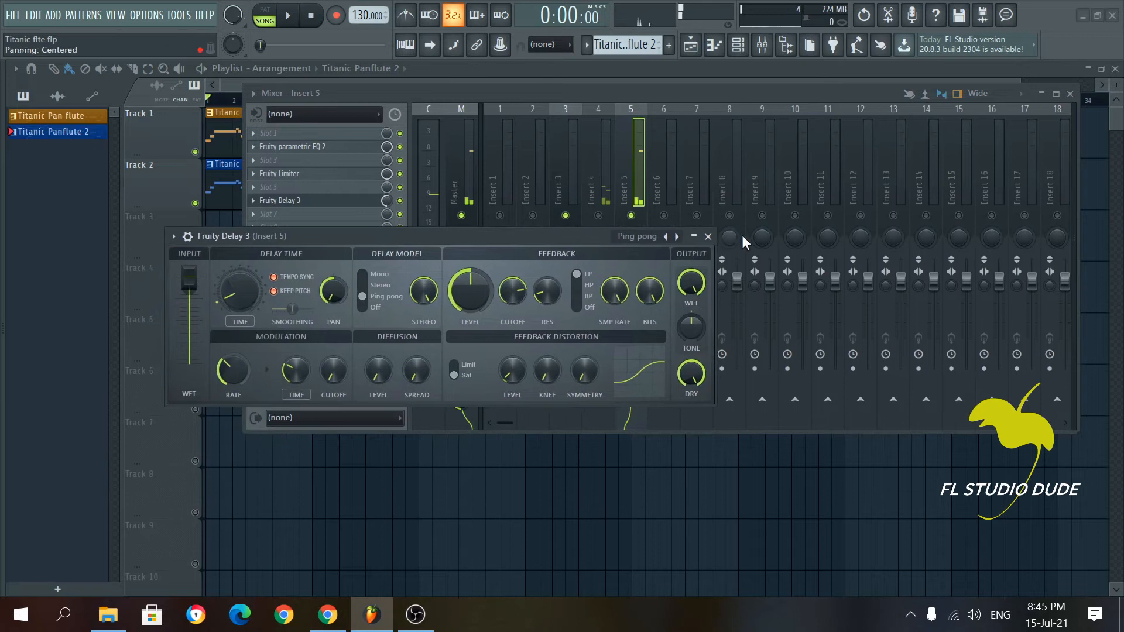
click(708, 237)
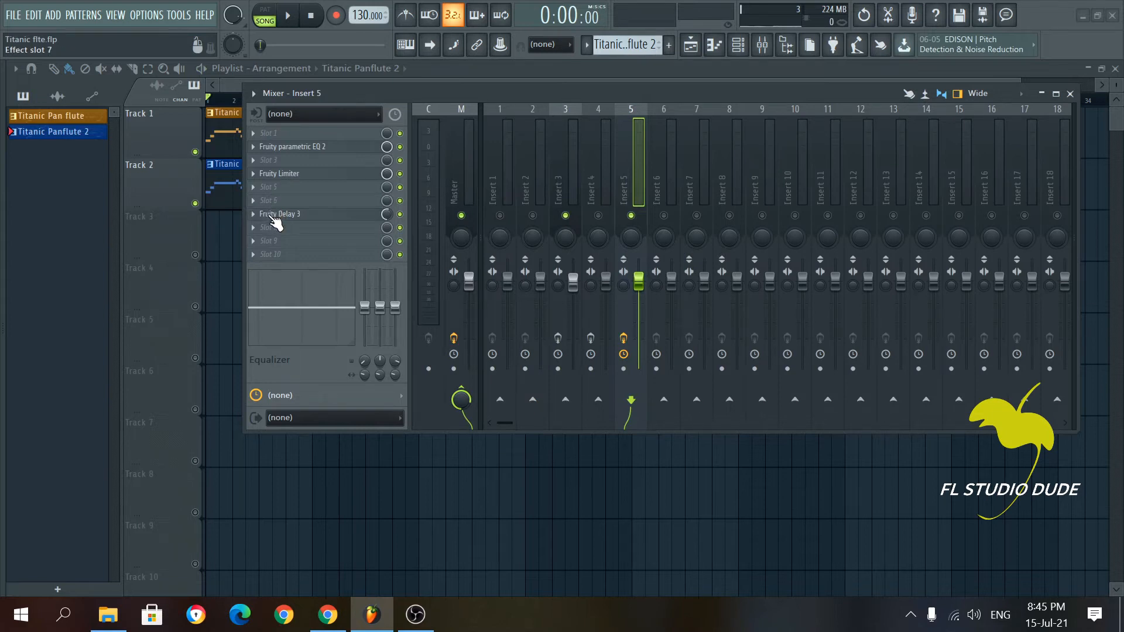
Step: Load Fruity Reeverb 2 into slot 5 of Insert 5, apply the Cathedral preset and reposition its window
click(260, 187)
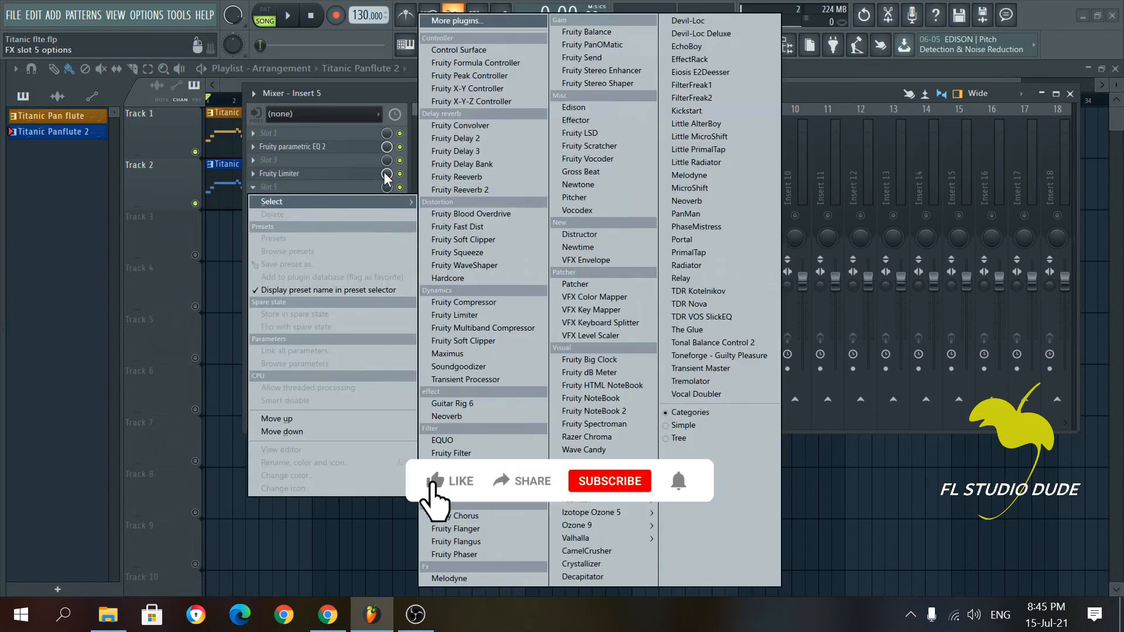
click(486, 191)
click(364, 68)
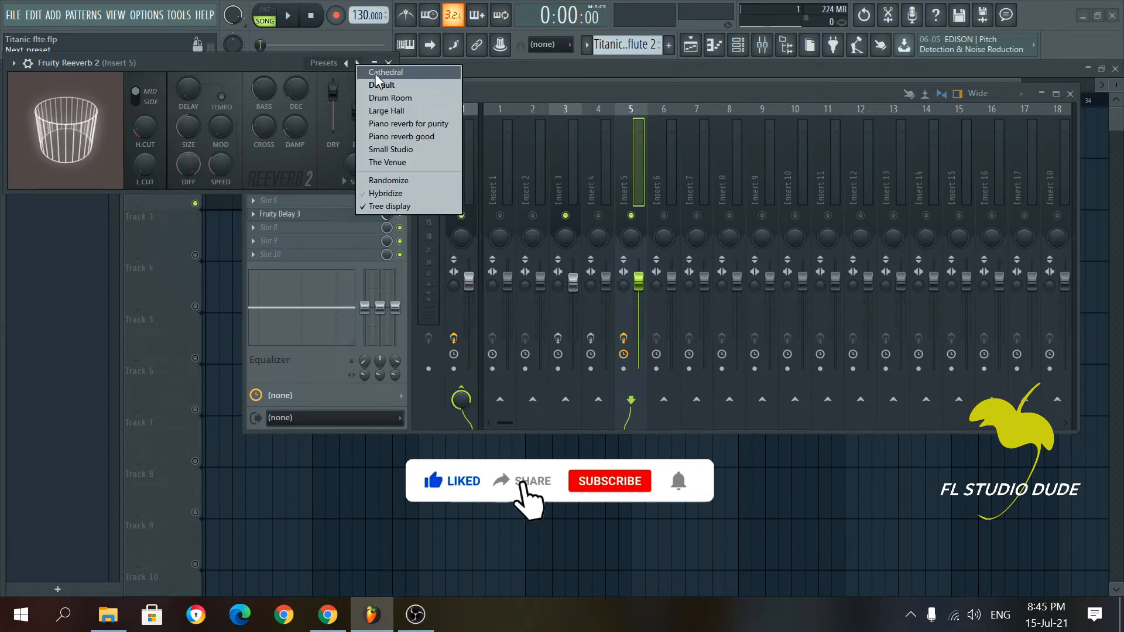
click(384, 77)
drag(282, 63, 353, 113)
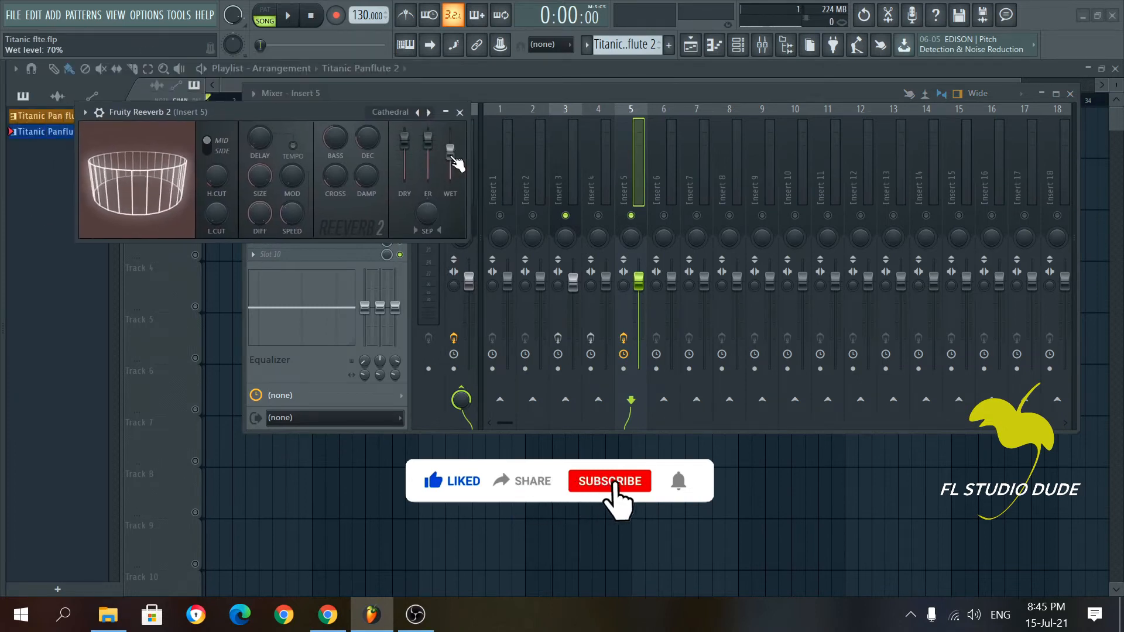
Step: Play the song and adjust the dry level, decay time and wet level of Fruity Reeverb 2
key(space)
drag(405, 141, 404, 180)
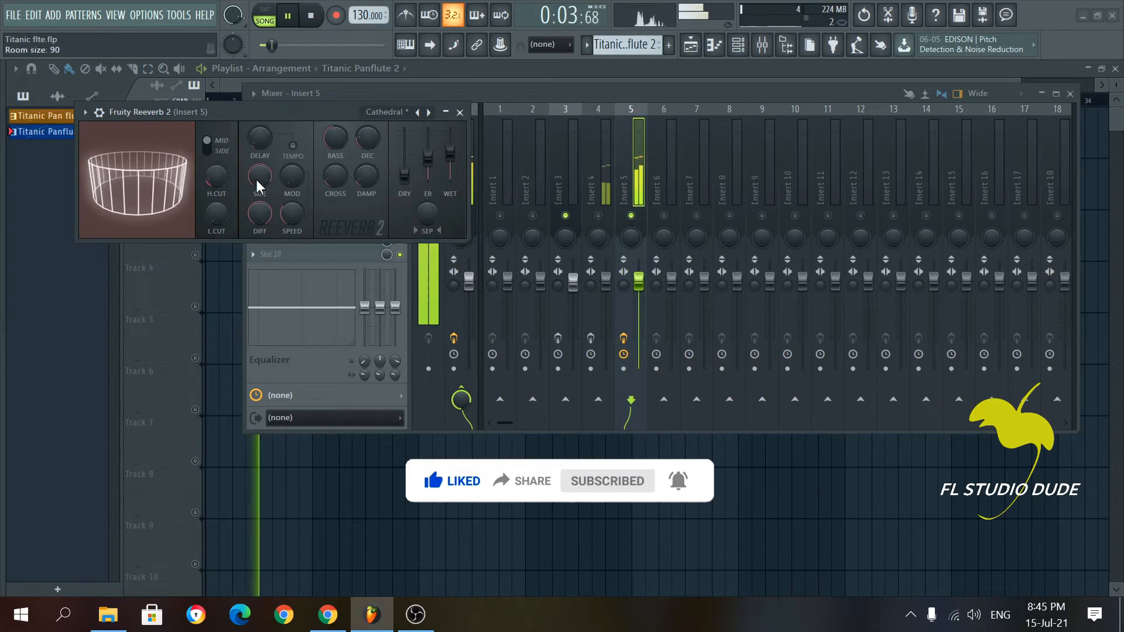
drag(367, 138, 367, 153)
drag(451, 153, 407, 147)
Step: Adjust the cut filters of Fruity Reeverb 2, set its decay time to about 3.5 seconds, close it and stop playback
drag(226, 221, 226, 228)
drag(217, 177, 217, 173)
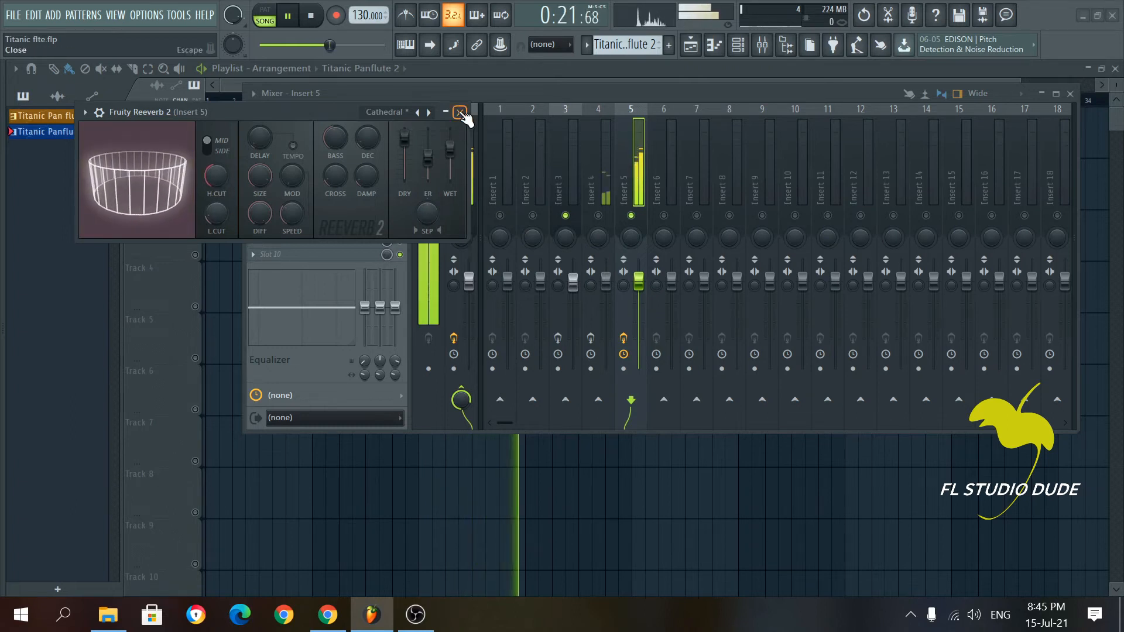
drag(217, 177, 218, 182)
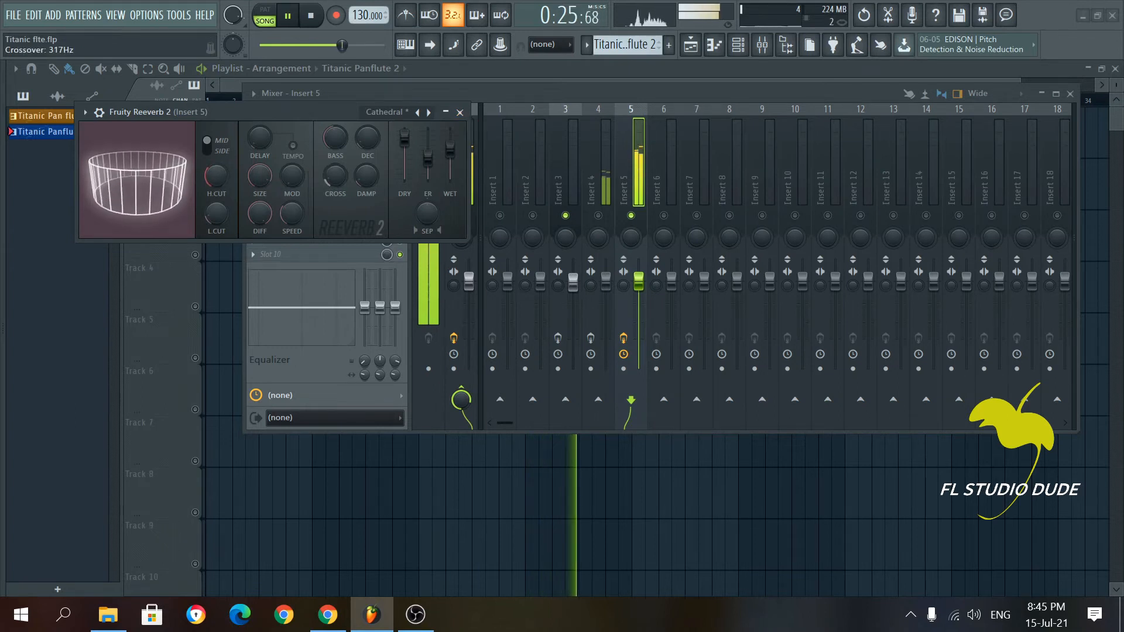
drag(373, 155, 373, 146)
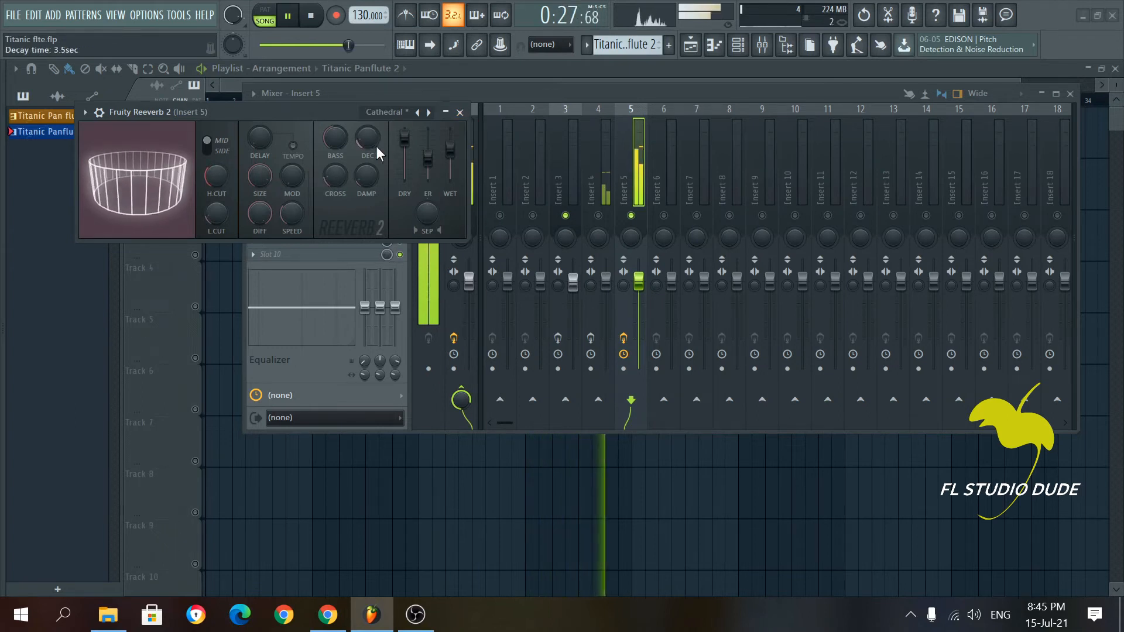
click(459, 111)
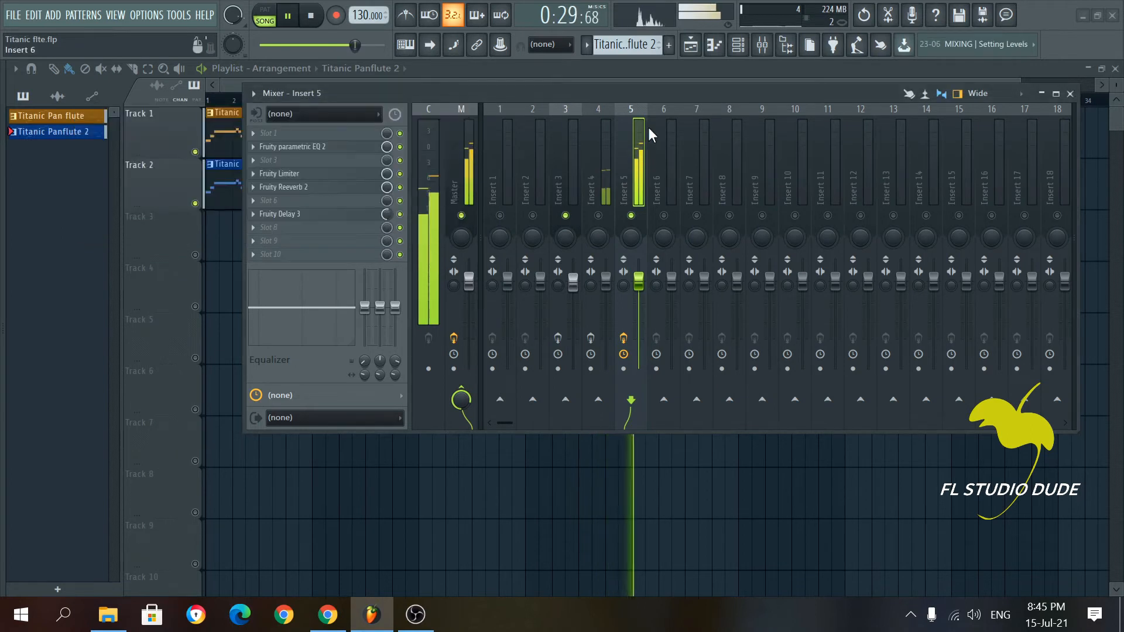
key(space)
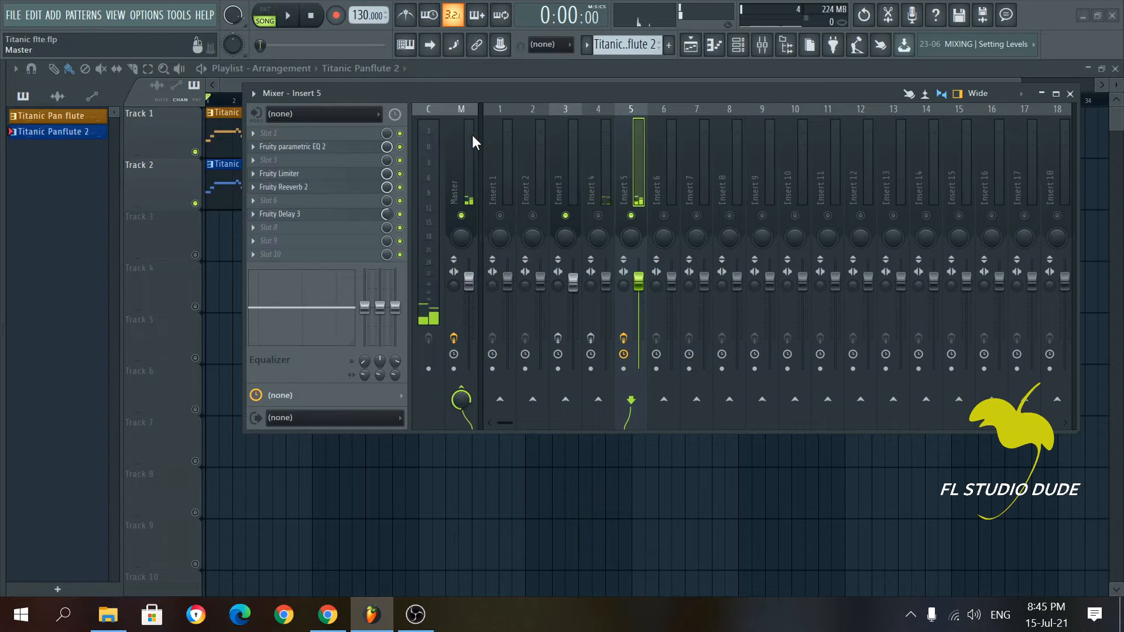
Step: Play the song to compare the flute with Insert 5's effects bypassed and enabled
drag(521, 96, 532, 106)
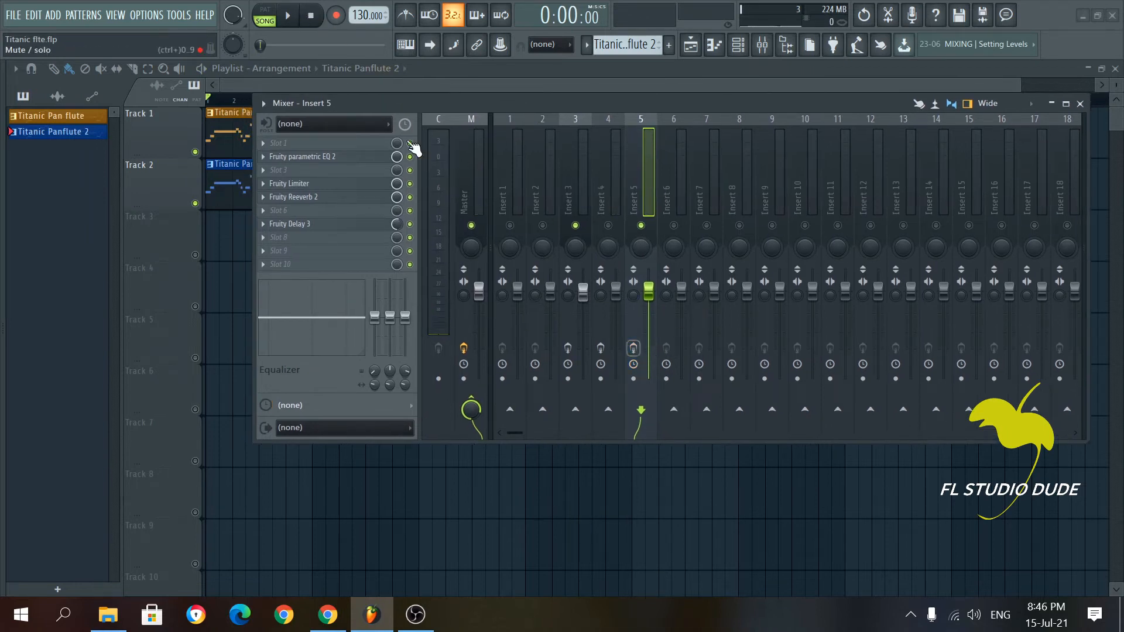
click(291, 16)
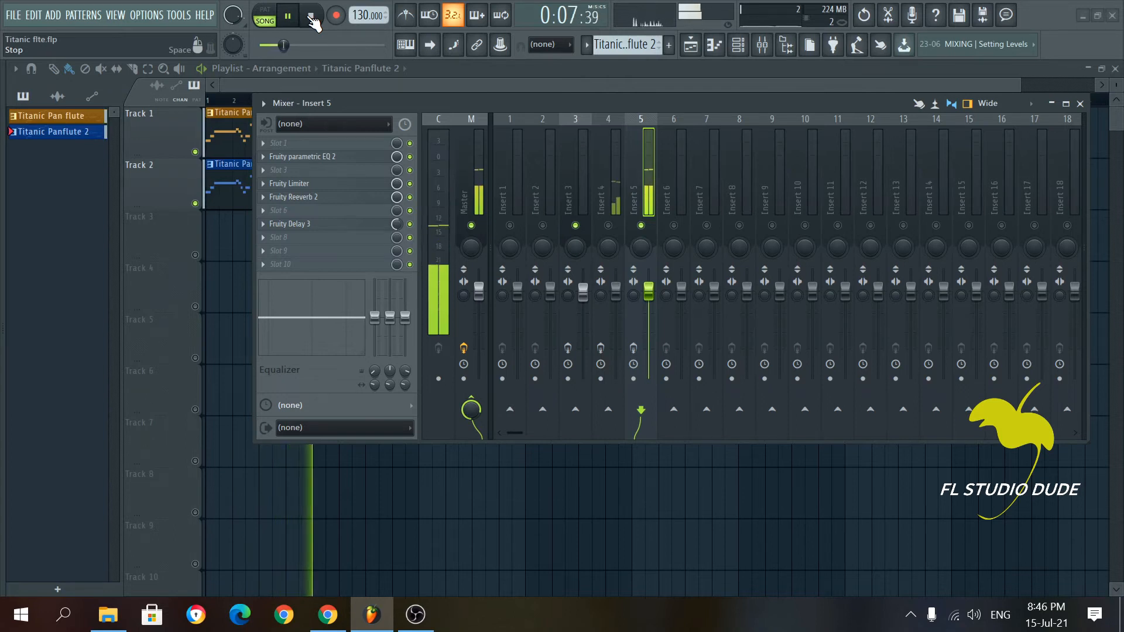
key(space)
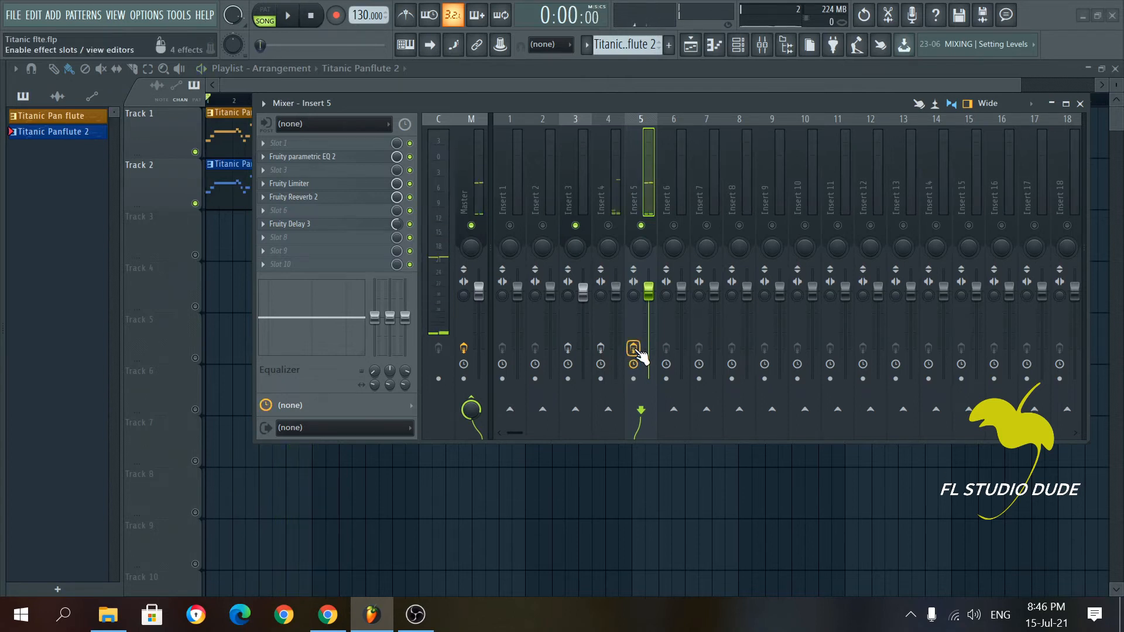
click(296, 25)
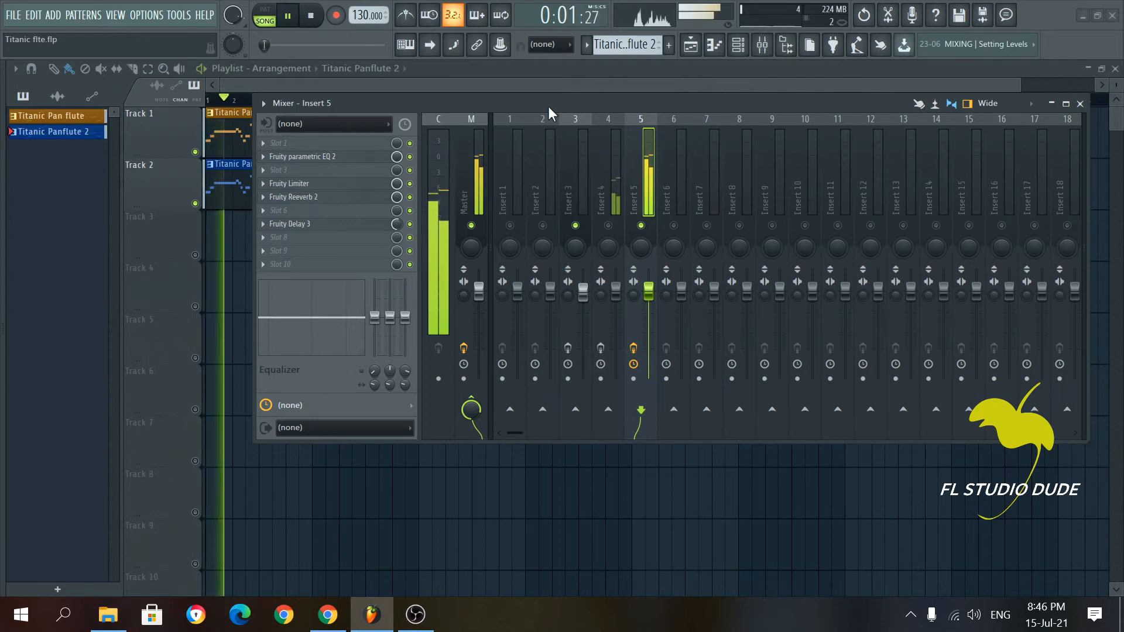
Step: Lower the slot mix level of Fruity Reeverb 2 on Insert 5 while listening, and stop the song
drag(608, 100, 576, 98)
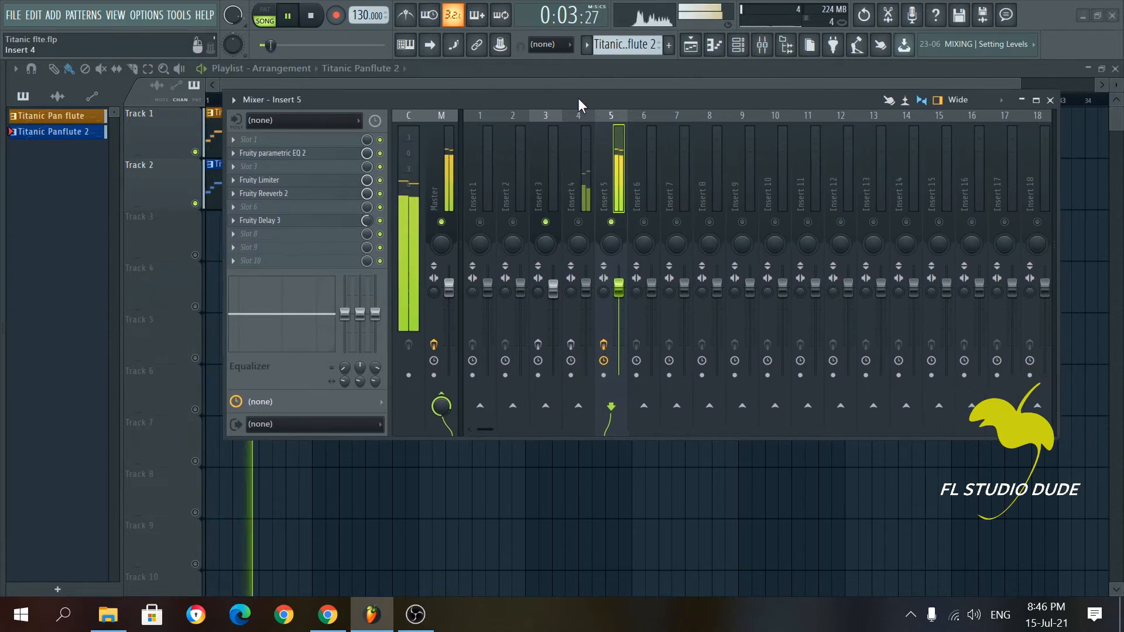
drag(366, 195, 365, 222)
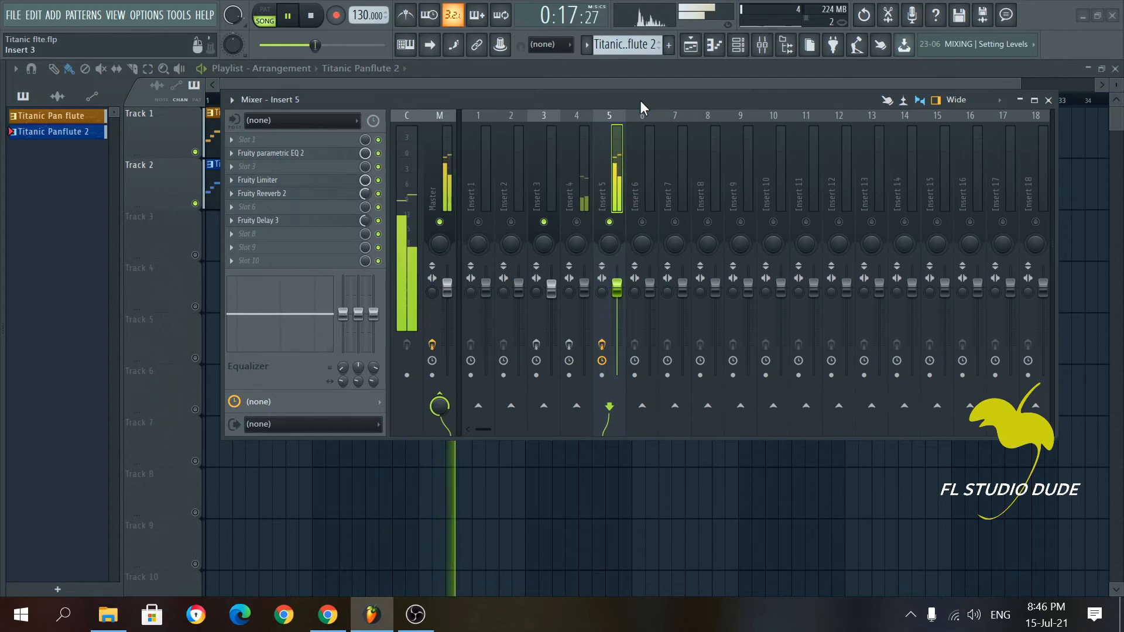
key(space)
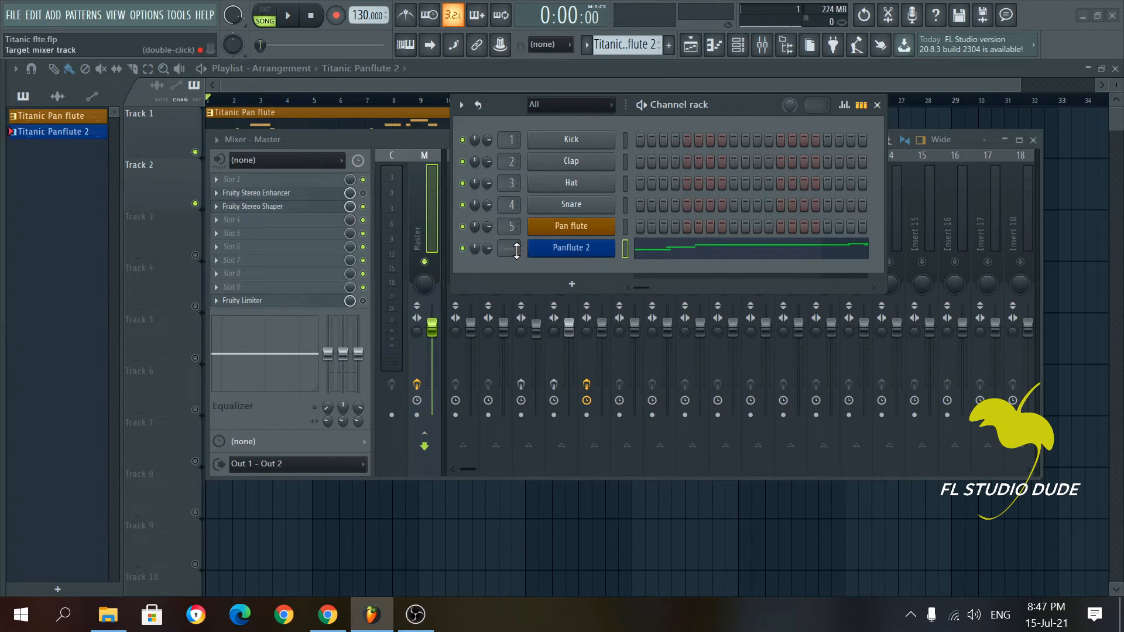
Step: Route the Panflute 2 channel to mixer track 6, close the channel rack and mute Insert 5 during playback
scroll(516, 250, up, 4)
scroll(518, 252, up, 2)
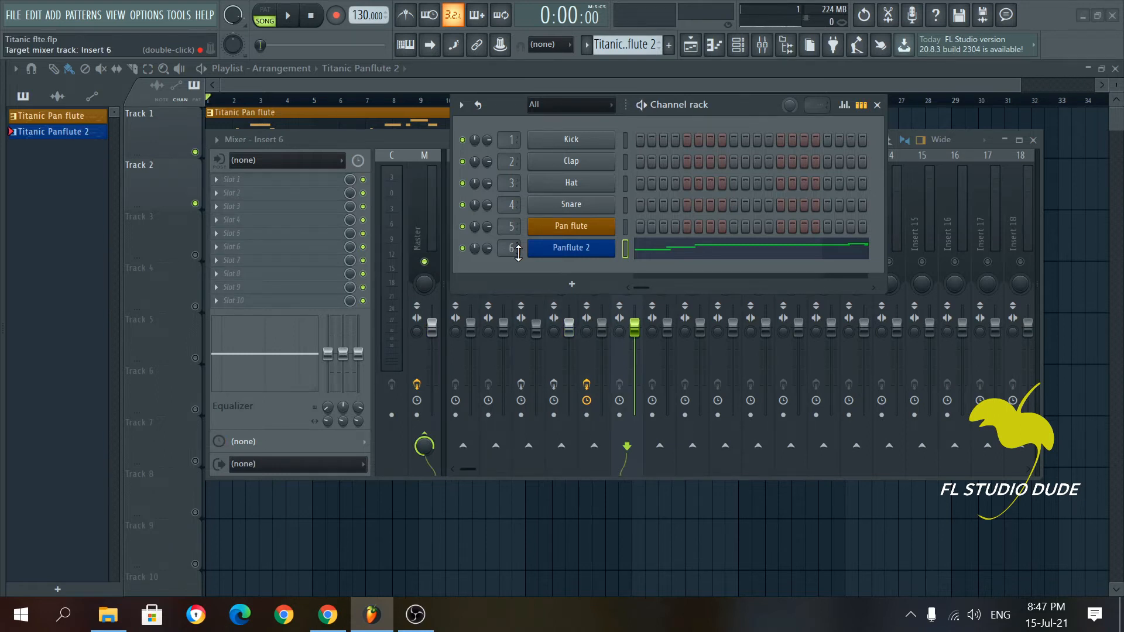
click(876, 105)
key(super)
key(Escape)
key(space)
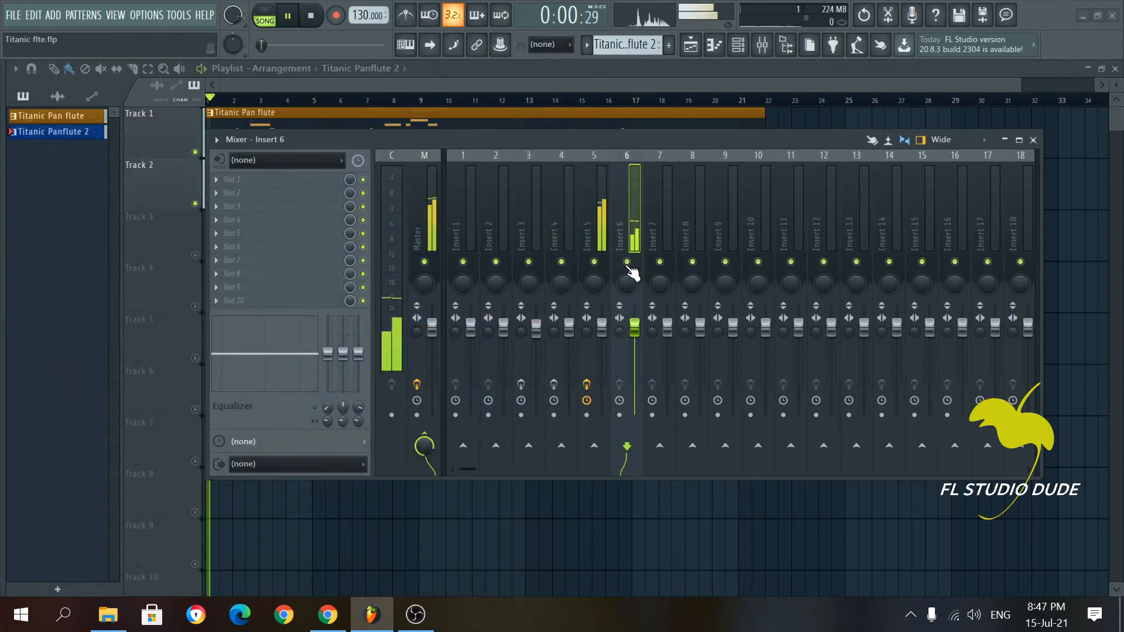
click(594, 261)
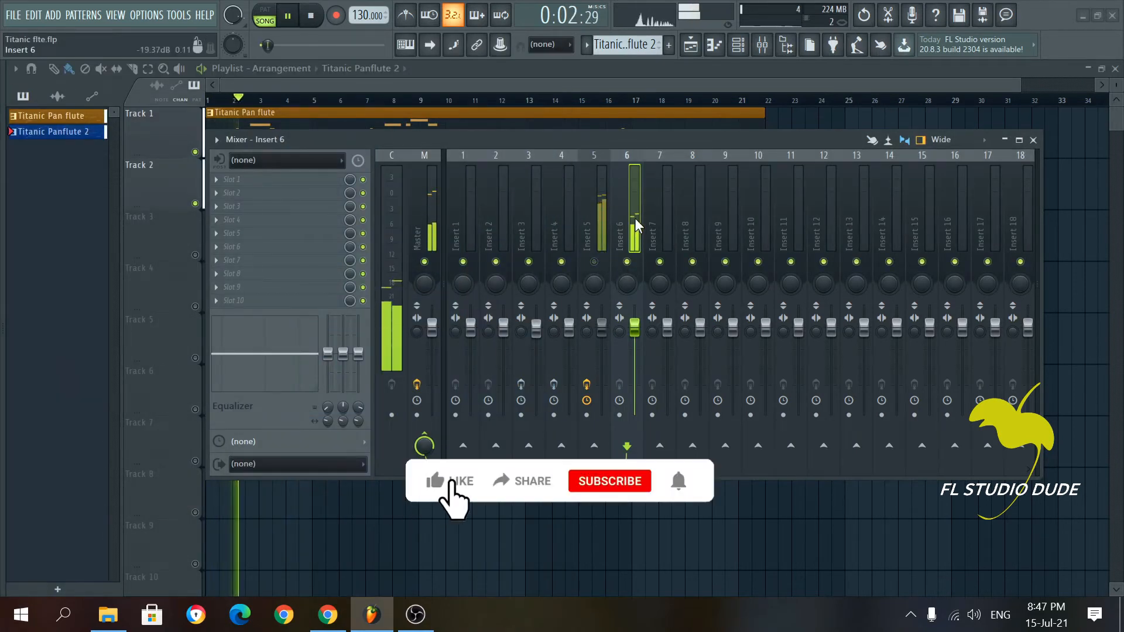
Step: Load Fruity Parametric EQ 2 into slot 2 of Insert 6, then reposition and enlarge its window
click(258, 193)
click(410, 407)
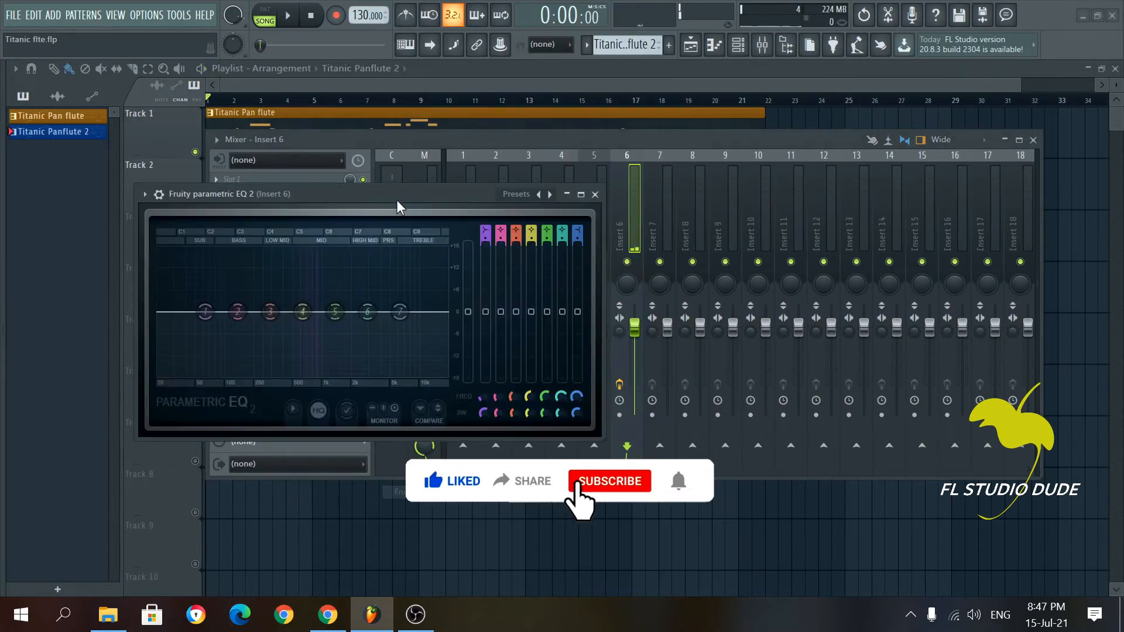
drag(400, 207, 519, 138)
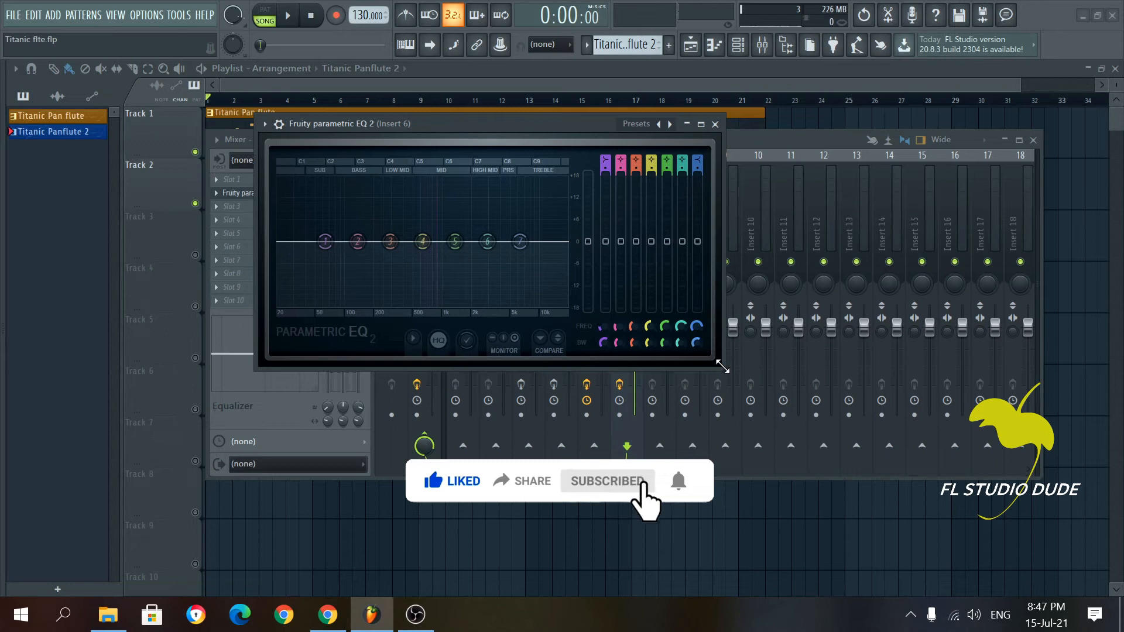
drag(722, 367, 969, 418)
Step: Sweep a narrow boost on EQ band 4 through the mids during playback, and turn it into a slight cut just above 500 Hz
key(space)
drag(554, 270, 552, 191)
scroll(553, 192, down, 3)
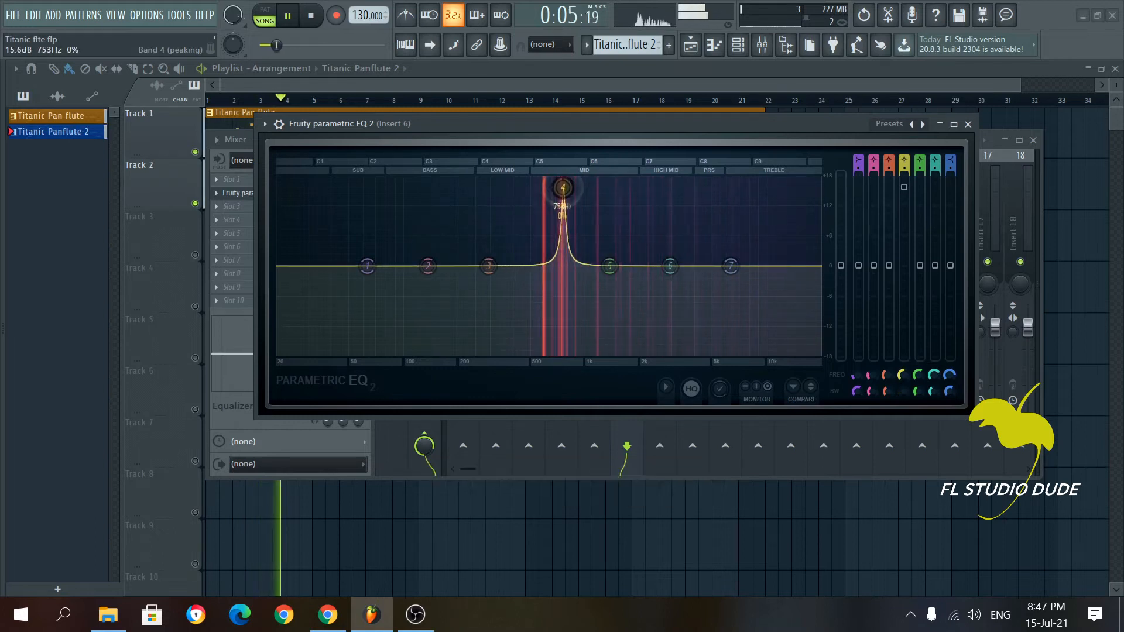
drag(530, 184, 518, 185)
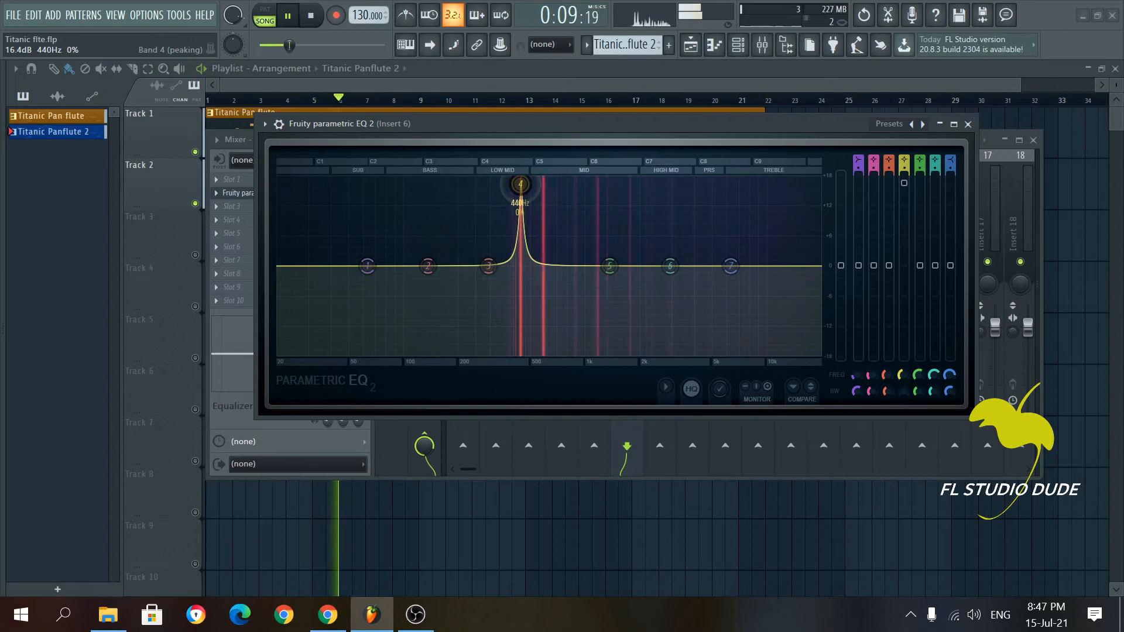
mouse_move(559, 187)
mouse_down()
mouse_move(543, 185)
mouse_move(581, 186)
mouse_move(551, 186)
mouse_up()
key(space)
drag(904, 186, 904, 232)
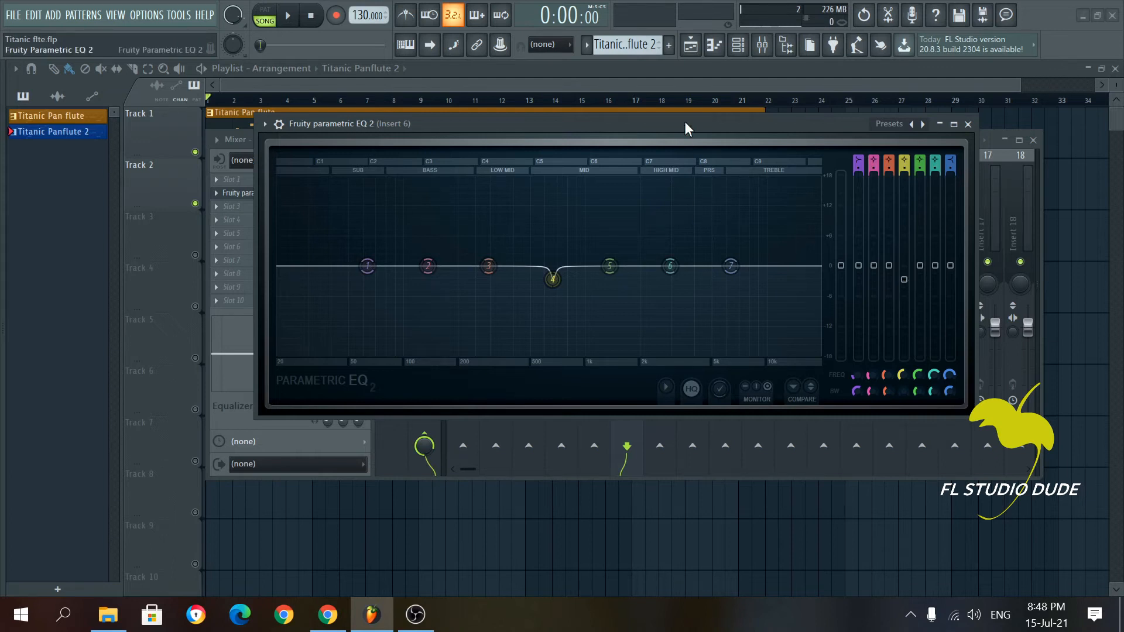
Step: Turn EQ band 1 on Insert 6 into a steep low cut just below 100 Hz while listening, and restart playback
drag(685, 123, 666, 109)
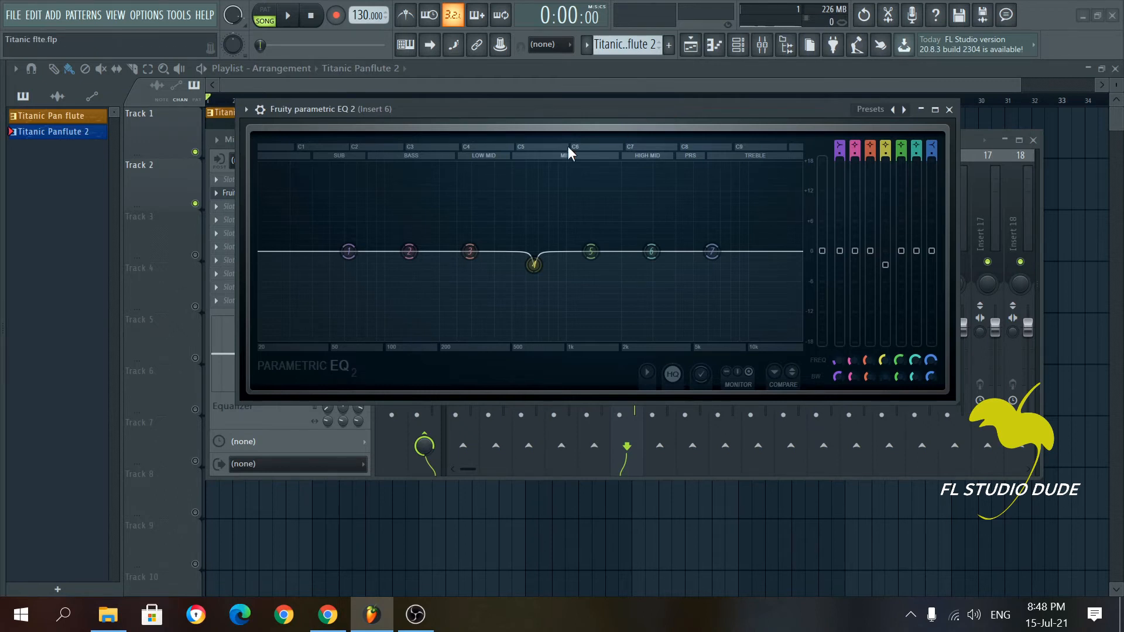
key(space)
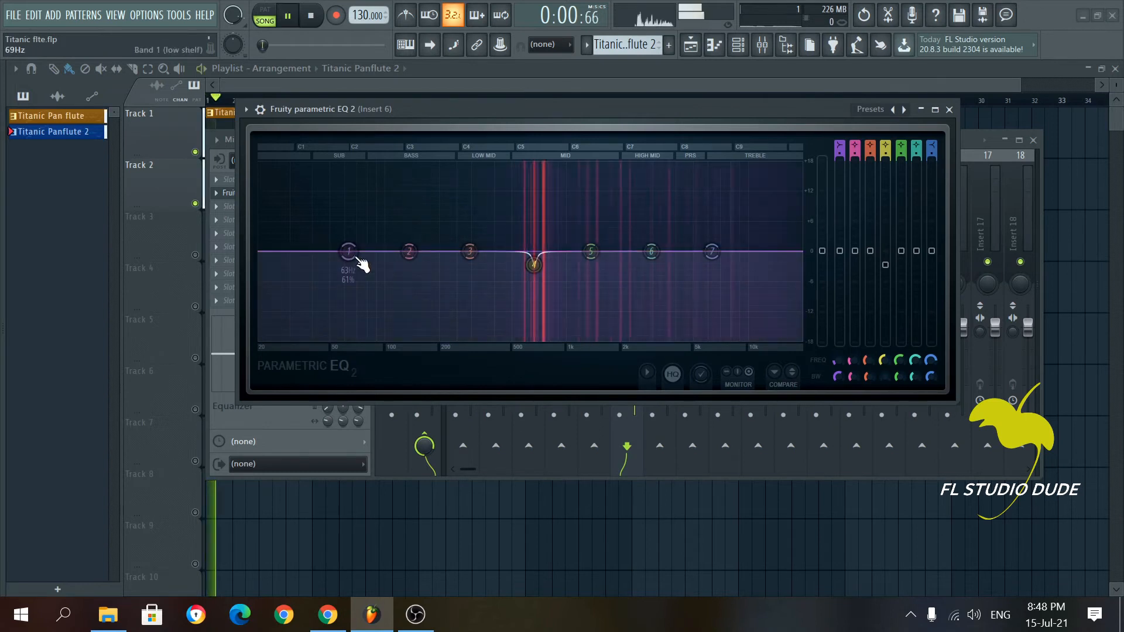
drag(348, 252, 357, 279)
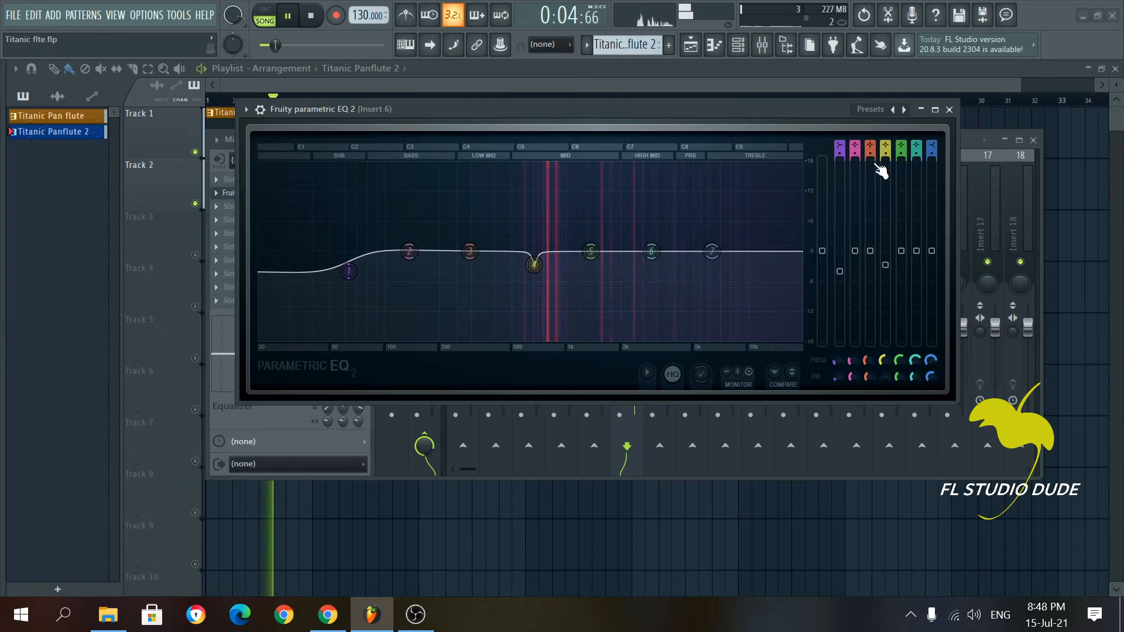
drag(349, 271, 382, 329)
scroll(379, 327, up, 5)
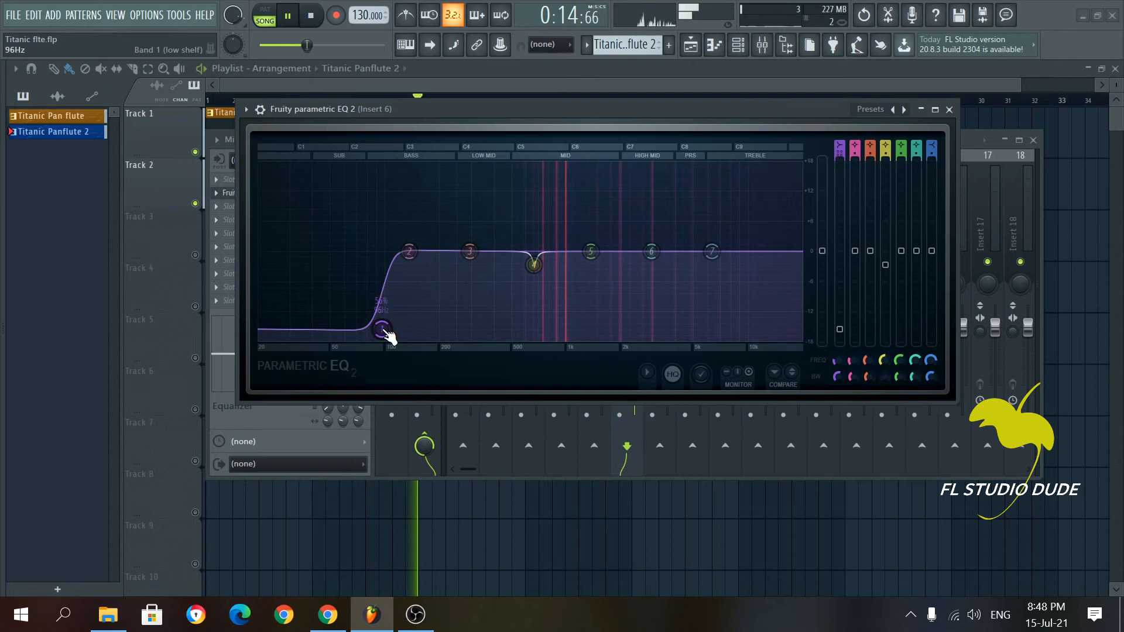
scroll(577, 208, down, 8)
key(space)
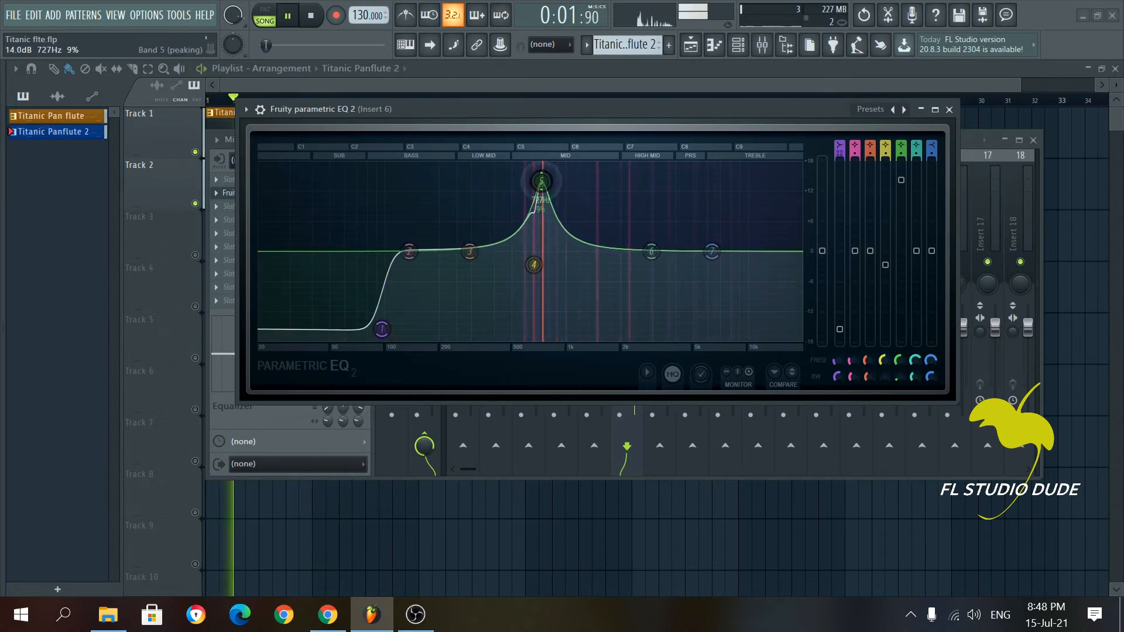
Step: Sweep a narrow boost on EQ band 5 through the mids during playback, and turn it into a slight cut near 877 Hz
scroll(544, 182, down, 3)
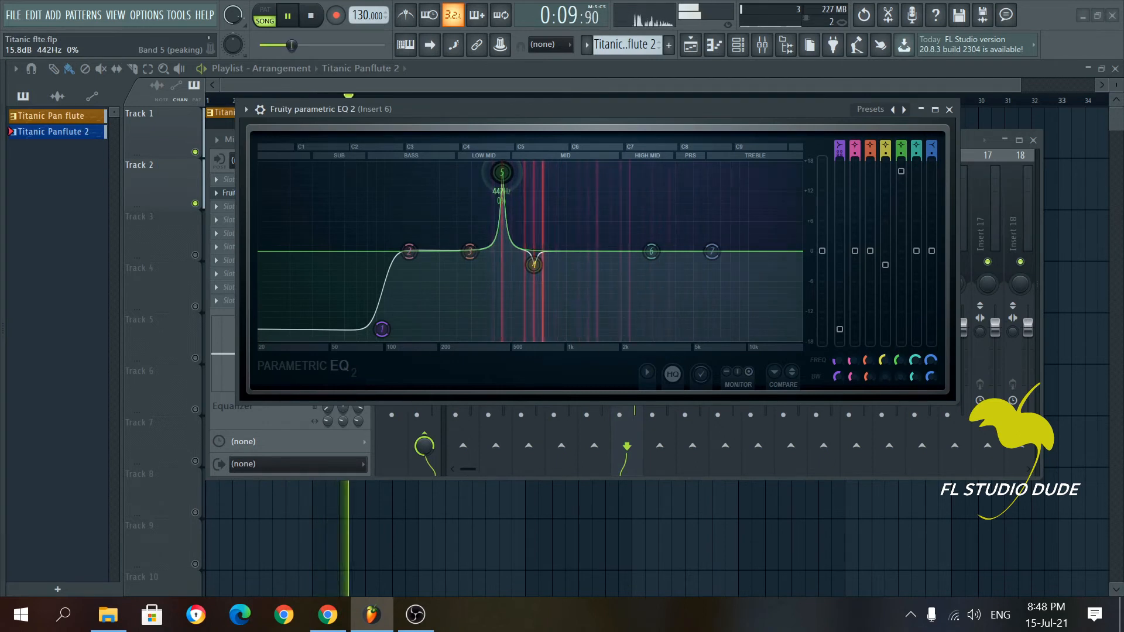
drag(502, 172, 557, 175)
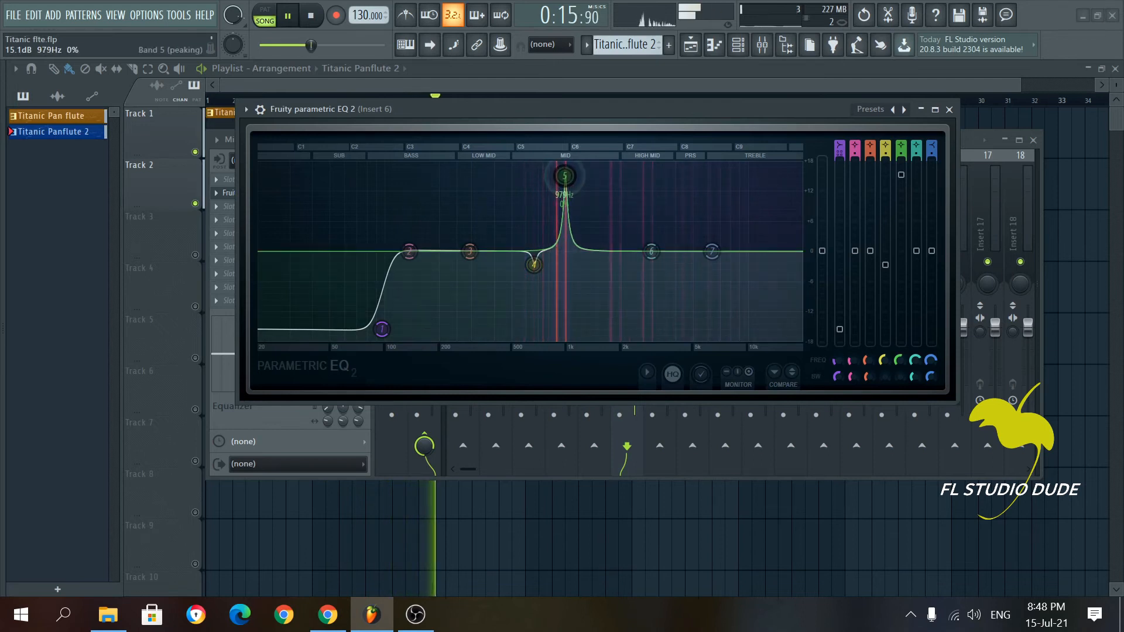
drag(558, 175, 557, 176)
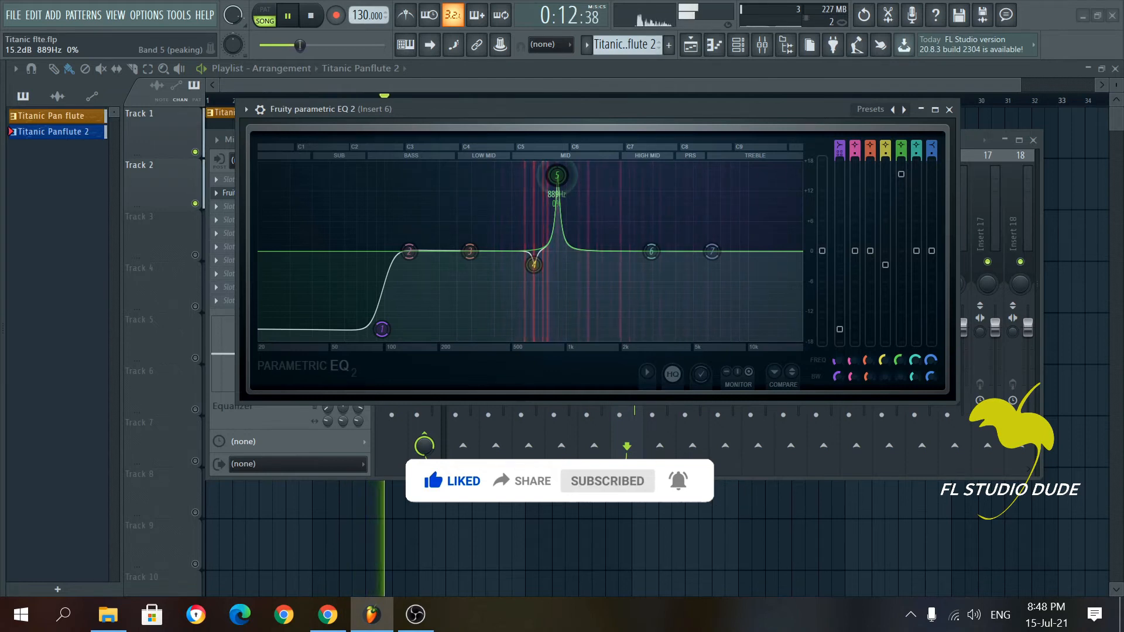
key(space)
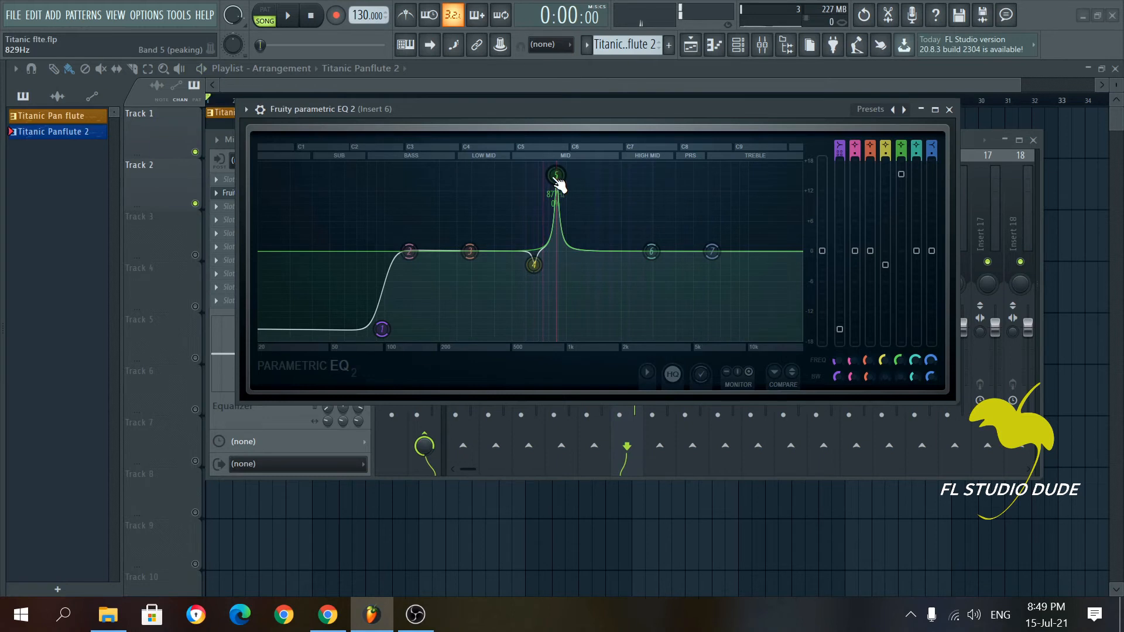
drag(556, 175, 557, 212)
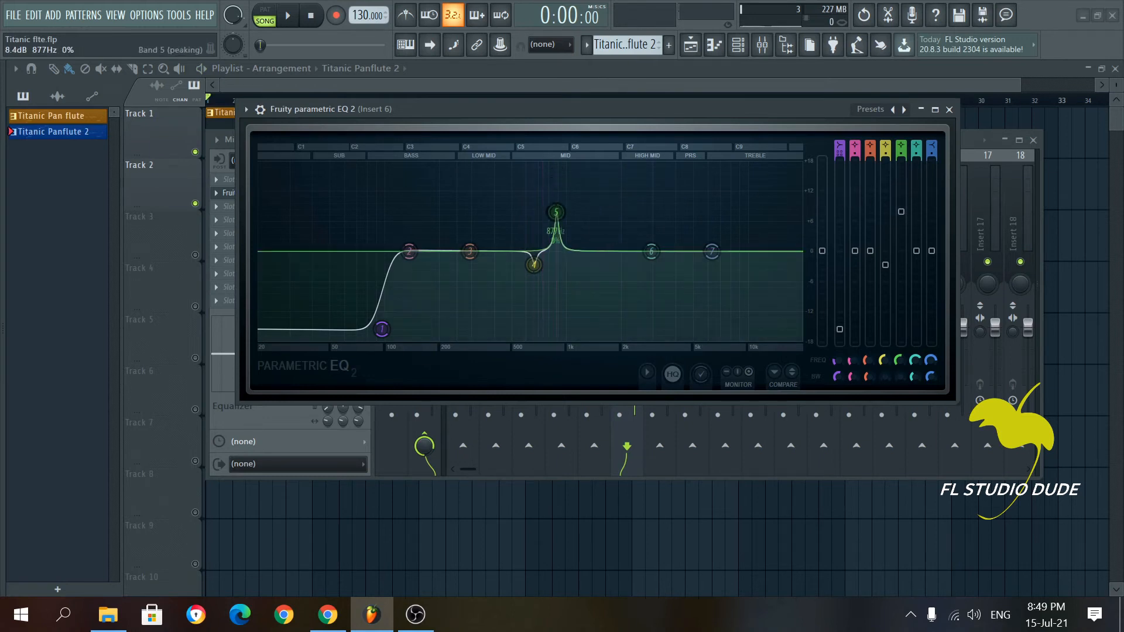
key(space)
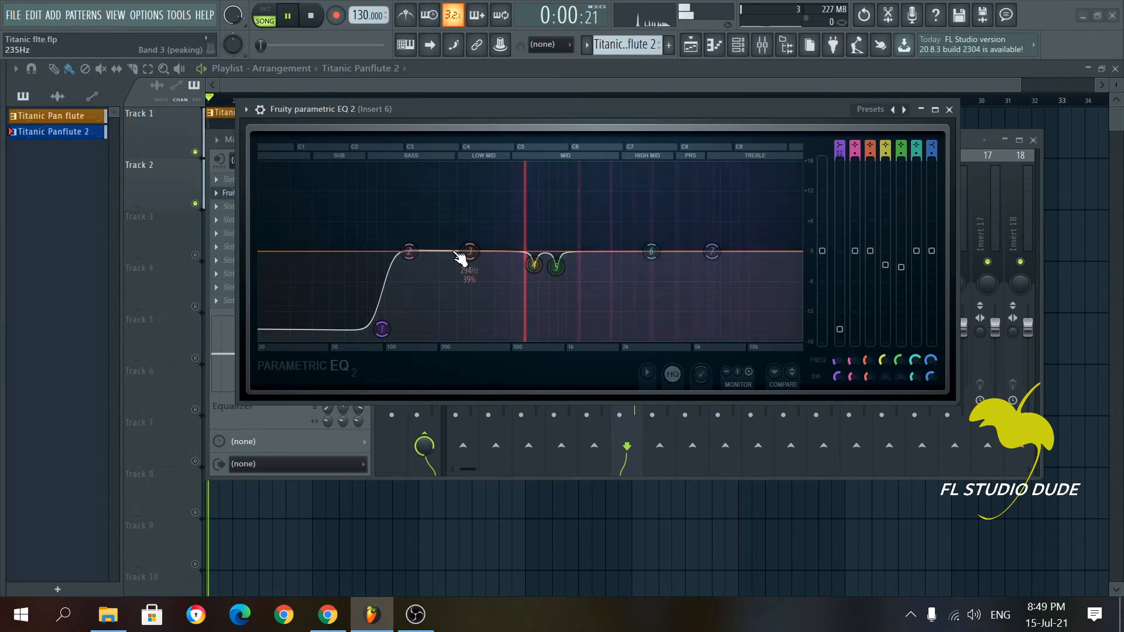
Step: Try a narrow boost on EQ band 3 in the low mids during playback, and reset the band
drag(470, 252, 475, 179)
scroll(472, 193, down, 5)
right_click(474, 179)
click(492, 202)
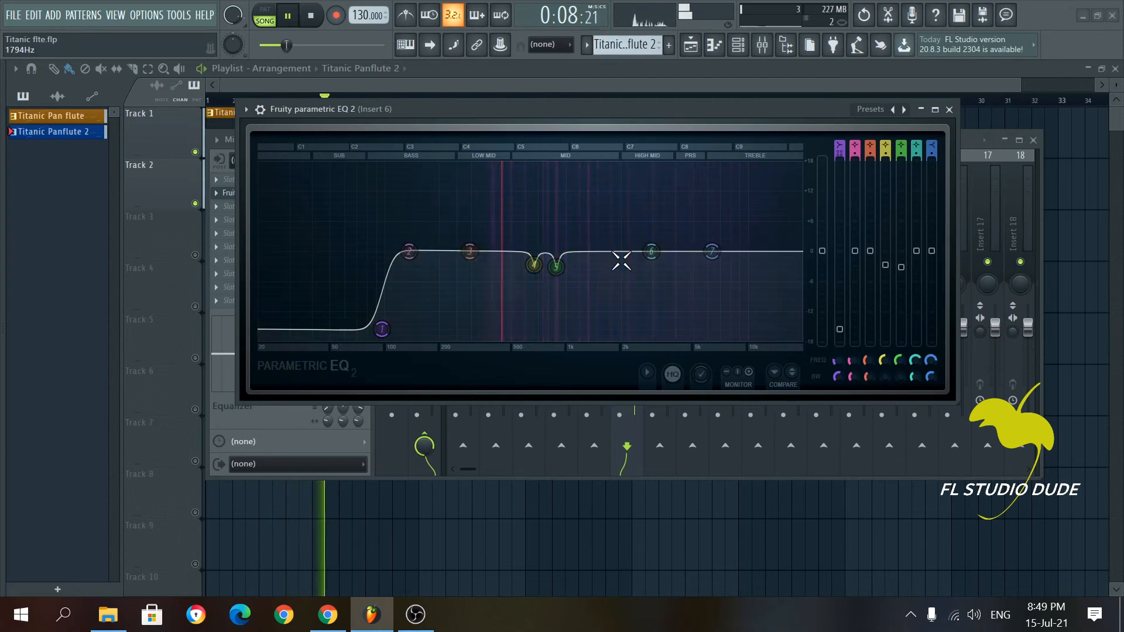
Step: Add a gentle wide boost on EQ band 6 at about 2.5 kHz, close the EQ and stop the song
drag(651, 251, 638, 239)
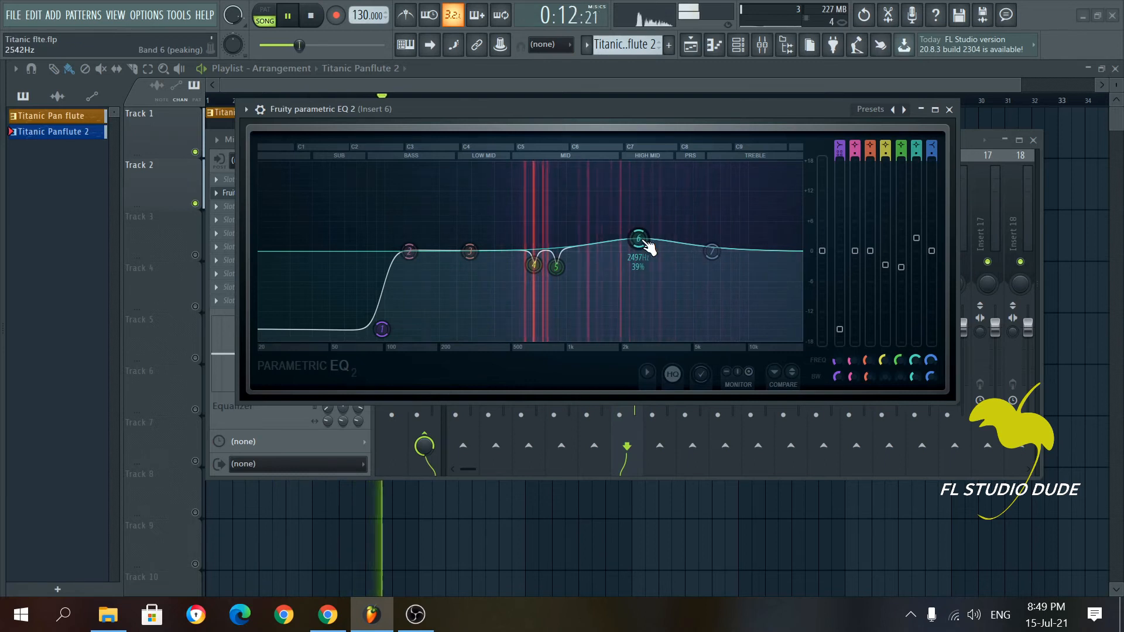
click(949, 109)
key(space)
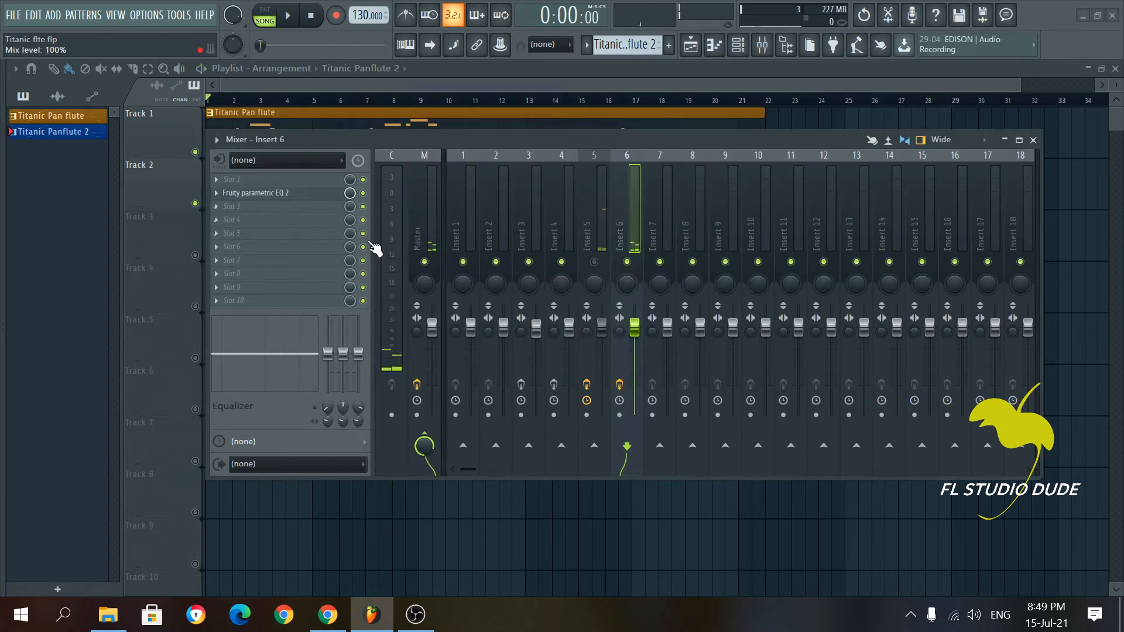
Step: Compare Insert 6 with its effects bypassed and enabled during playback, and stop the song
click(619, 385)
key(space)
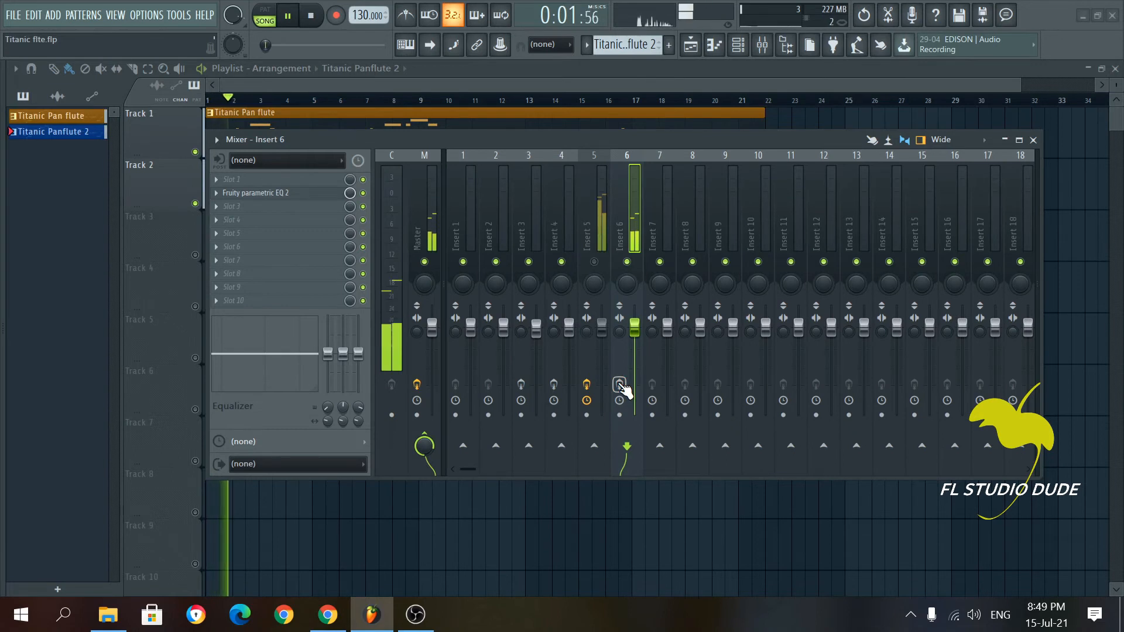
click(619, 385)
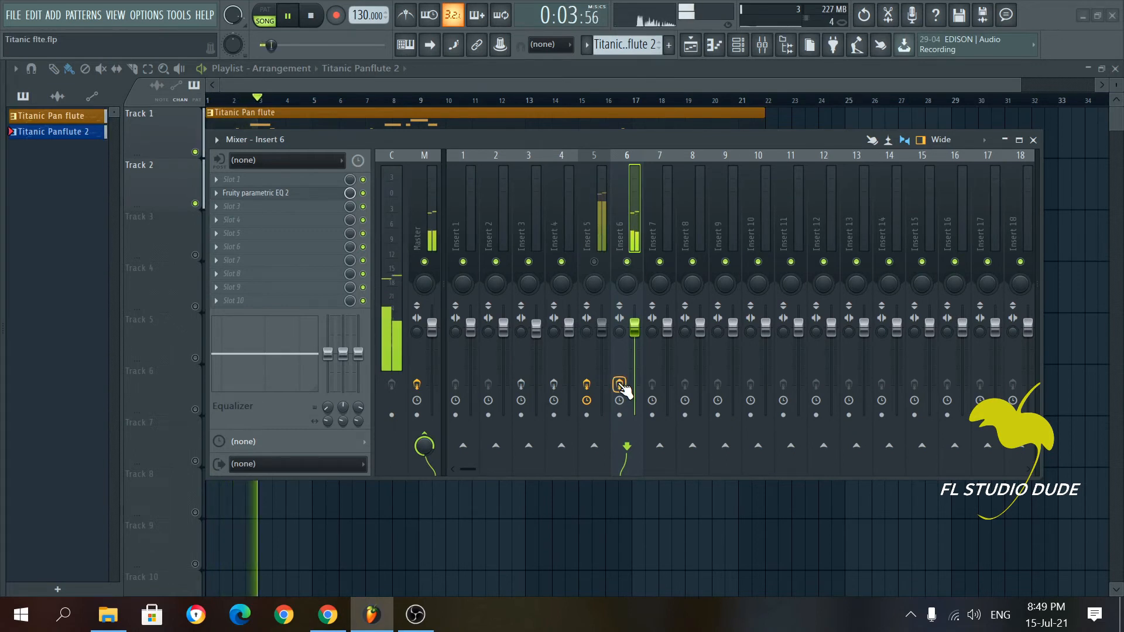
key(space)
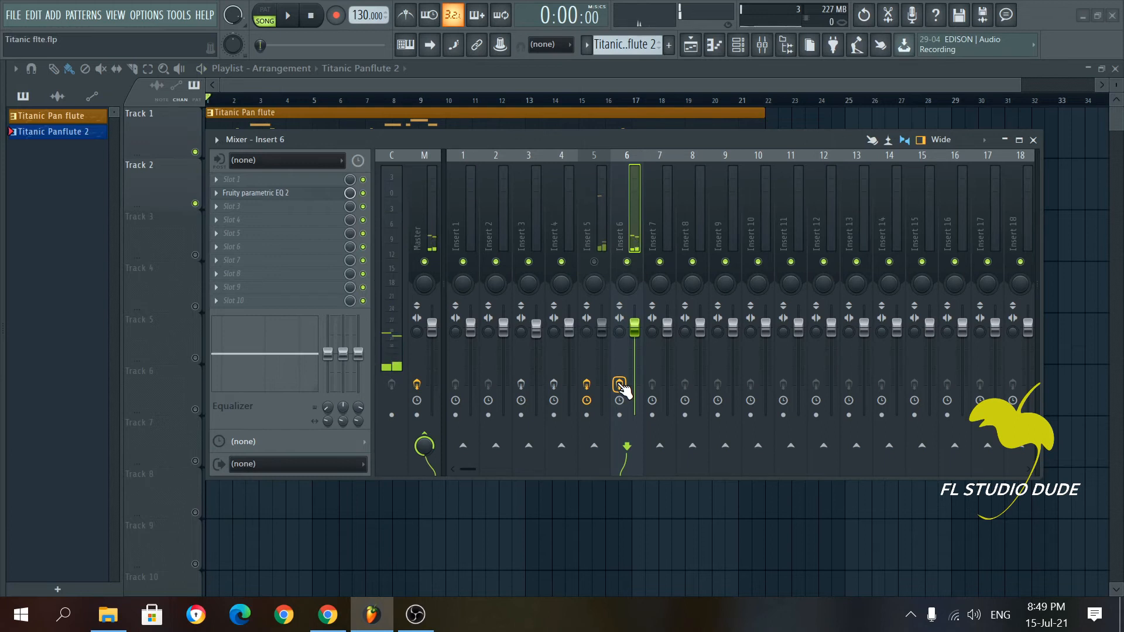
Step: Move the mixer window up and load Fruity Limiter into slot 4 of Insert 6, closing the plugin window
drag(658, 134, 665, 101)
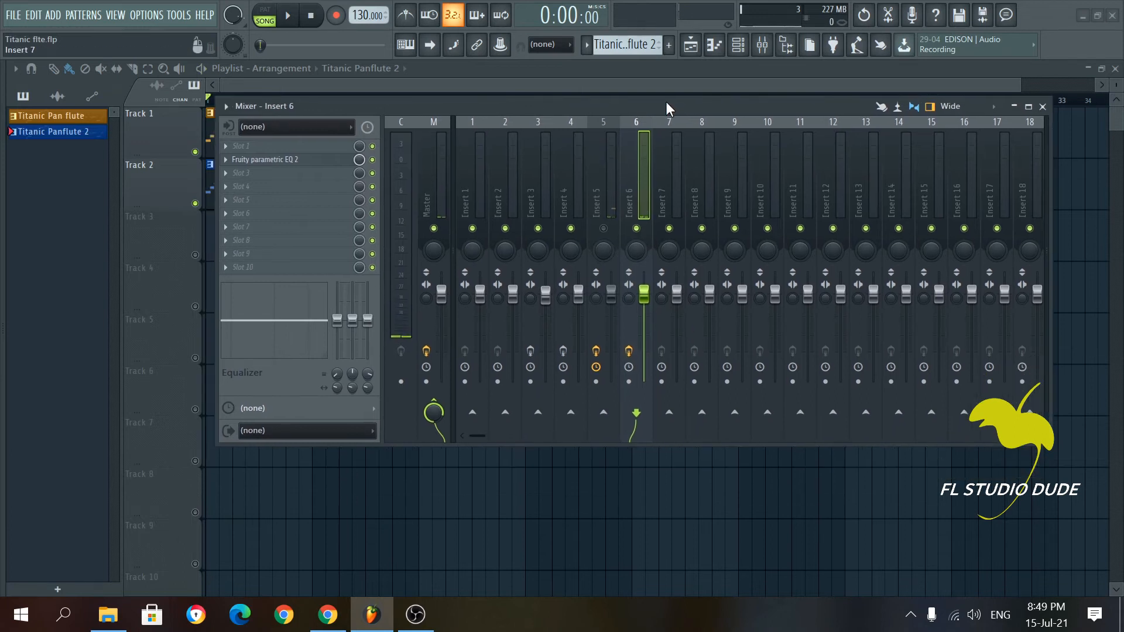
click(240, 186)
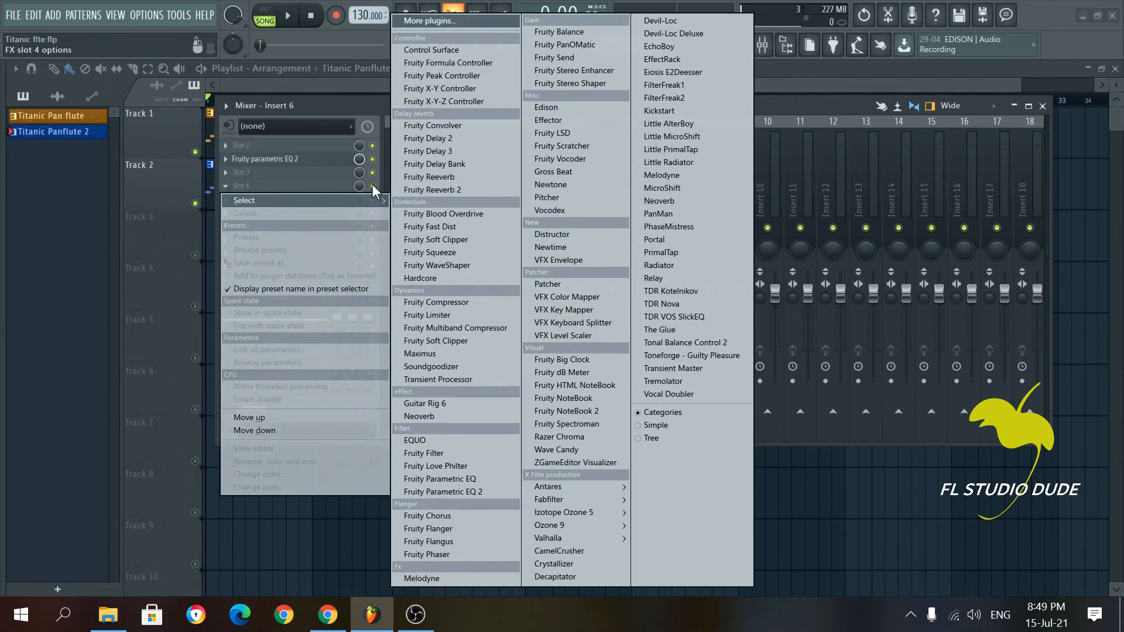
click(440, 318)
drag(326, 88, 510, 106)
click(661, 98)
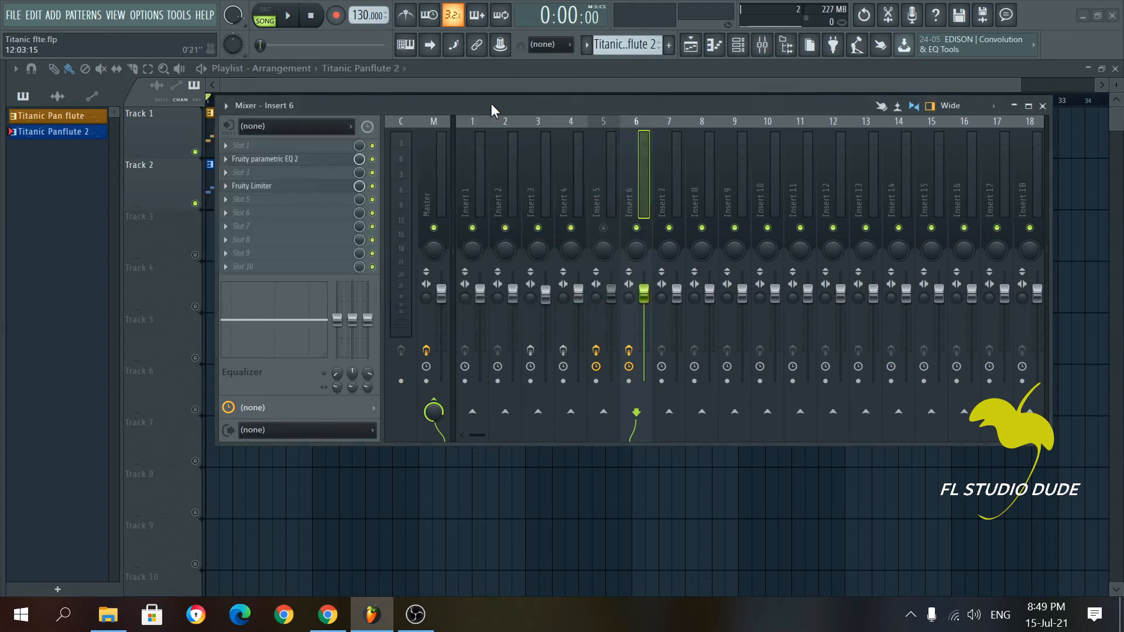
Step: Check the effects chain on Insert 5, return to Insert 6, and open its Fruity Limiter in compressor mode
click(431, 132)
click(606, 135)
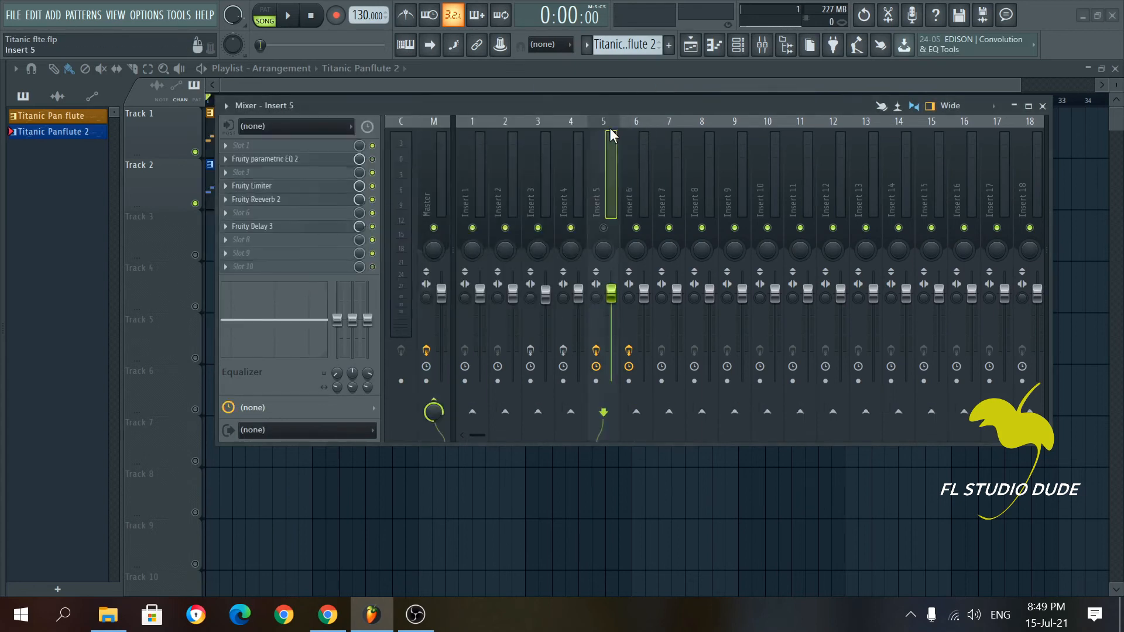
click(646, 133)
key(space)
key(space)
click(289, 186)
click(336, 315)
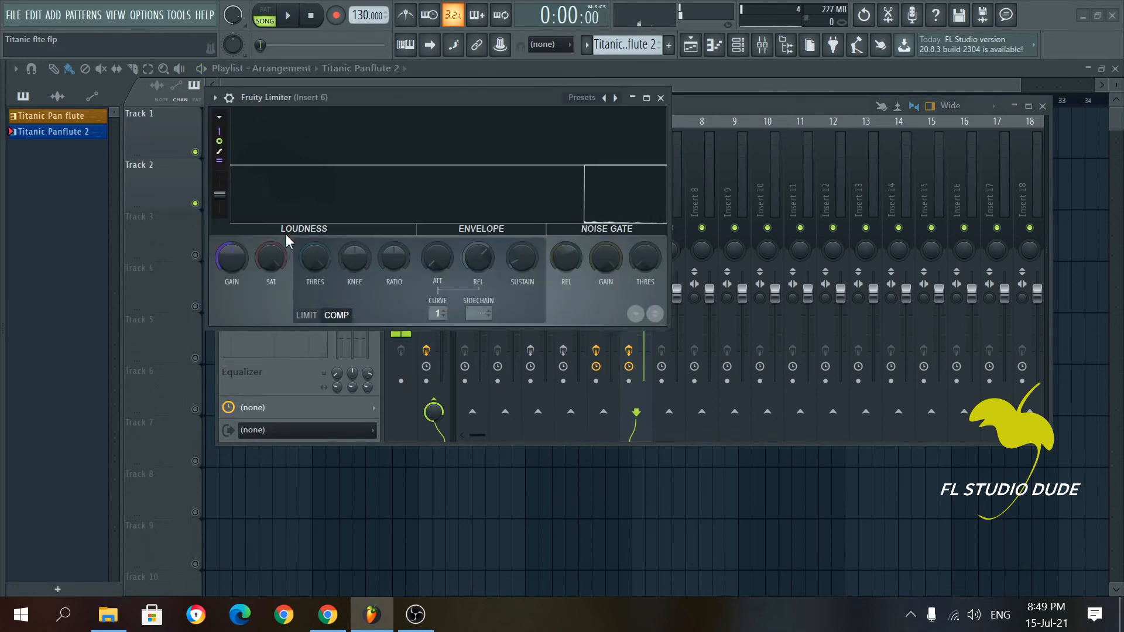
Step: Lower the compressor threshold on Insert 6, adjust the knee slightly and raise the ratio to about 2.7:1 during playback
drag(315, 257, 315, 281)
key(space)
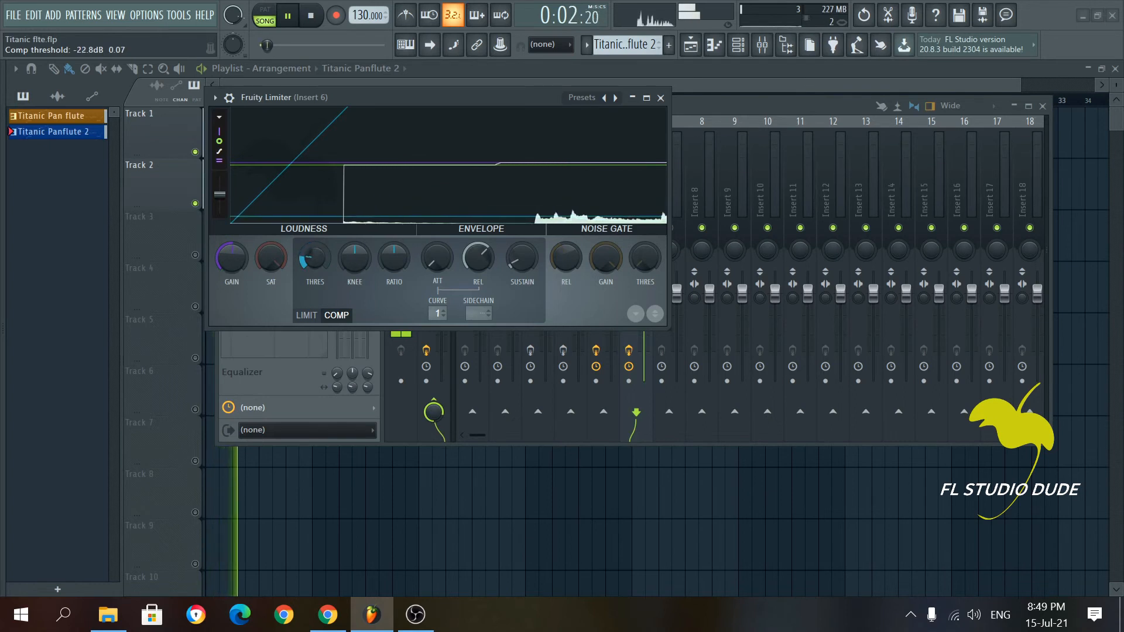
drag(394, 258, 394, 234)
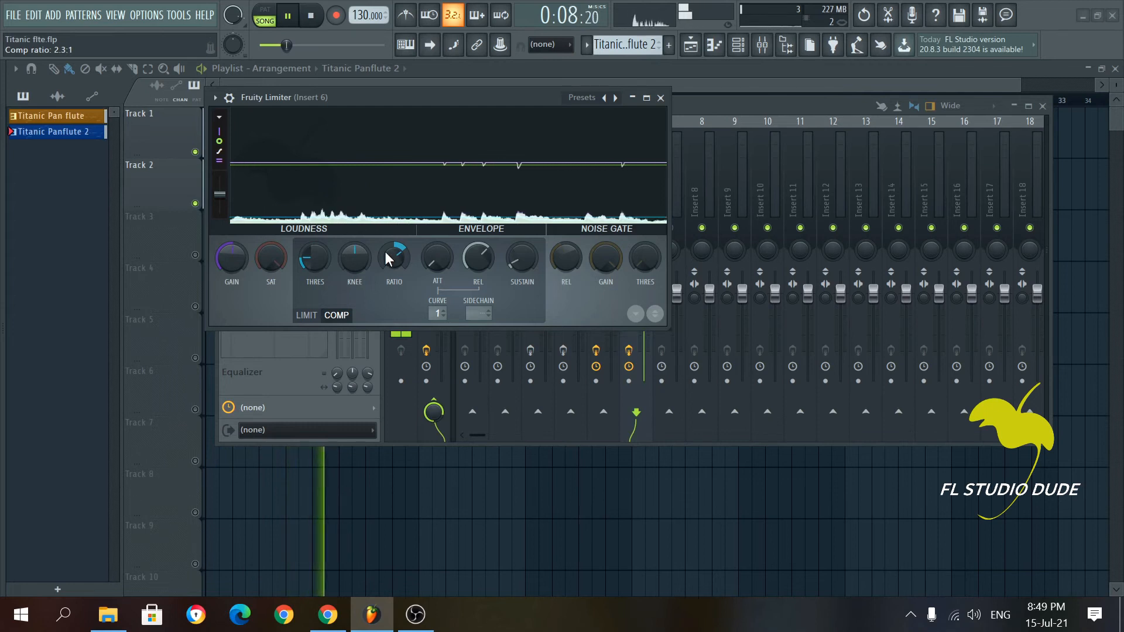
drag(355, 258, 315, 261)
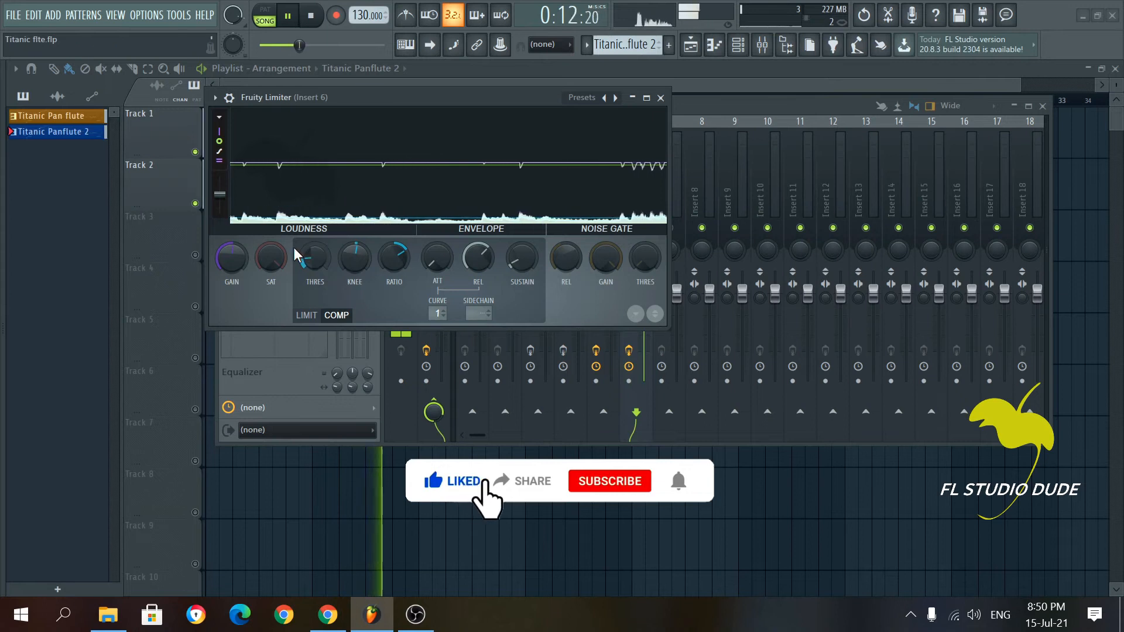
drag(394, 258, 394, 253)
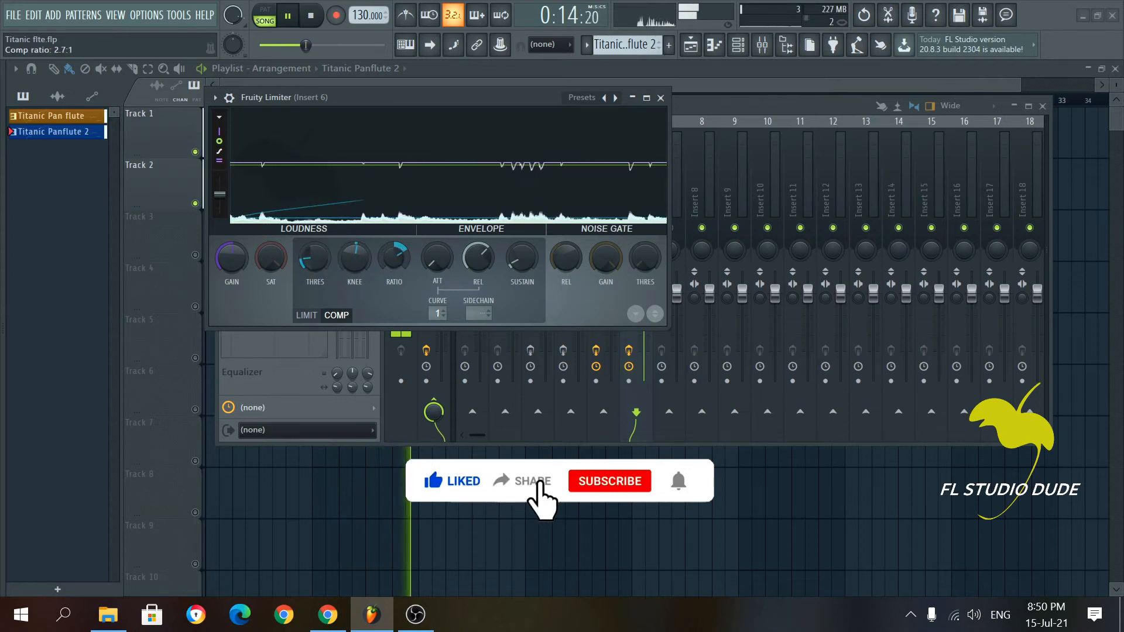
Step: Raise the Fruity Limiter gain on Insert 6 to about 5.2 dB, replaying the song from the start
drag(232, 258, 230, 258)
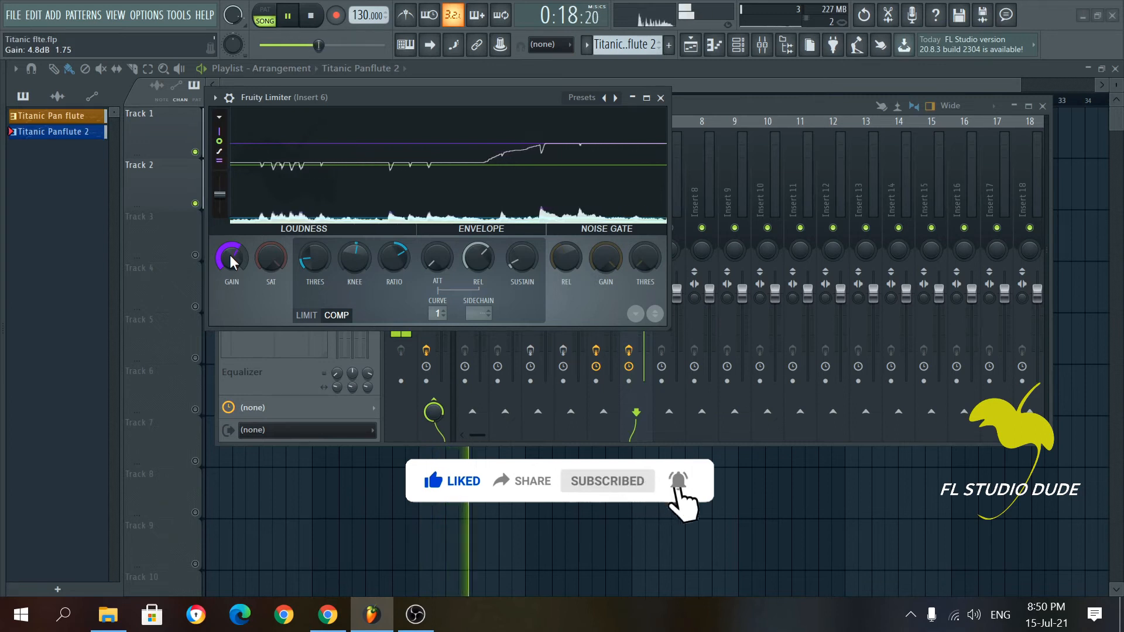
key(space)
key(space)
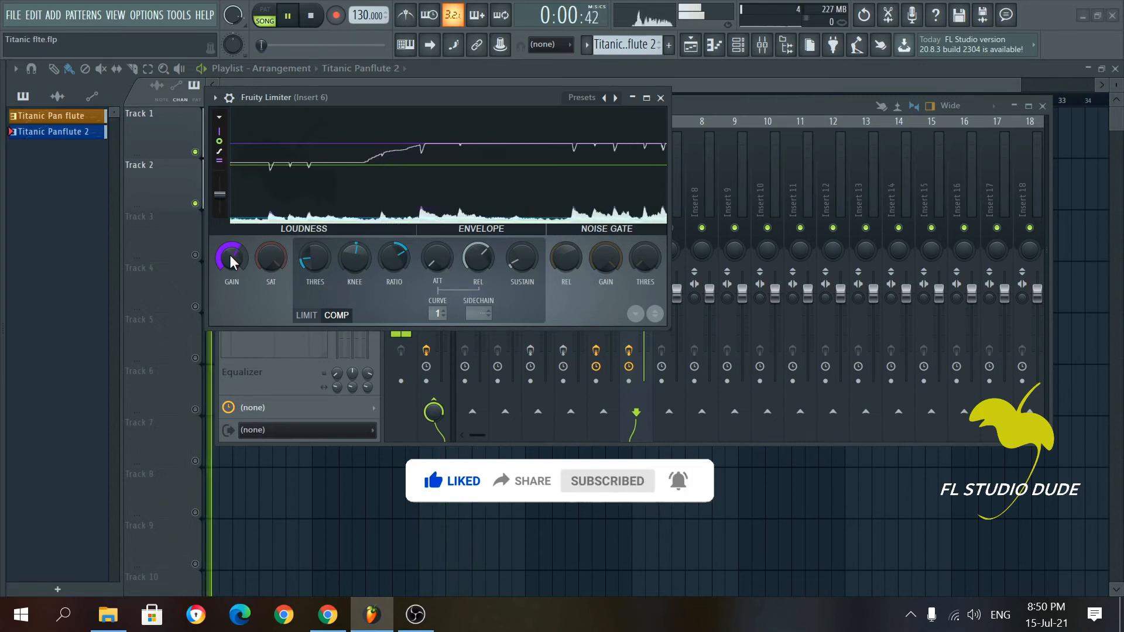
drag(232, 254, 232, 251)
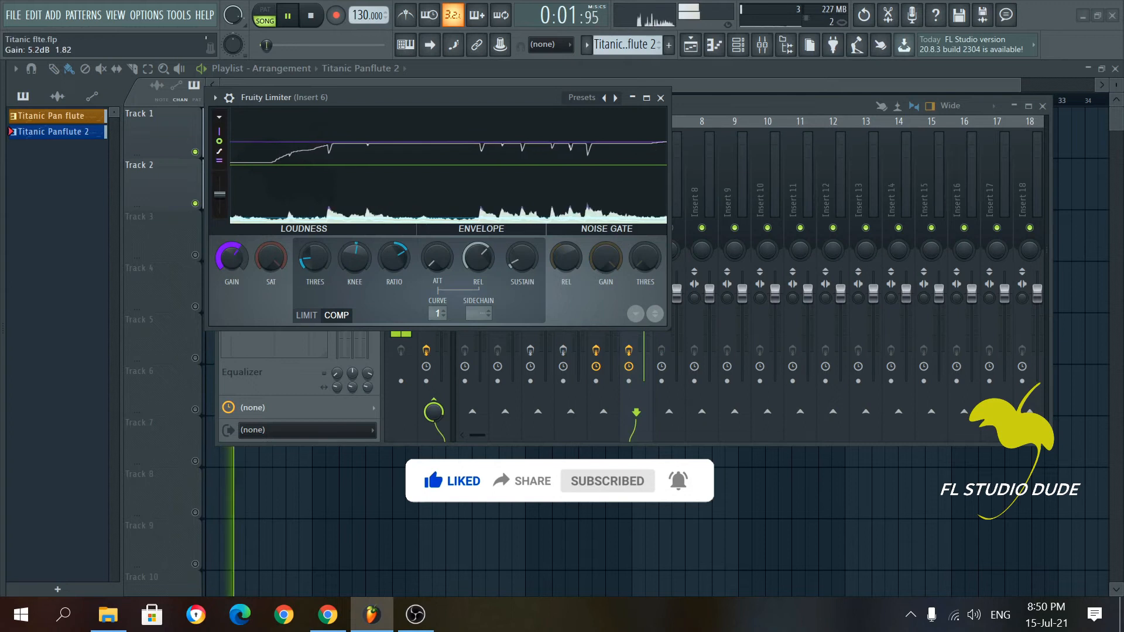
Step: Fine-tune the compressor's ratio and threshold on Insert 6 while listening, close Fruity Limiter and stop the song
click(357, 252)
click(392, 255)
drag(394, 256, 394, 247)
drag(315, 256, 304, 258)
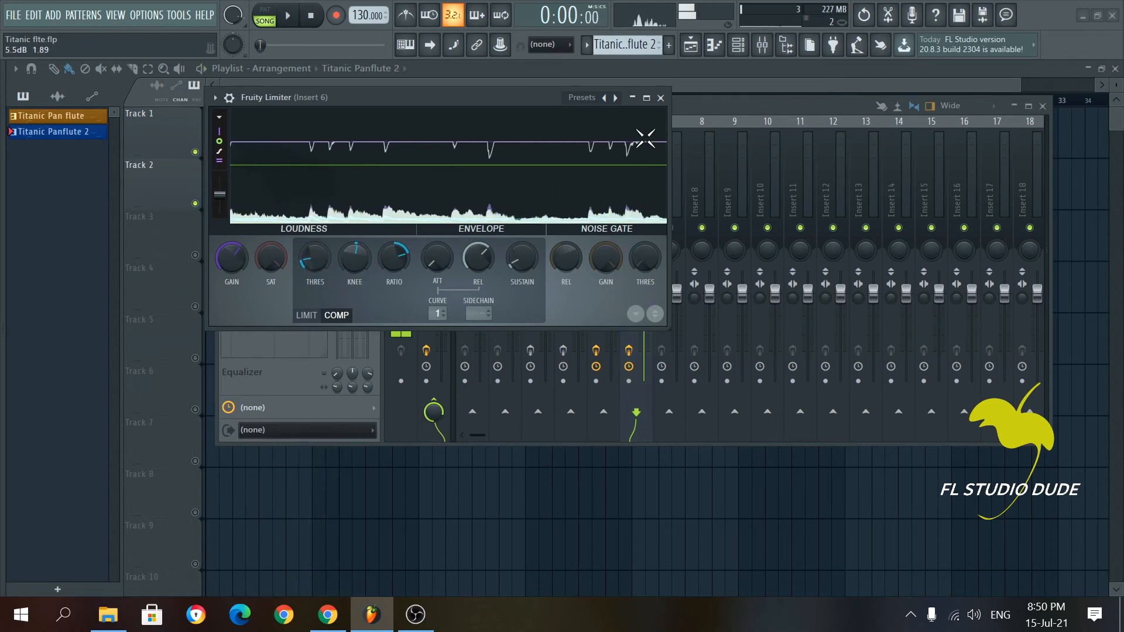
click(660, 98)
key(space)
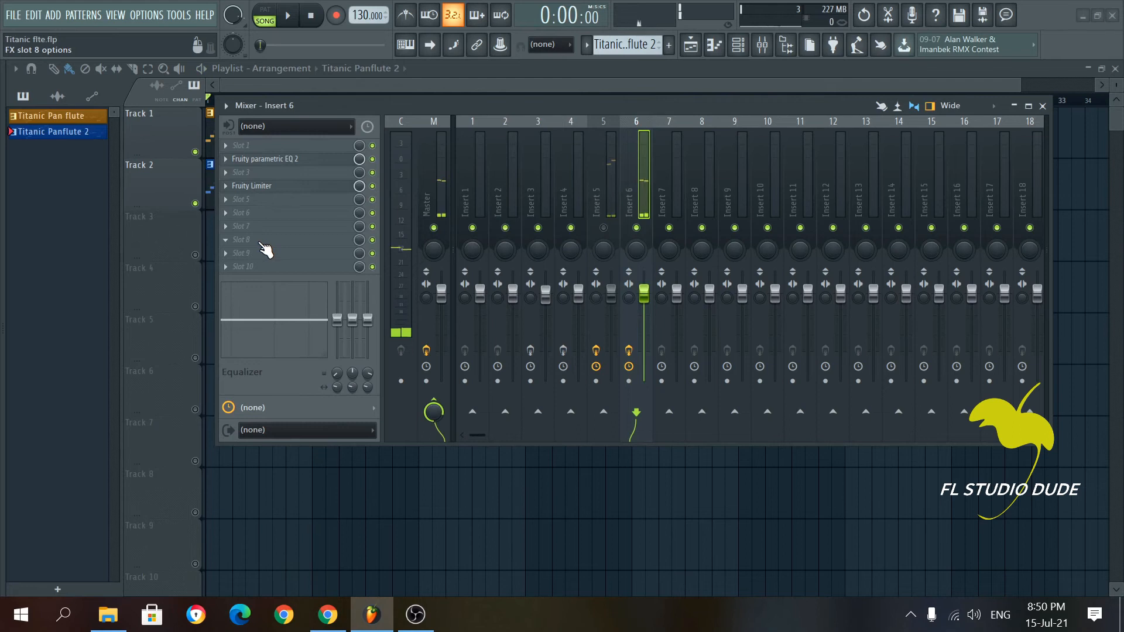
Step: Load Fruity Delay 3 into slot 5 of Insert 6, reposition its window and apply the Ping pong preset
click(242, 215)
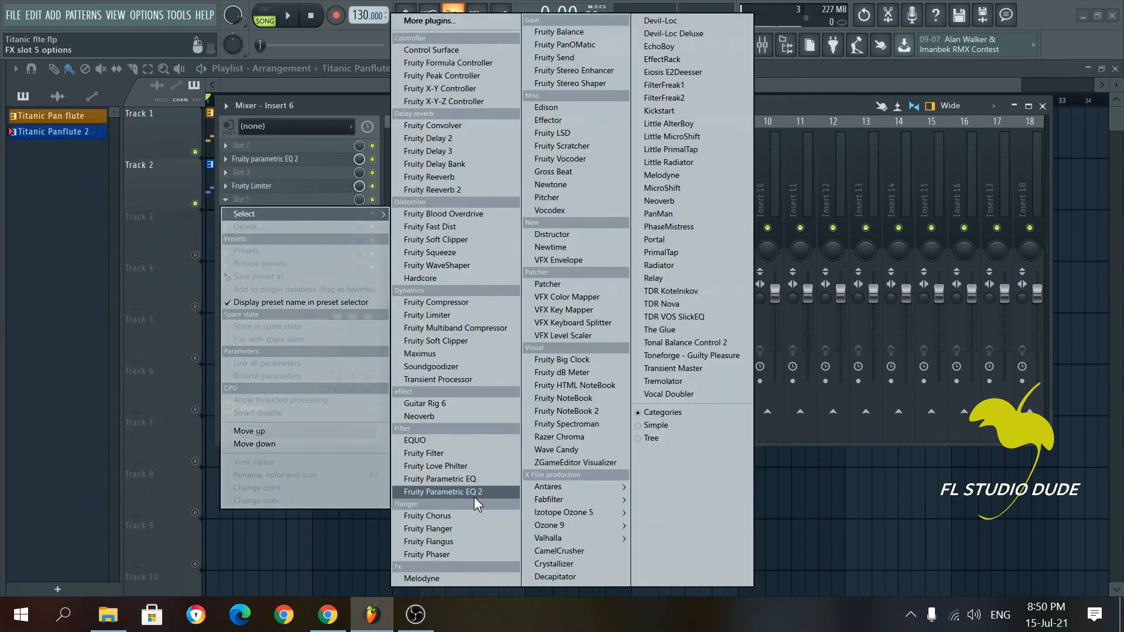
click(444, 152)
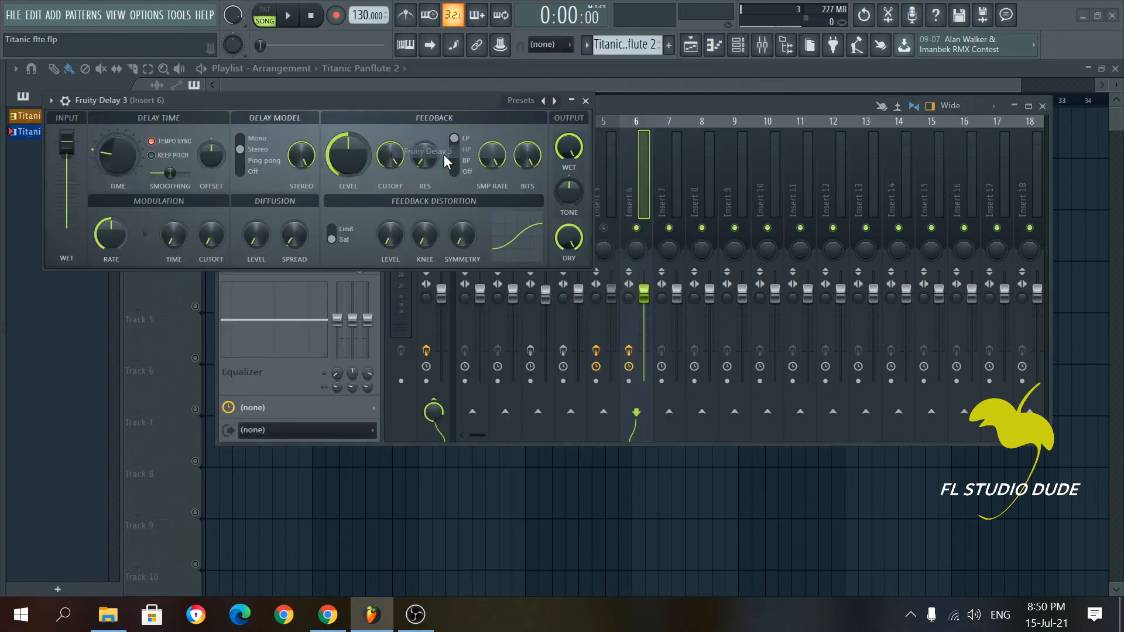
drag(349, 97, 431, 105)
right_click(637, 107)
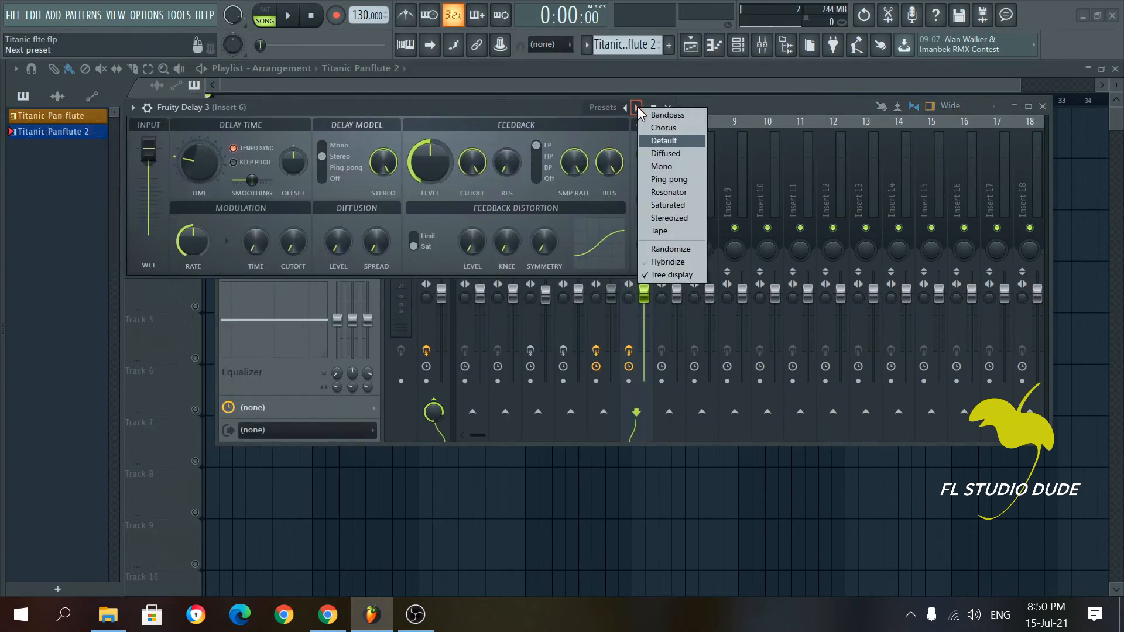
click(648, 179)
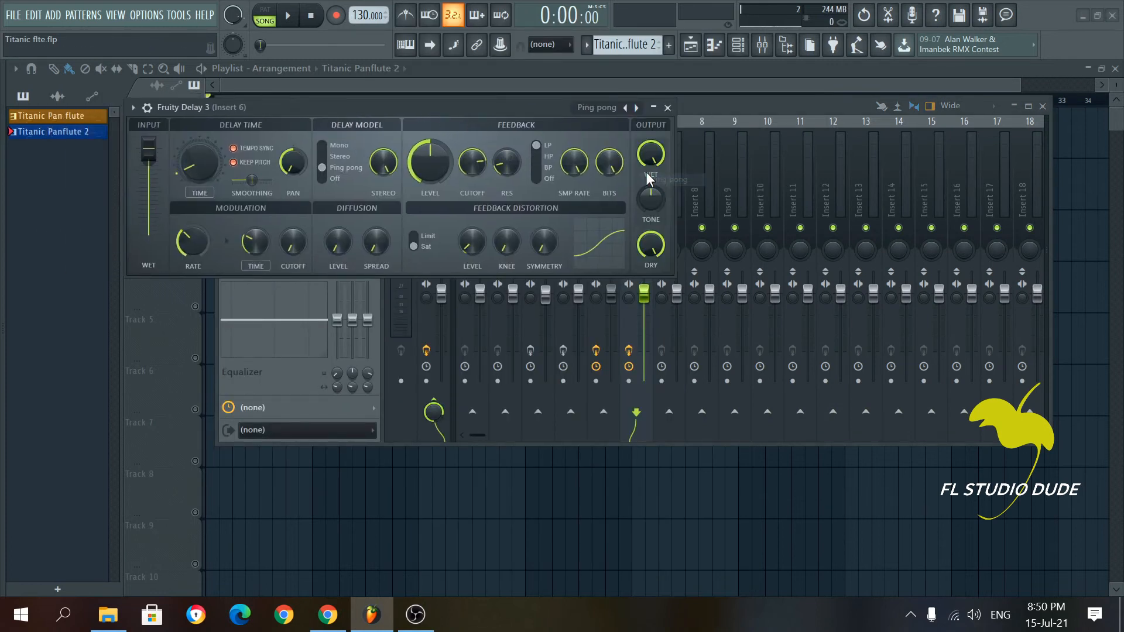
Step: Close Fruity Delay 3 and set its mix level on Insert 6 to about 54% during playback
click(667, 107)
key(space)
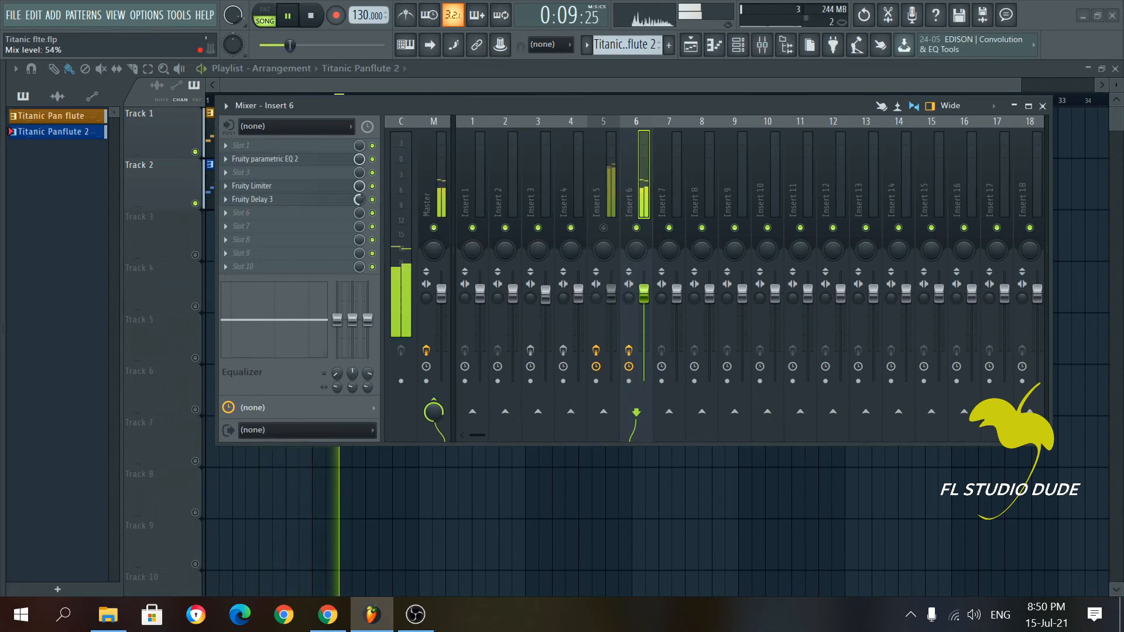
key(space)
Step: Load Fruity Reeverb 2 into slot 6 of Insert 6 and apply the Cathedral preset
click(248, 212)
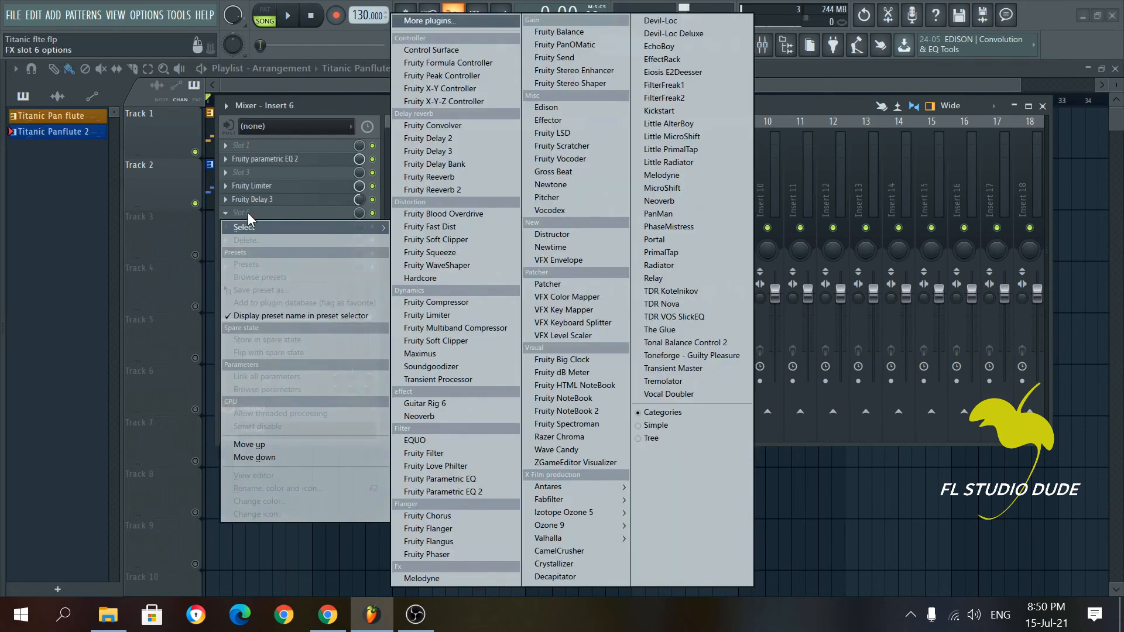
click(448, 191)
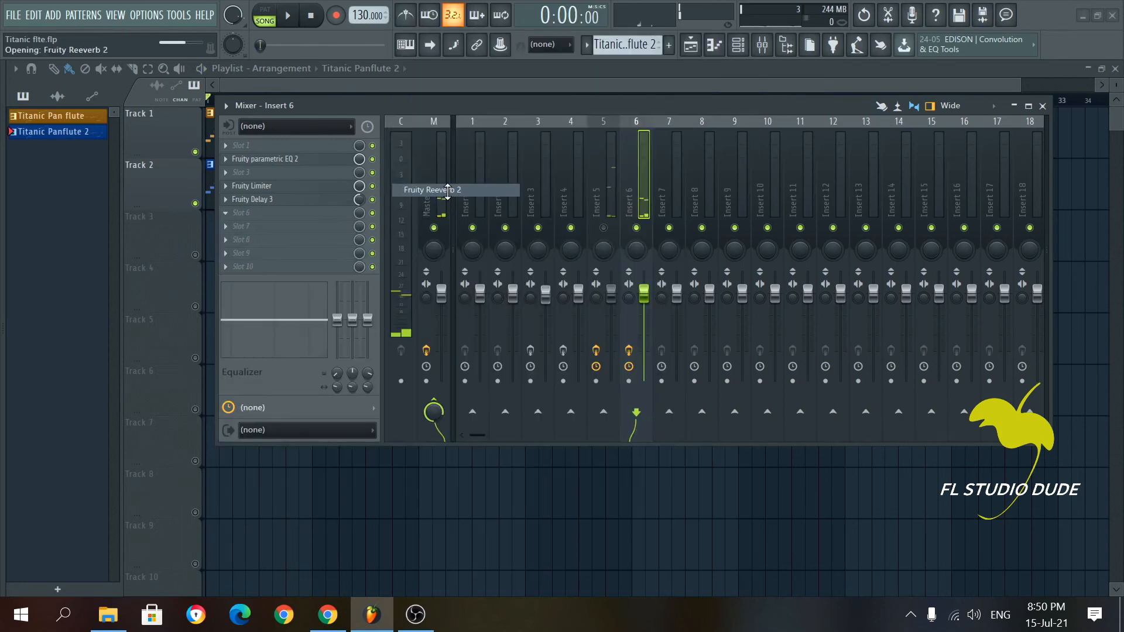
right_click(414, 121)
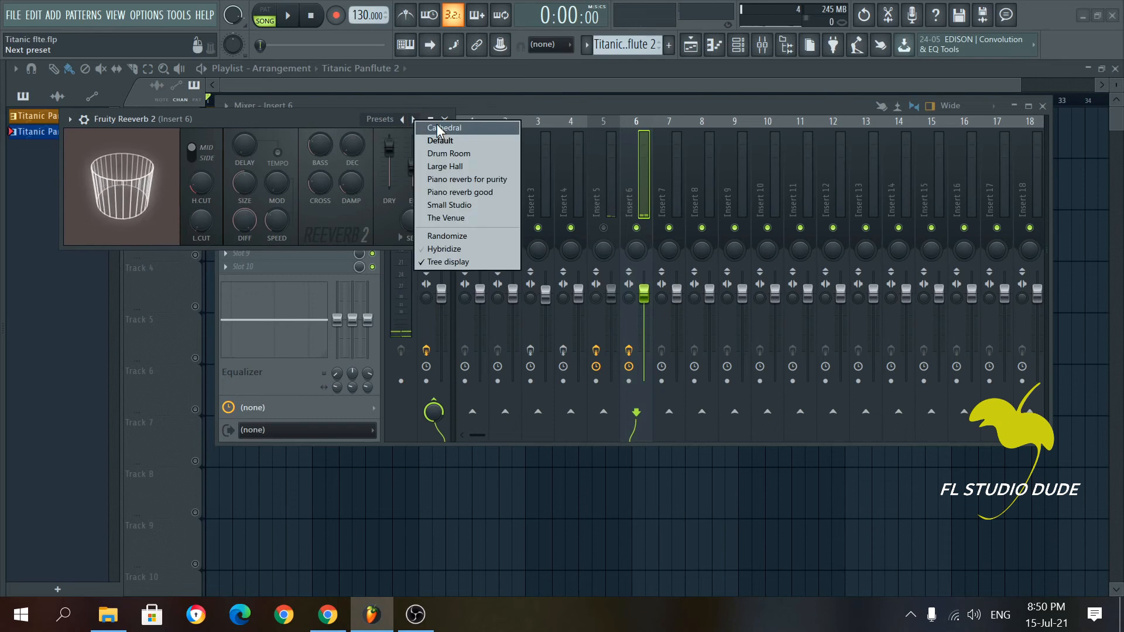
click(440, 128)
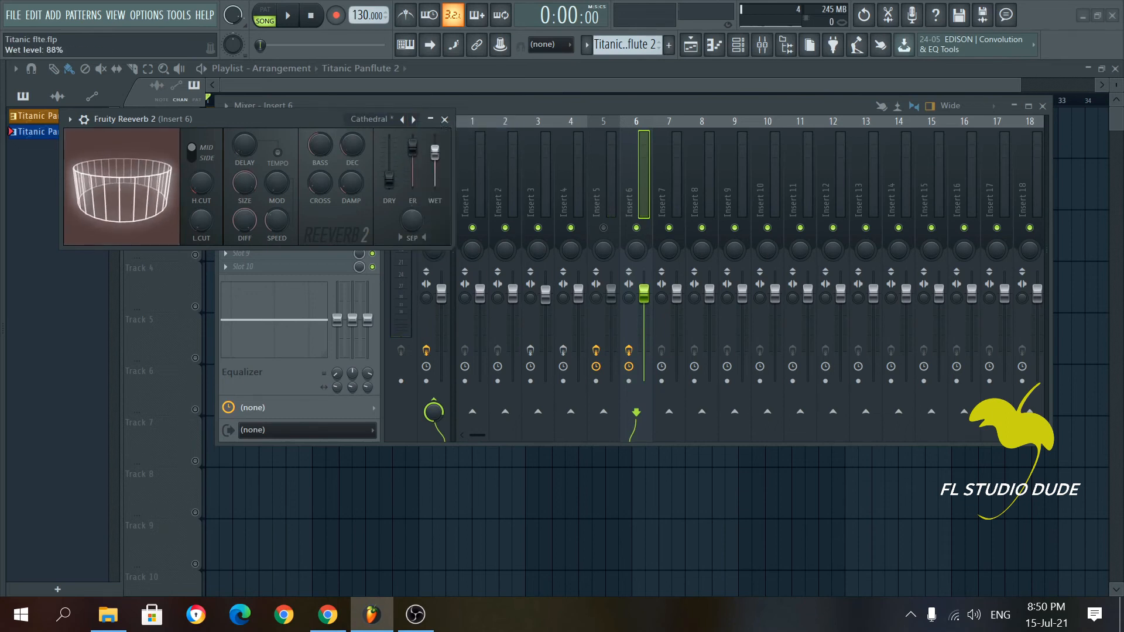
Step: Raise Fruity Reeverb 2's dry level and set its early reflections to about 77% during playback, closing it when done
key(space)
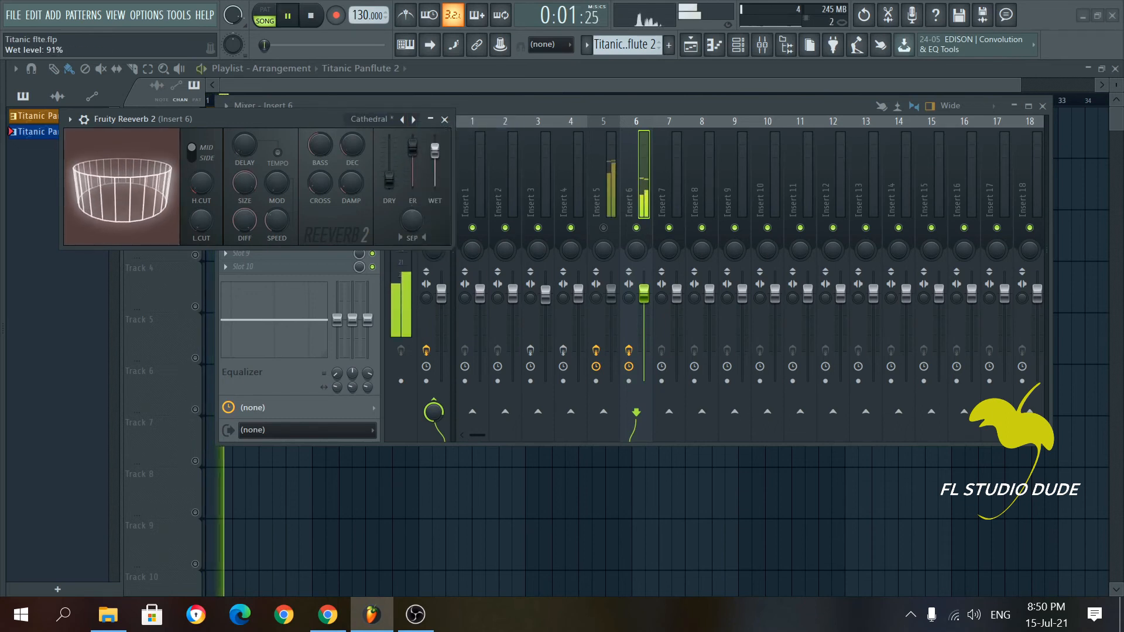
click(973, 614)
drag(412, 147, 358, 154)
drag(201, 184, 201, 180)
drag(389, 179, 389, 156)
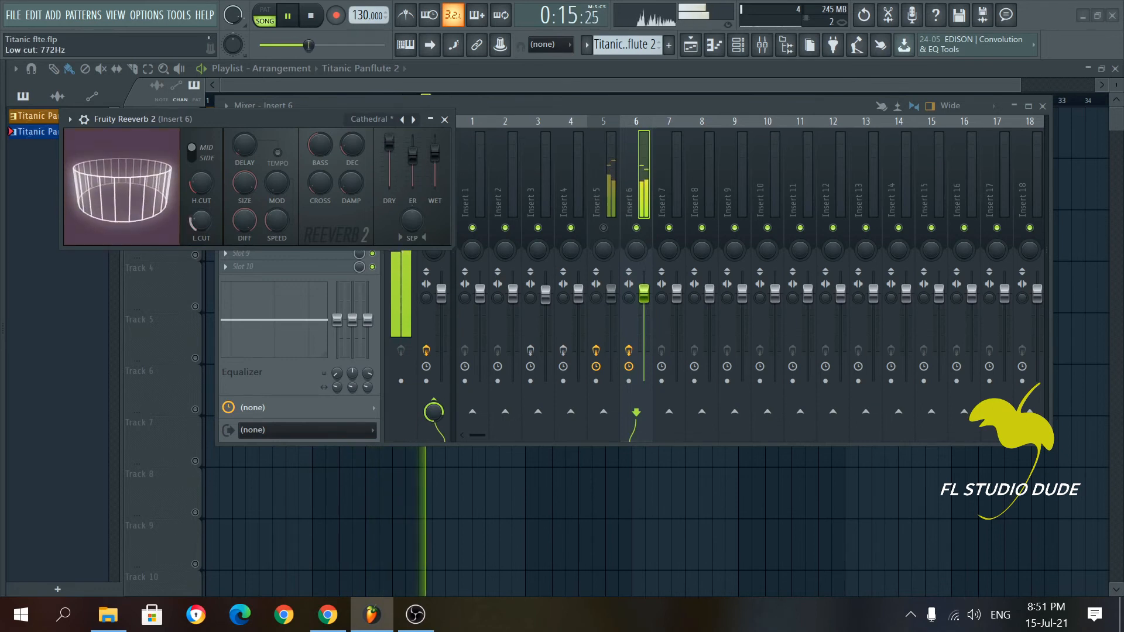
drag(389, 143, 413, 156)
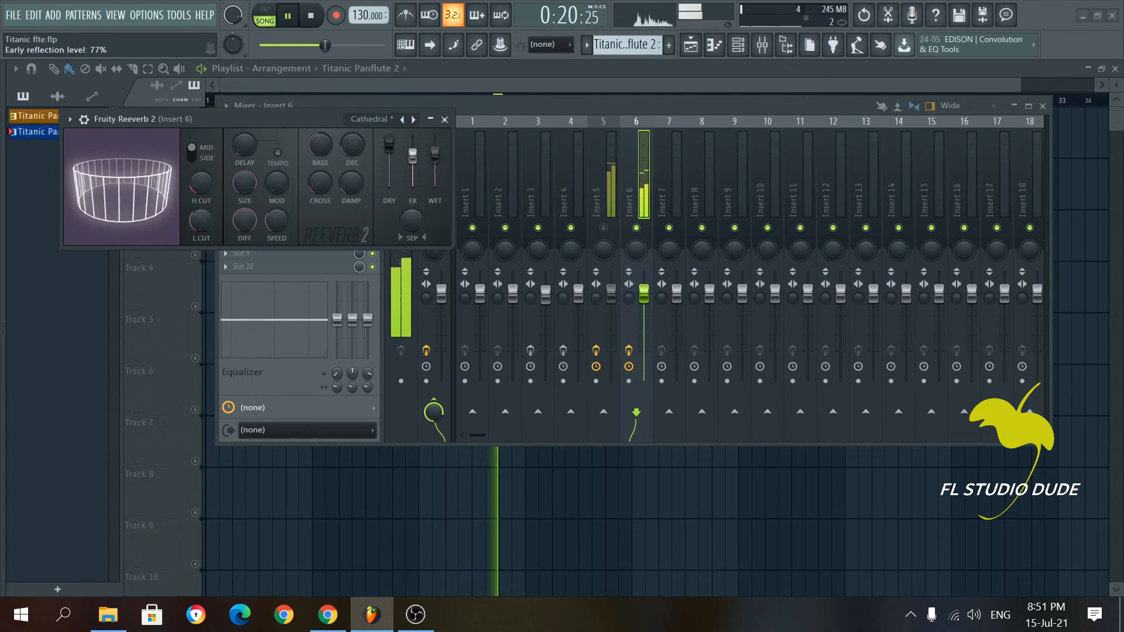
click(444, 119)
key(space)
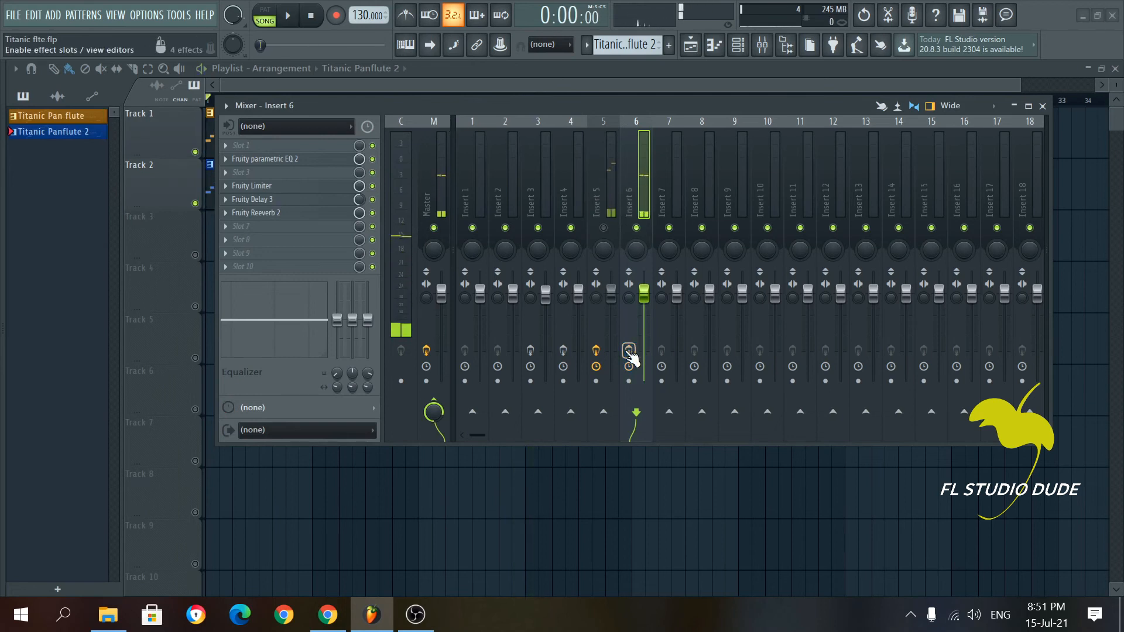
Step: Compare the sound of Insert 6 during playback with its effects bypassed and enabled
key(space)
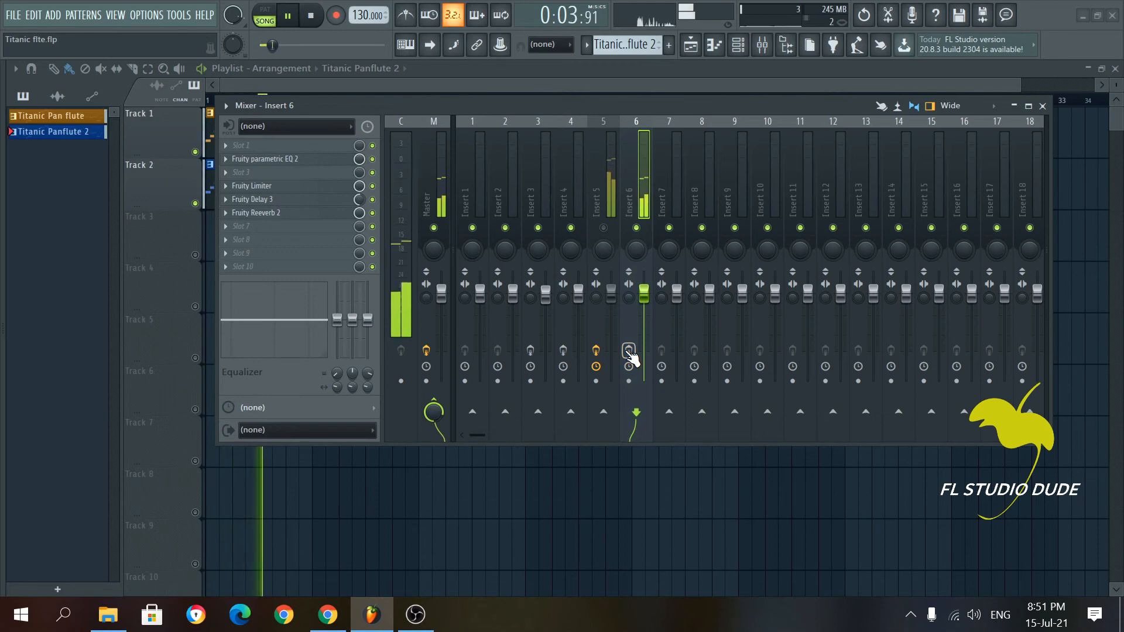
click(628, 350)
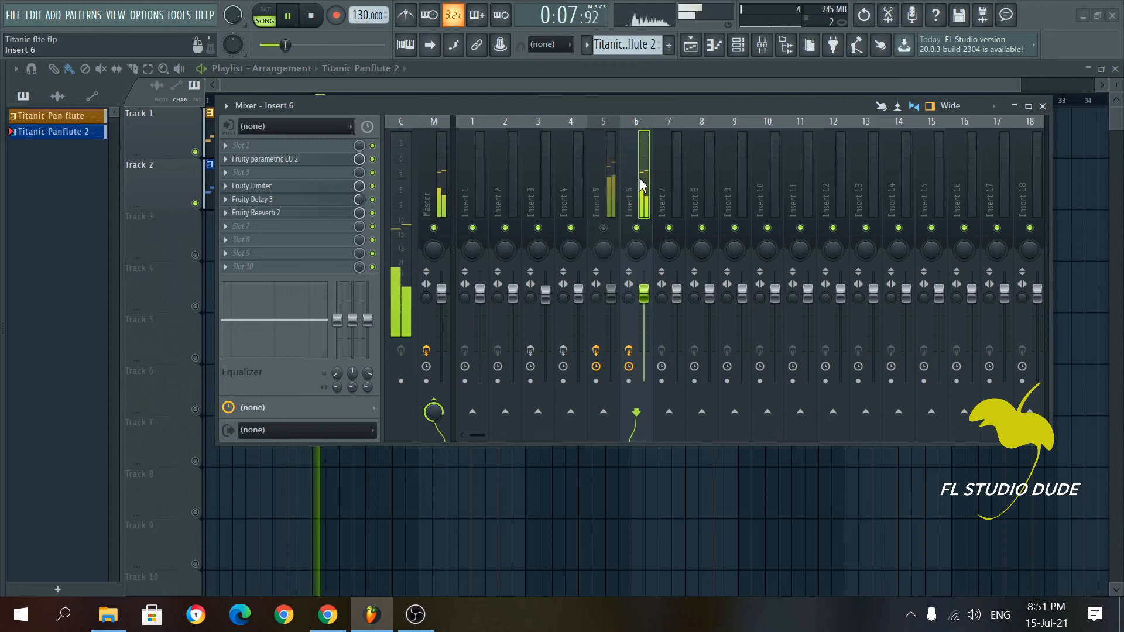
key(space)
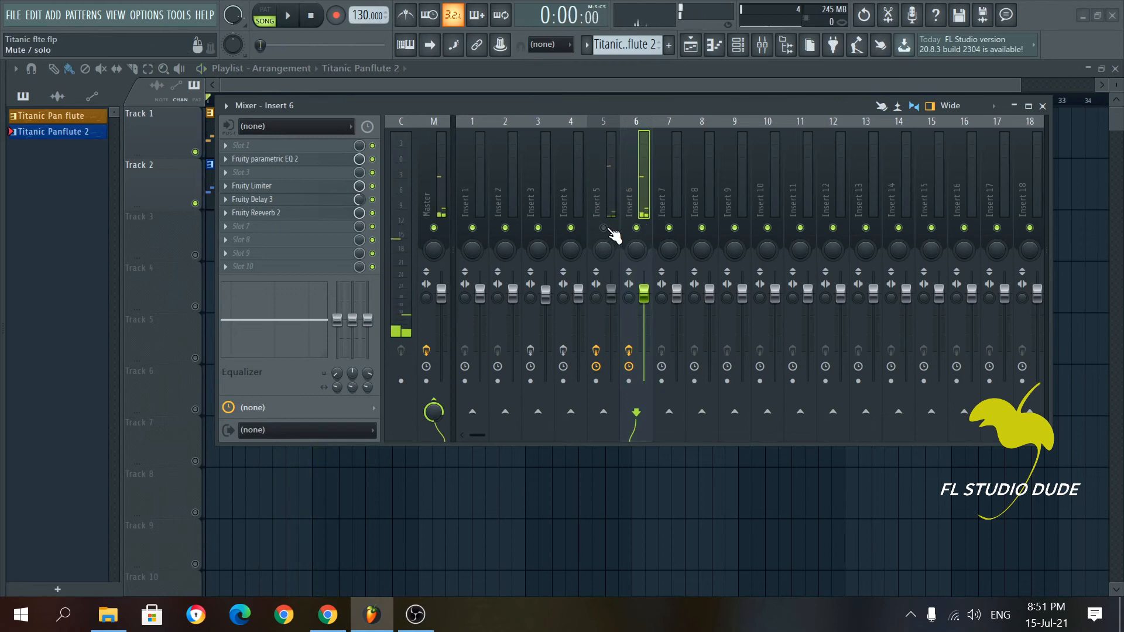
Step: Unmute Insert 5 and play both flute tracks together, repositioning the mixer window
drag(381, 117, 327, 269)
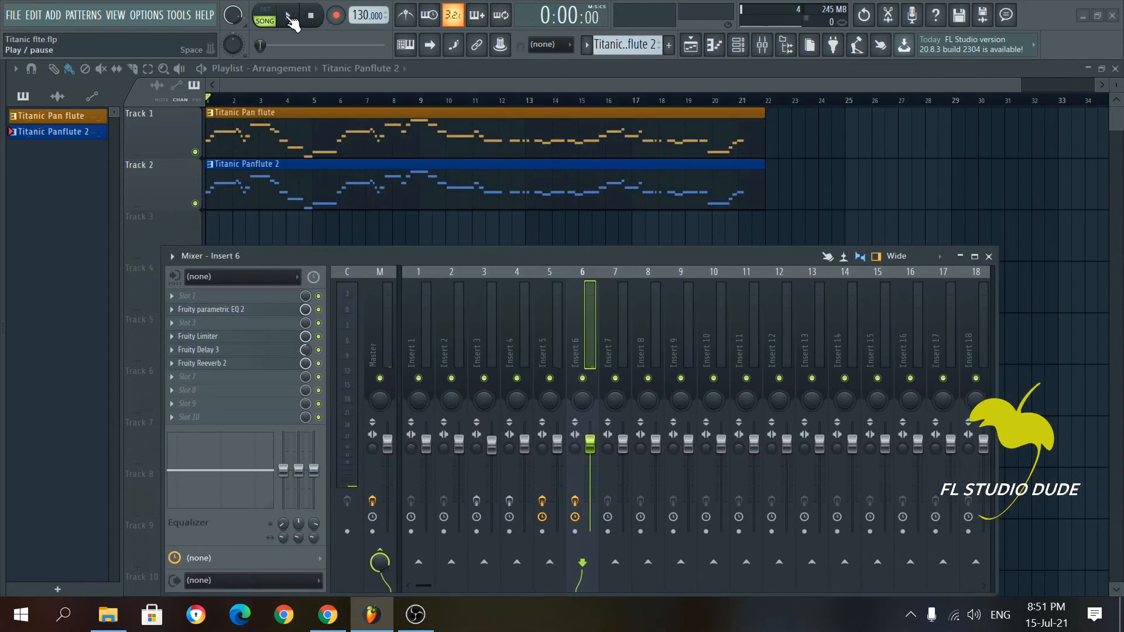
click(289, 18)
drag(647, 261, 666, 143)
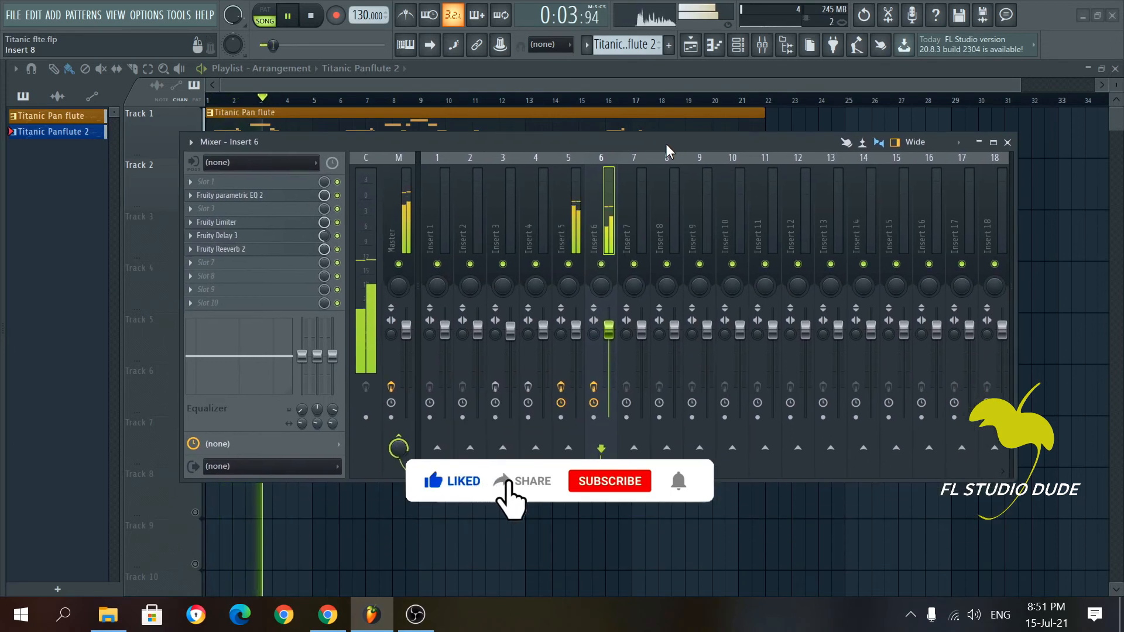
Step: Apply the Stereoize 2 effects preset to Fruity Stereo Shaper on the Master track and close the plugin
click(401, 188)
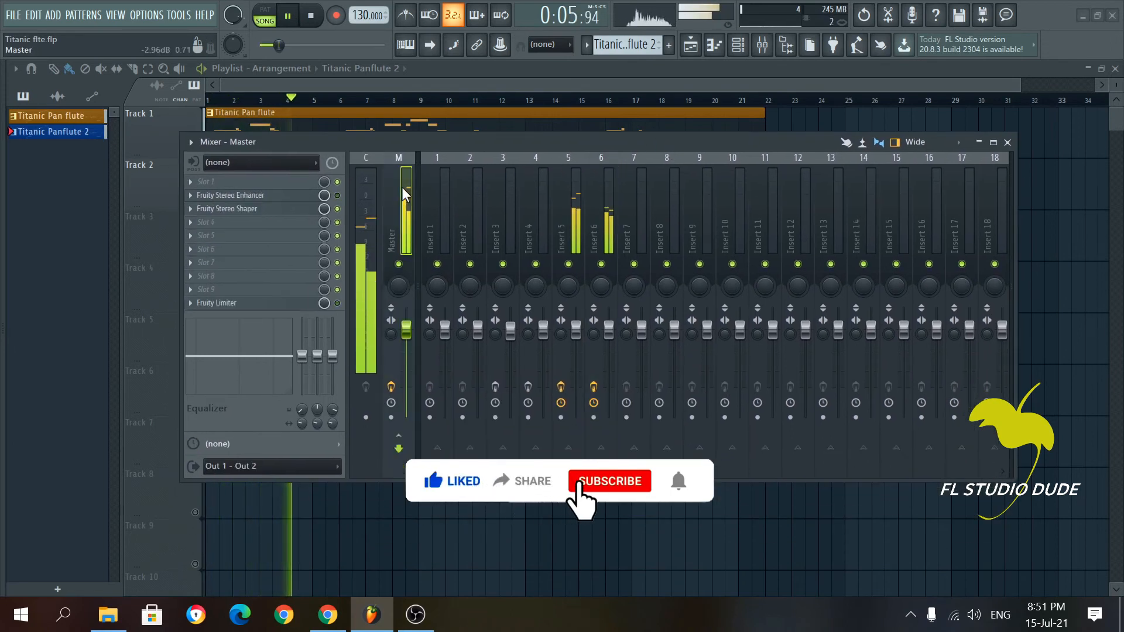
key(space)
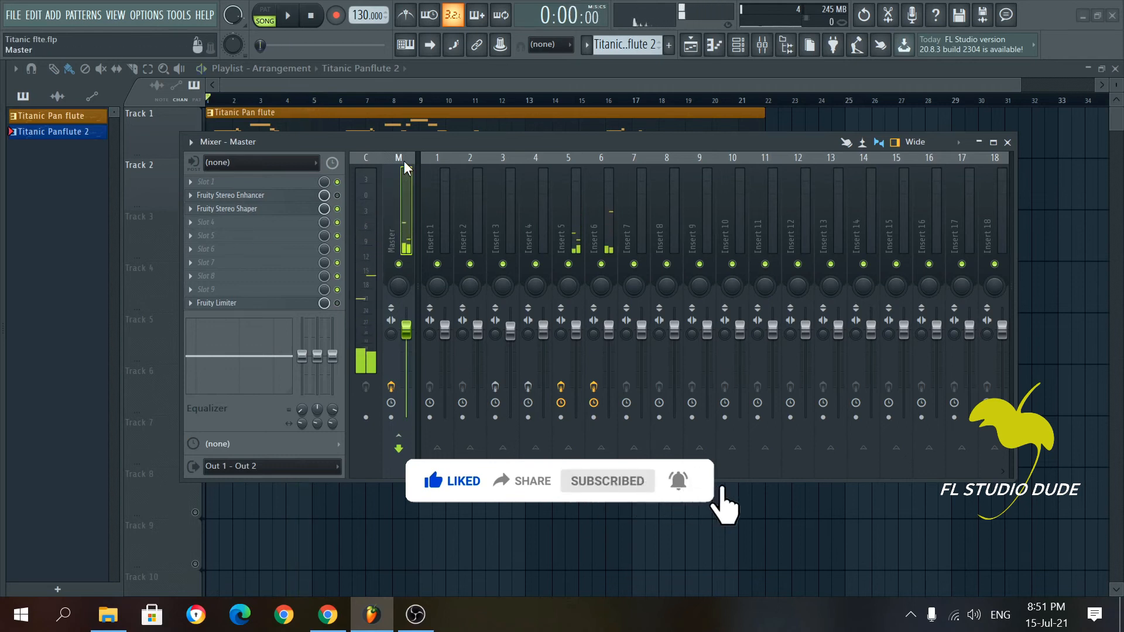
click(250, 210)
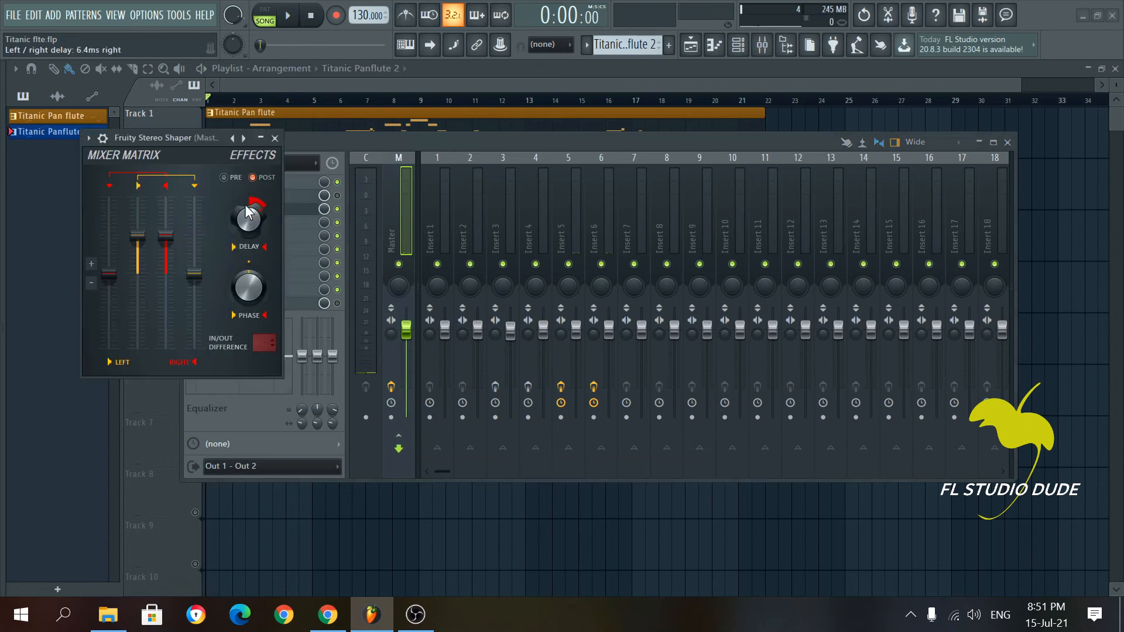
click(245, 138)
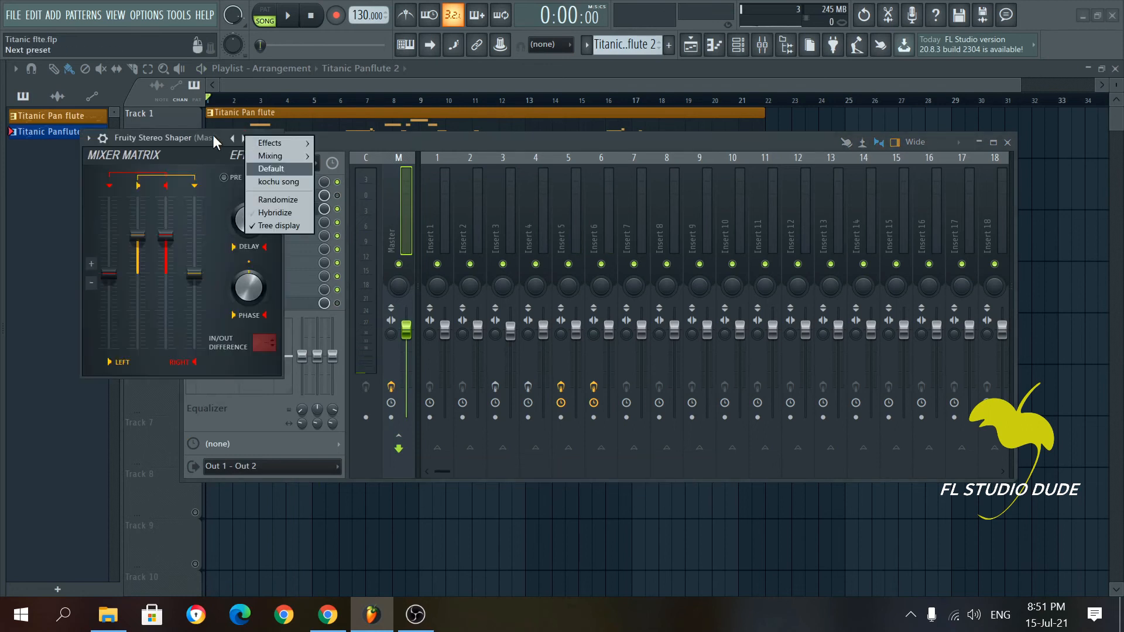
mouse_move(272, 157)
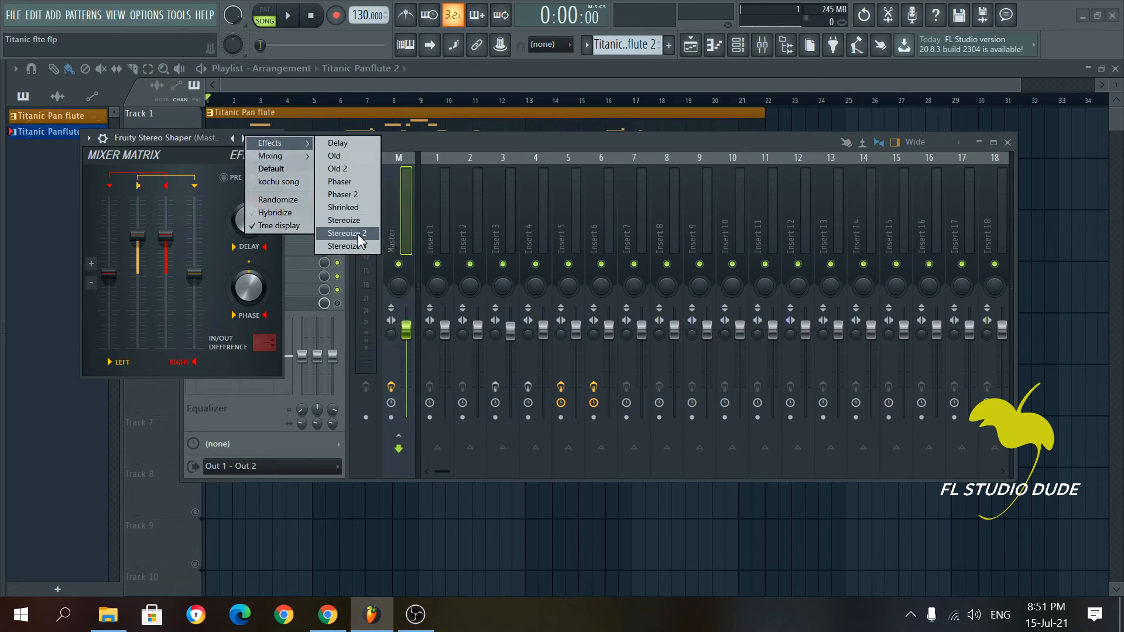
click(357, 234)
drag(213, 145, 281, 176)
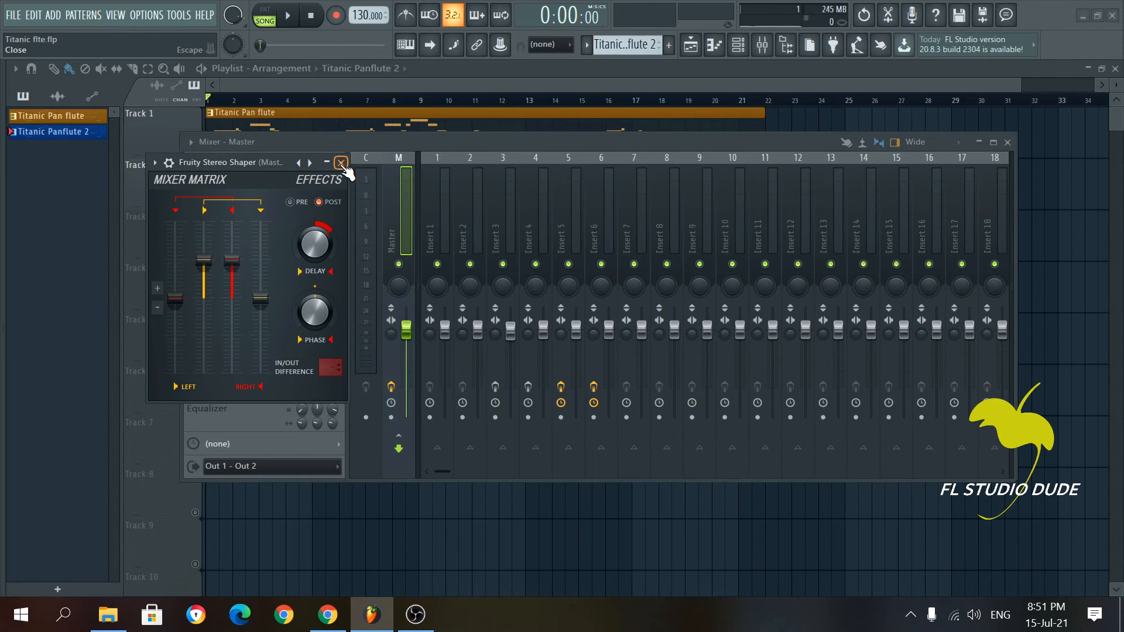
click(342, 169)
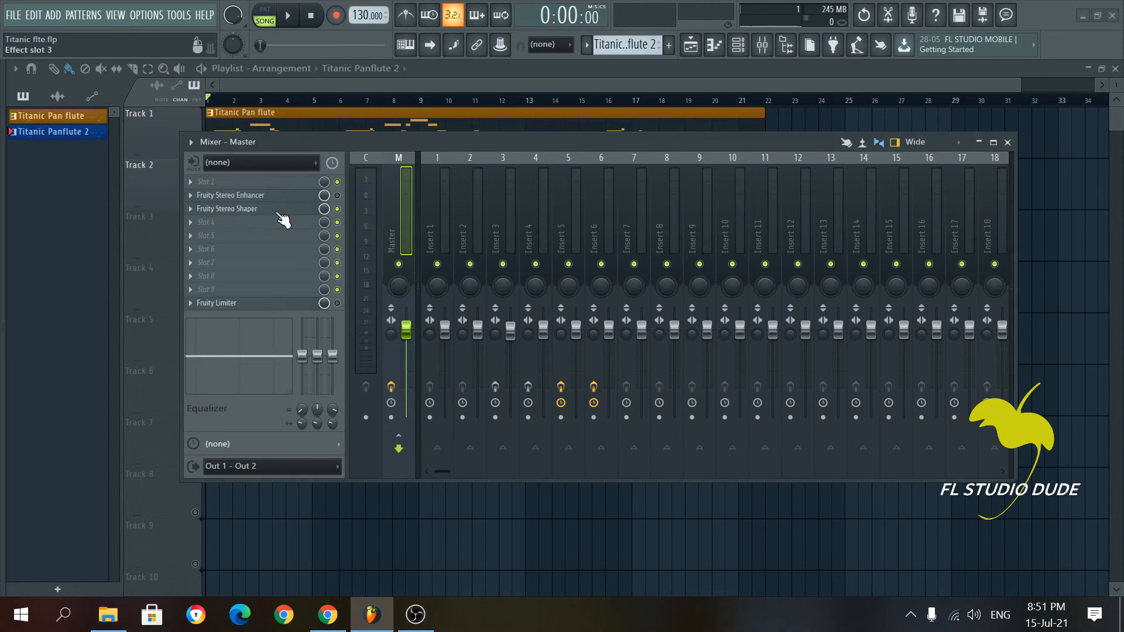
Step: Delete Fruity Stereo Enhancer from slot 2 of the Master track and confirm the removal
click(197, 206)
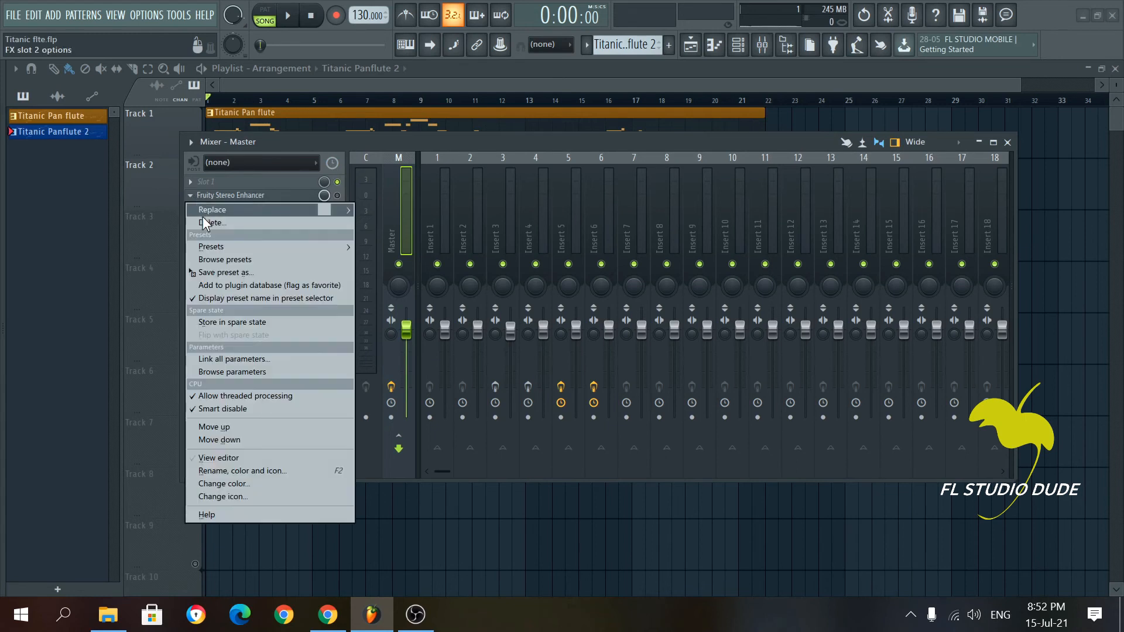
click(241, 219)
click(667, 355)
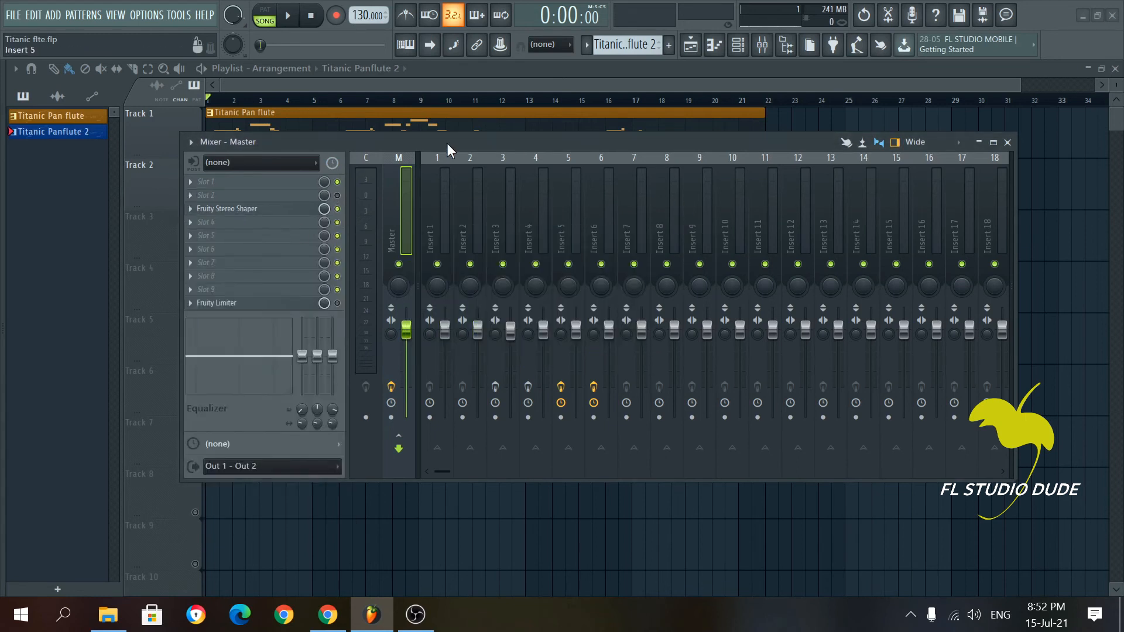
Step: Play the full mix with the effects on Inserts 5 and 6 enabled, moving the mixer below the playlist clips
click(299, 19)
drag(613, 142, 616, 104)
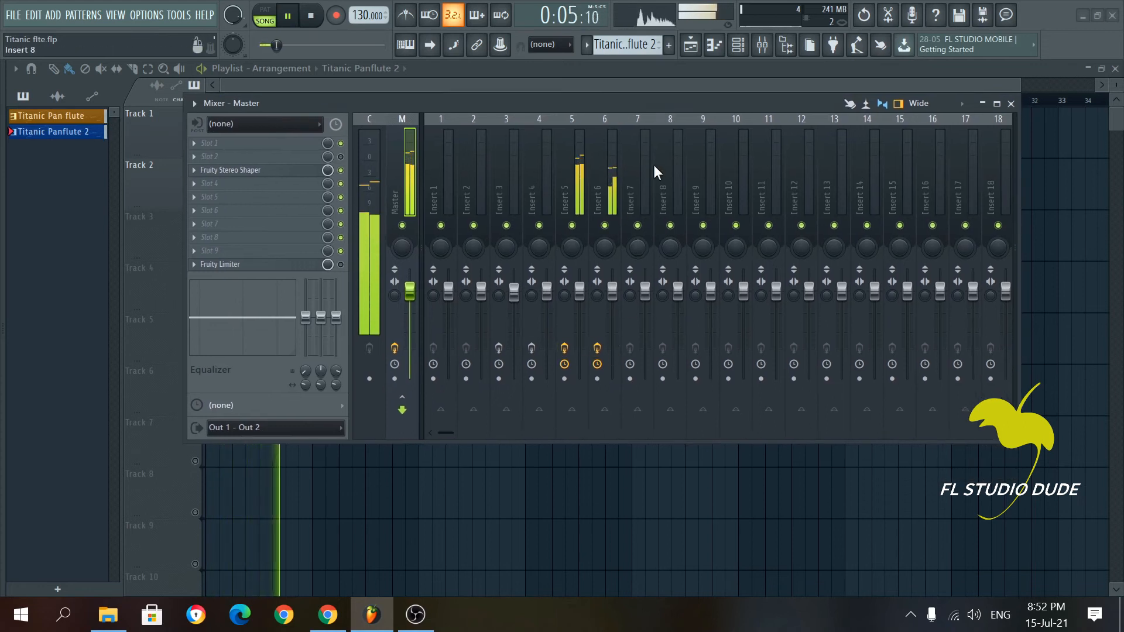
drag(646, 99, 644, 199)
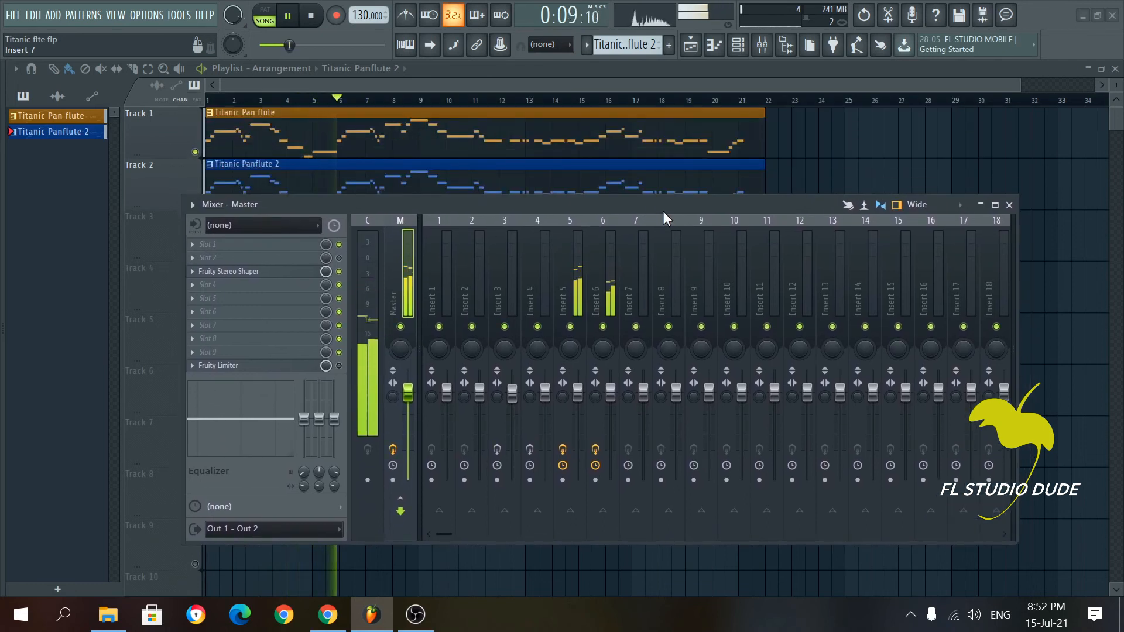
key(space)
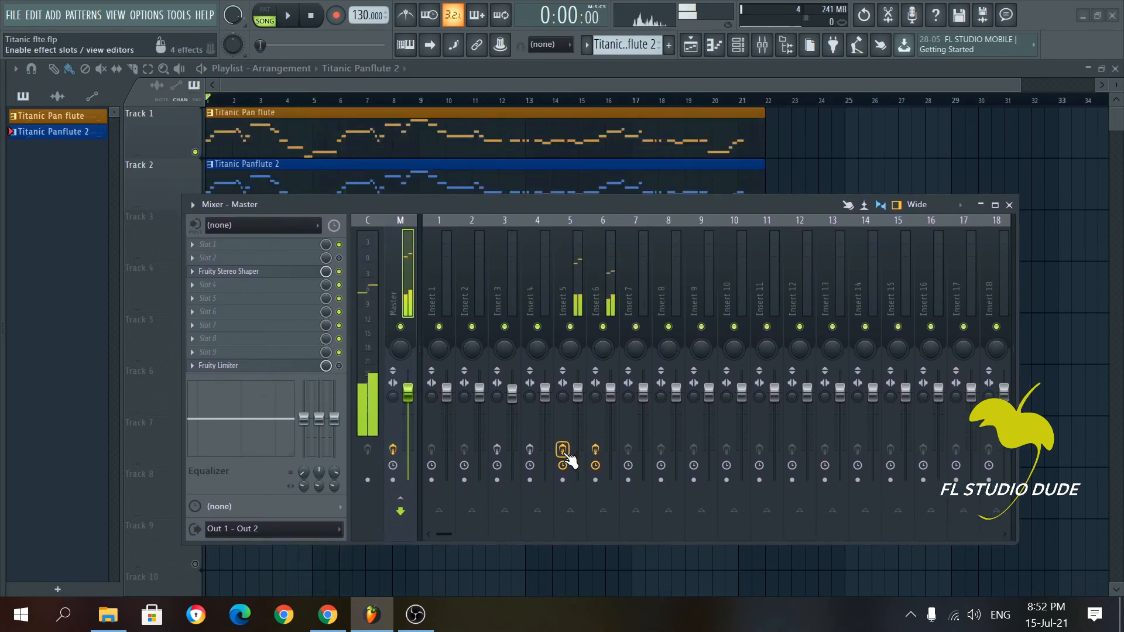
Step: Play the song with the effects on Inserts 5 and 6 disabled, arranging the Titanic Pan flute piano roll alongside the mixer
click(293, 17)
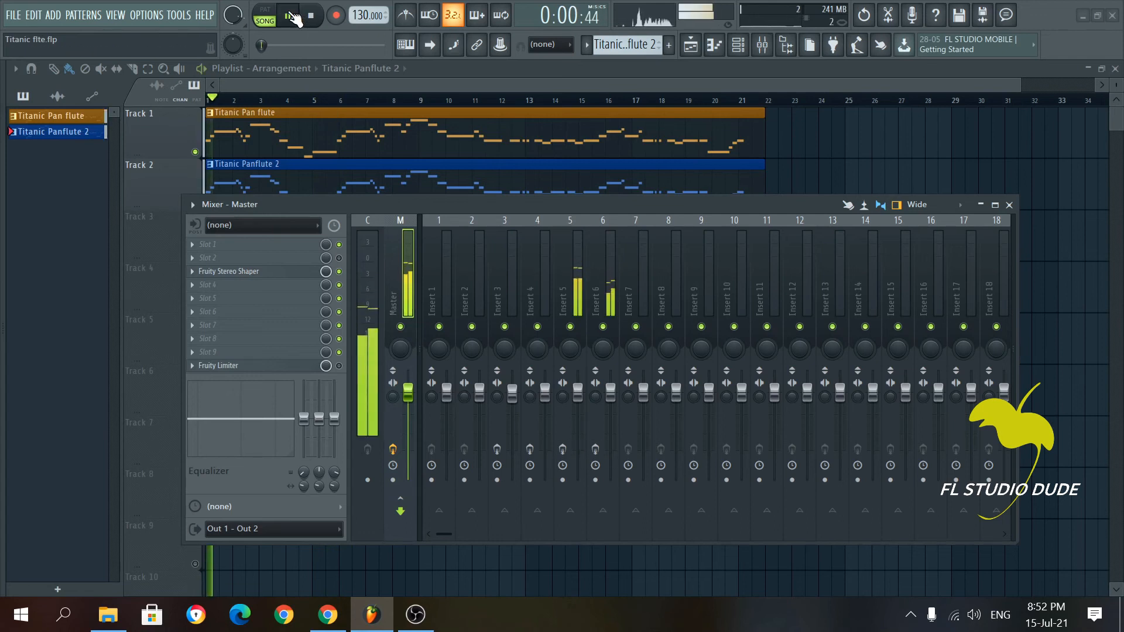
double_click(373, 124)
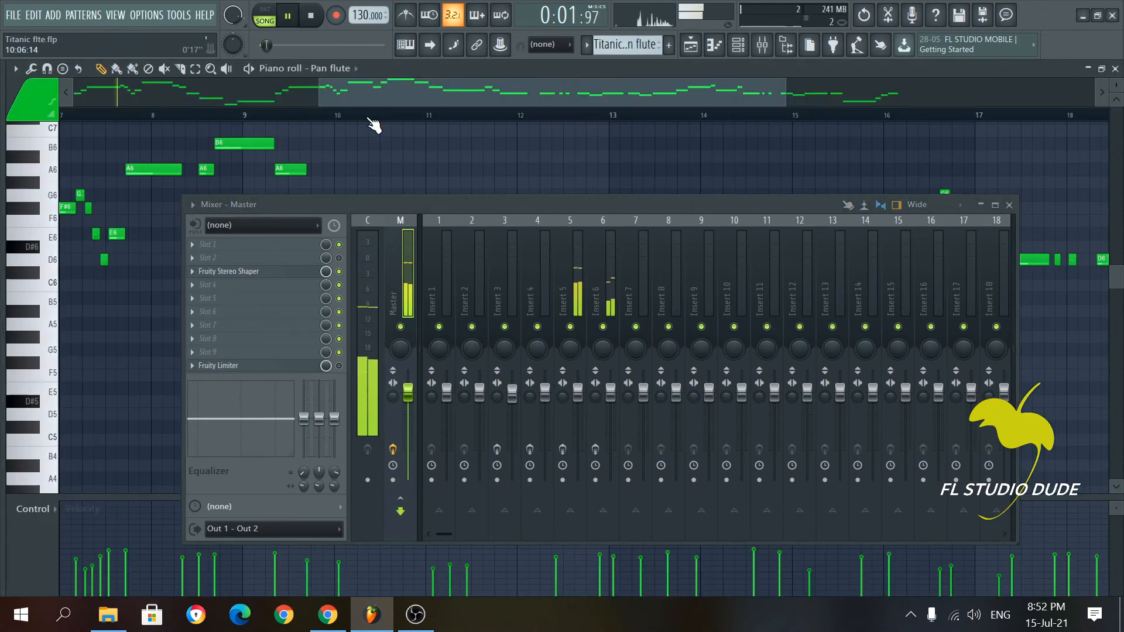
click(1101, 69)
drag(662, 206, 617, 391)
scroll(590, 247, down, 5)
scroll(495, 220, up, 5)
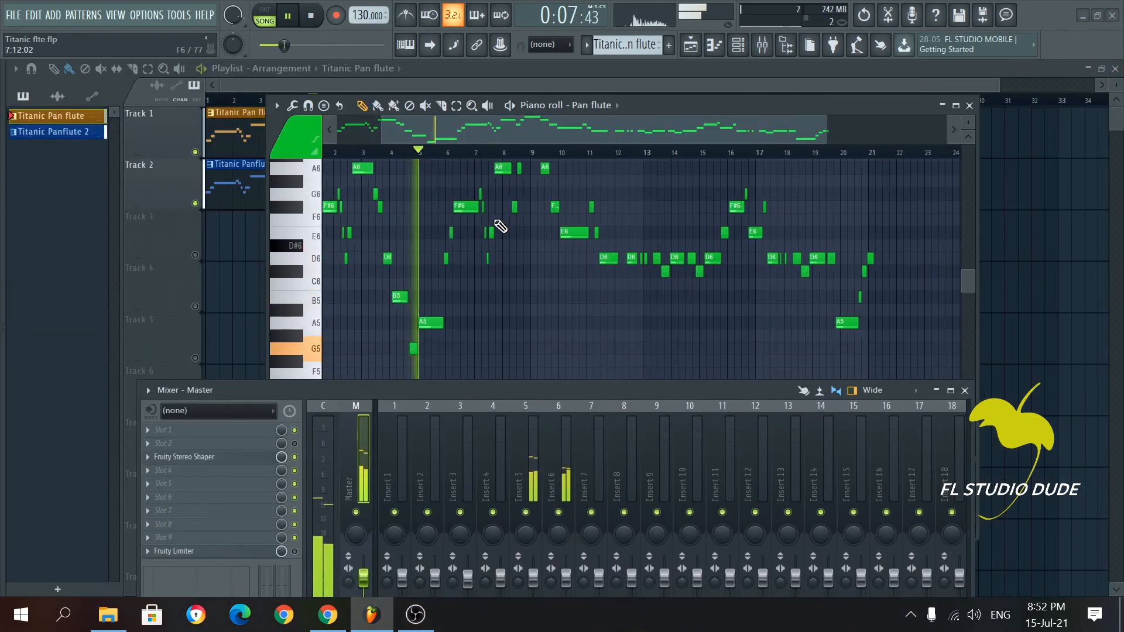
drag(755, 106, 502, 7)
drag(708, 389, 809, 206)
key(space)
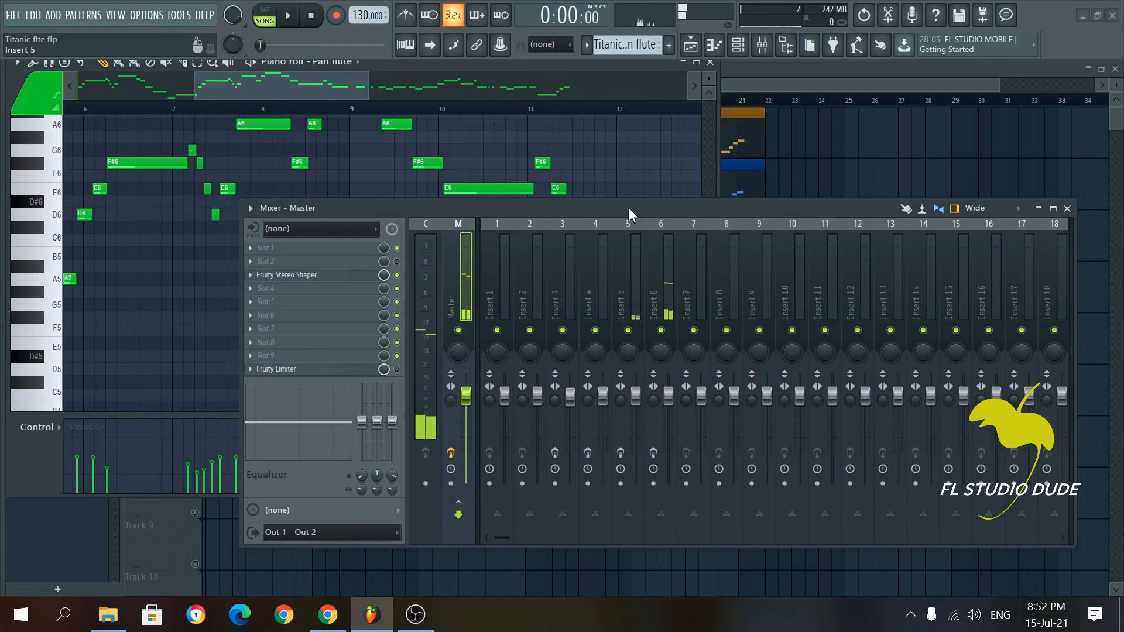
Step: Replay the song and re-enable the effects on Inserts 5 and 6
click(628, 448)
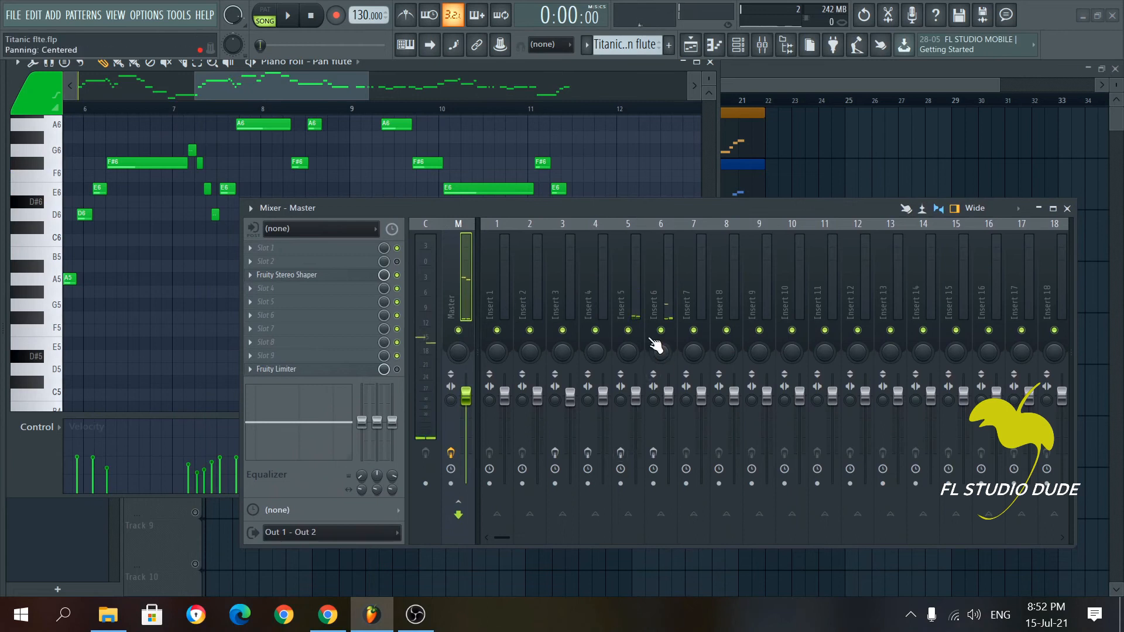
key(space)
click(620, 453)
click(653, 453)
Step: Move the mixer below the piano roll notes and follow the pan flute melody from its opening bars during playback
drag(677, 207, 714, 192)
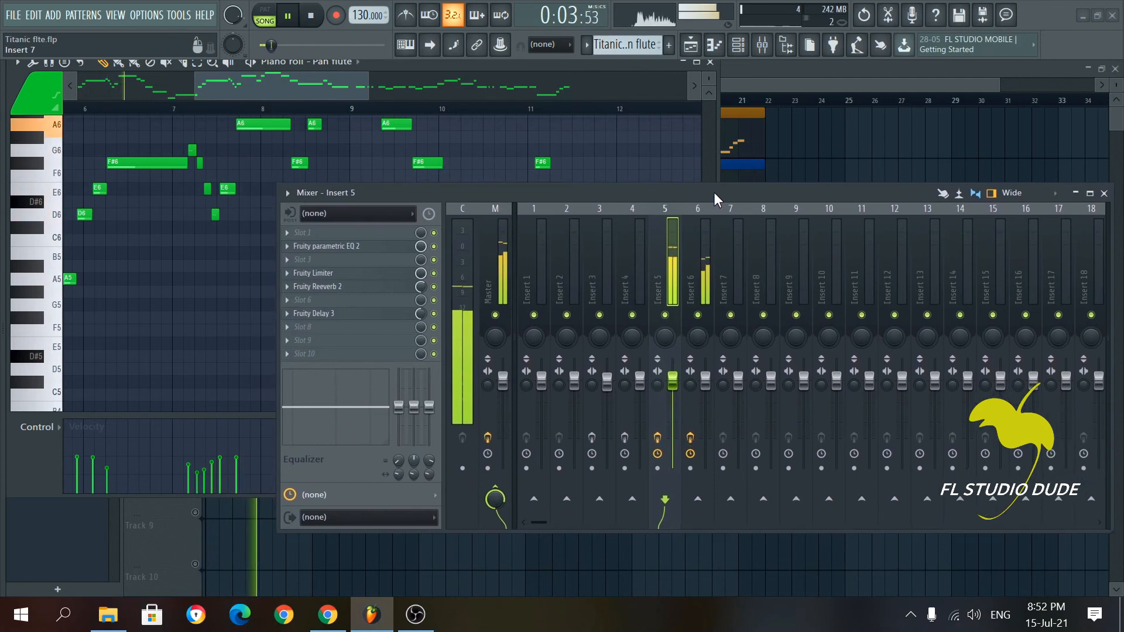
drag(301, 92, 182, 93)
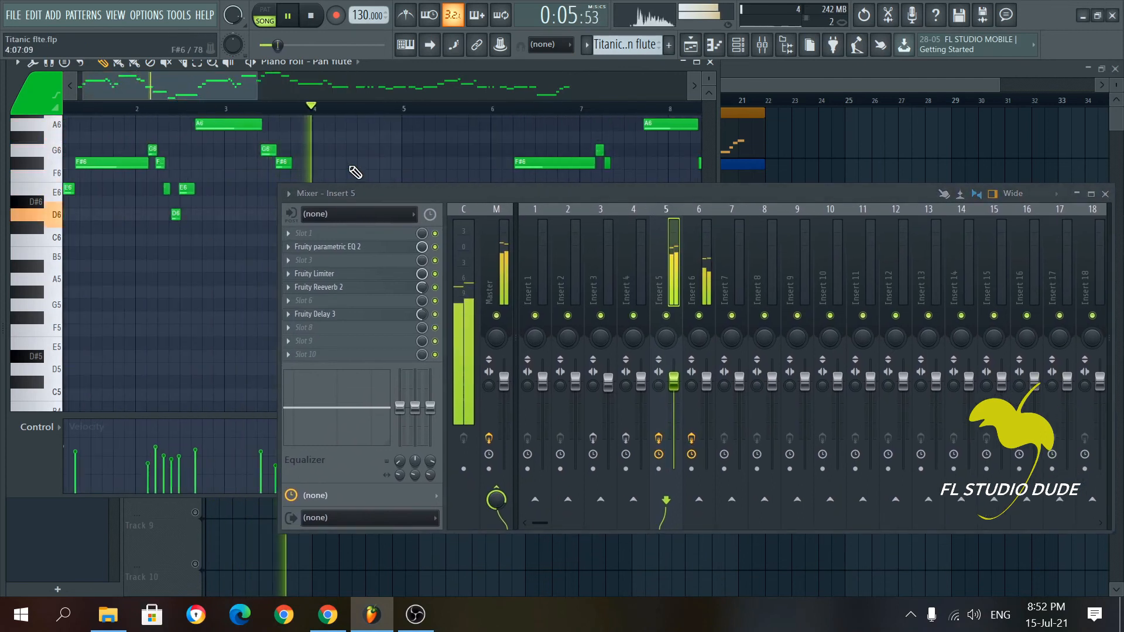
scroll(354, 171, up, 2)
drag(554, 190, 338, 326)
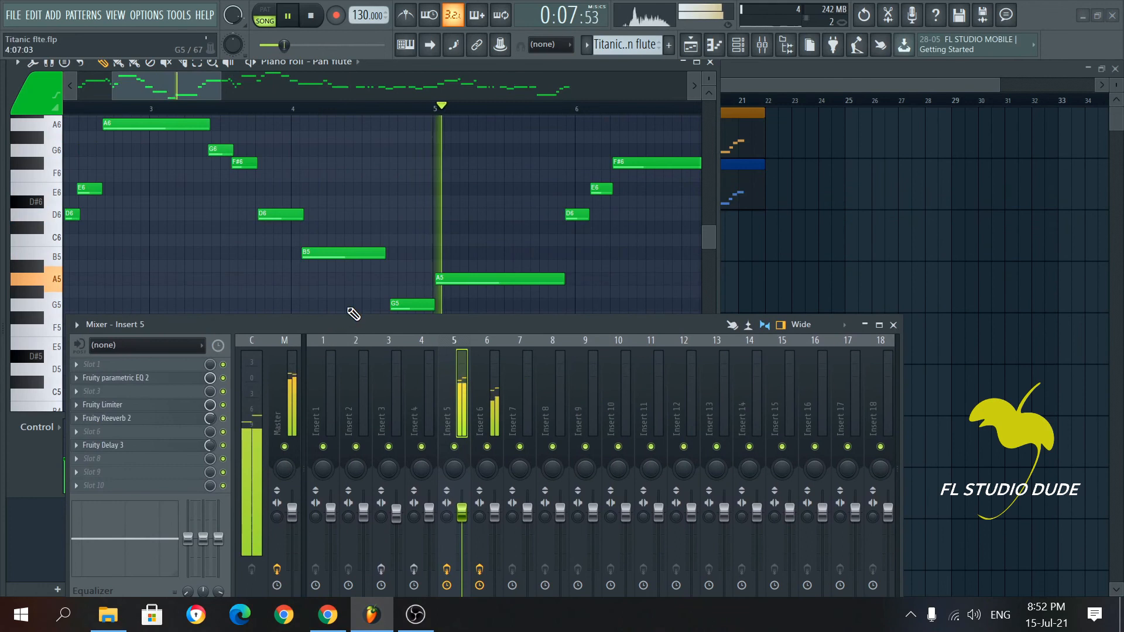
scroll(497, 214, down, 4)
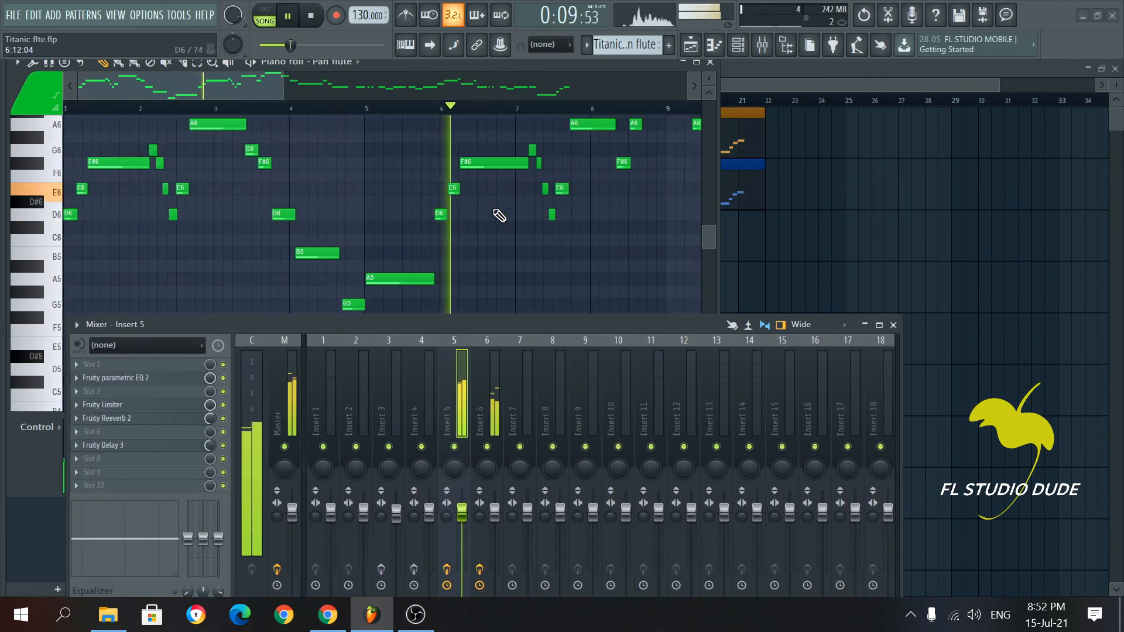
Step: Follow the pan flute notes past bar 6 to around bar 14 as the song plays, and stop playback
scroll(500, 216, down, 2)
scroll(500, 216, up, 3)
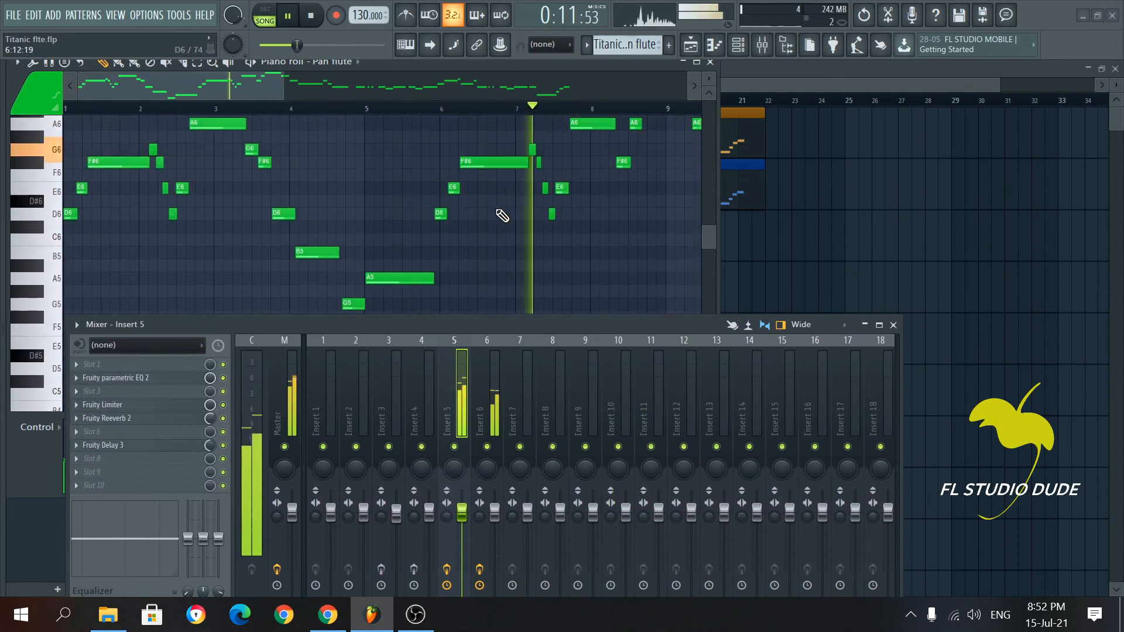
scroll(650, 231, up, 2)
drag(228, 86, 297, 89)
scroll(415, 166, down, 2)
scroll(411, 161, down, 1)
drag(373, 86, 430, 87)
scroll(418, 139, up, 1)
scroll(423, 144, down, 2)
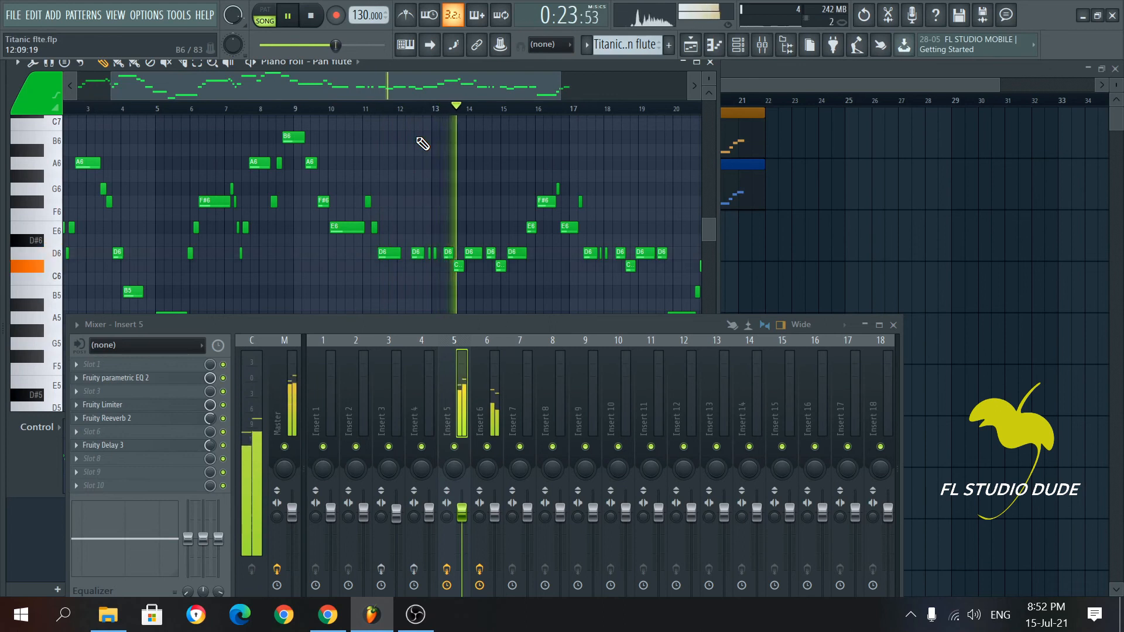
key(space)
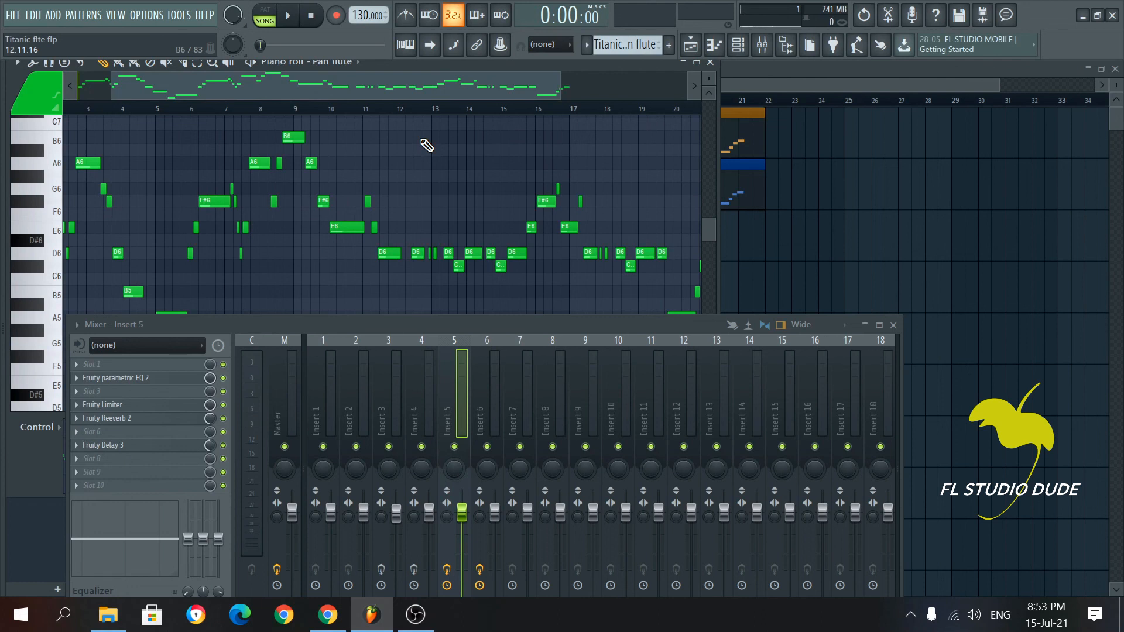
Step: Replay the song from the start with the Pan flute piano roll maximized and the mixer closed
click(289, 17)
click(697, 62)
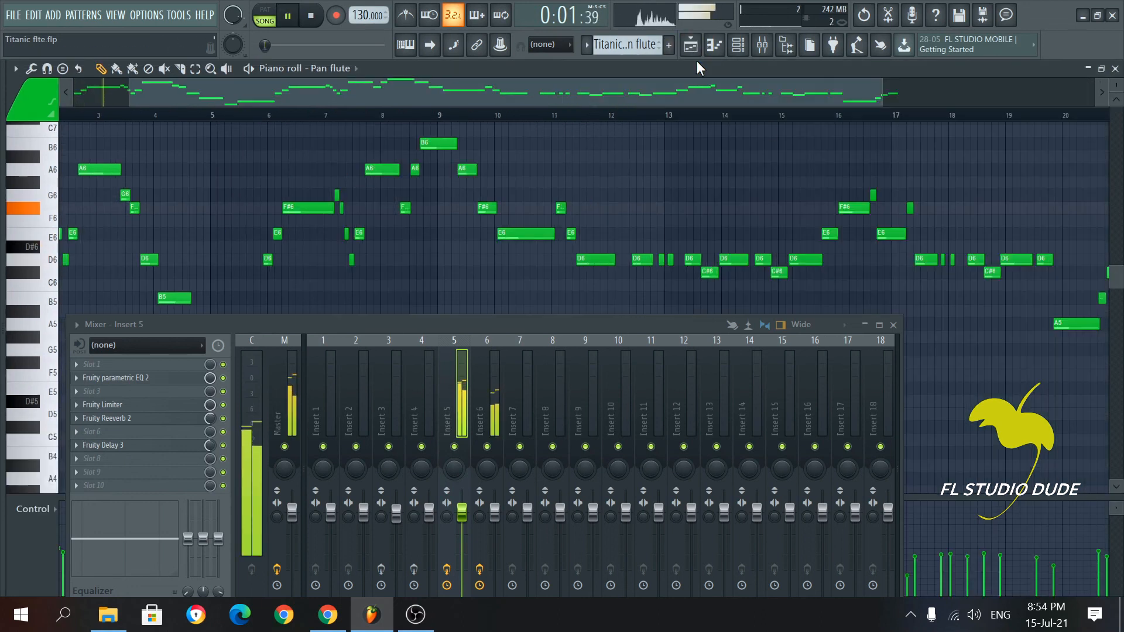
click(893, 325)
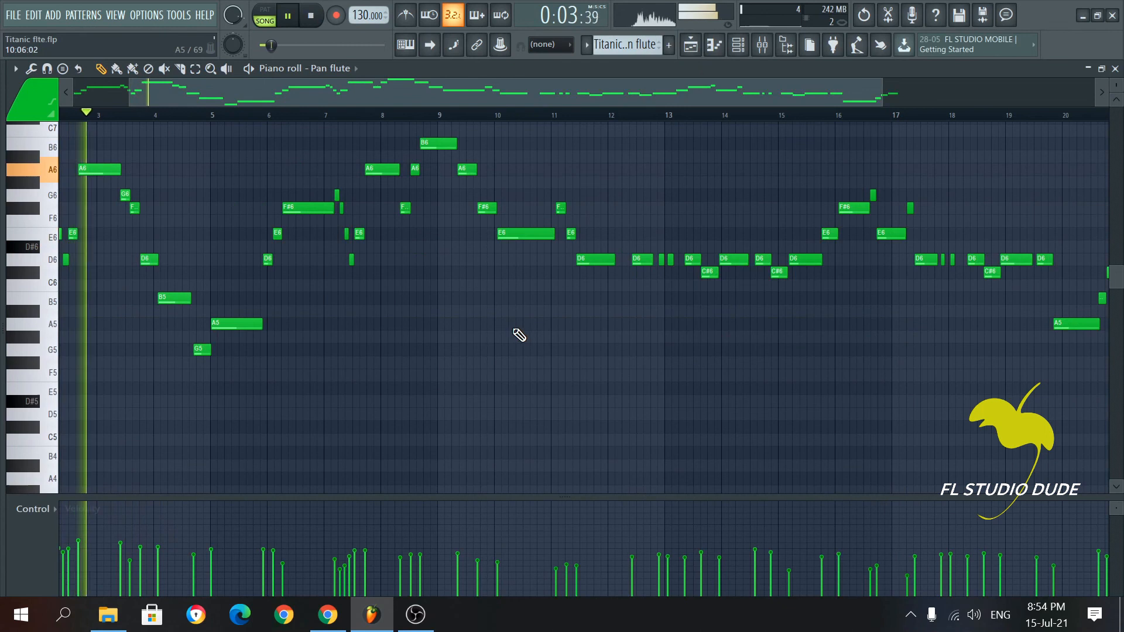
Step: Examine the full pan flute melody and its note velocities in the maximized piano roll, following the playhead up to about bar 14
scroll(519, 335, down, 2)
scroll(337, 276, up, 4)
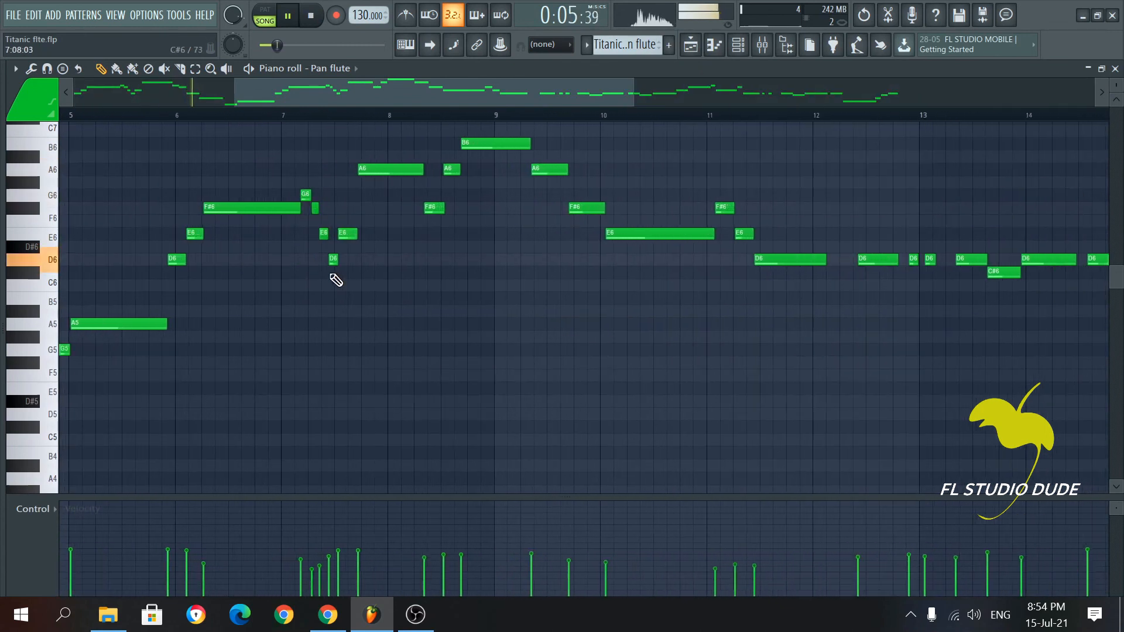
drag(435, 97, 311, 91)
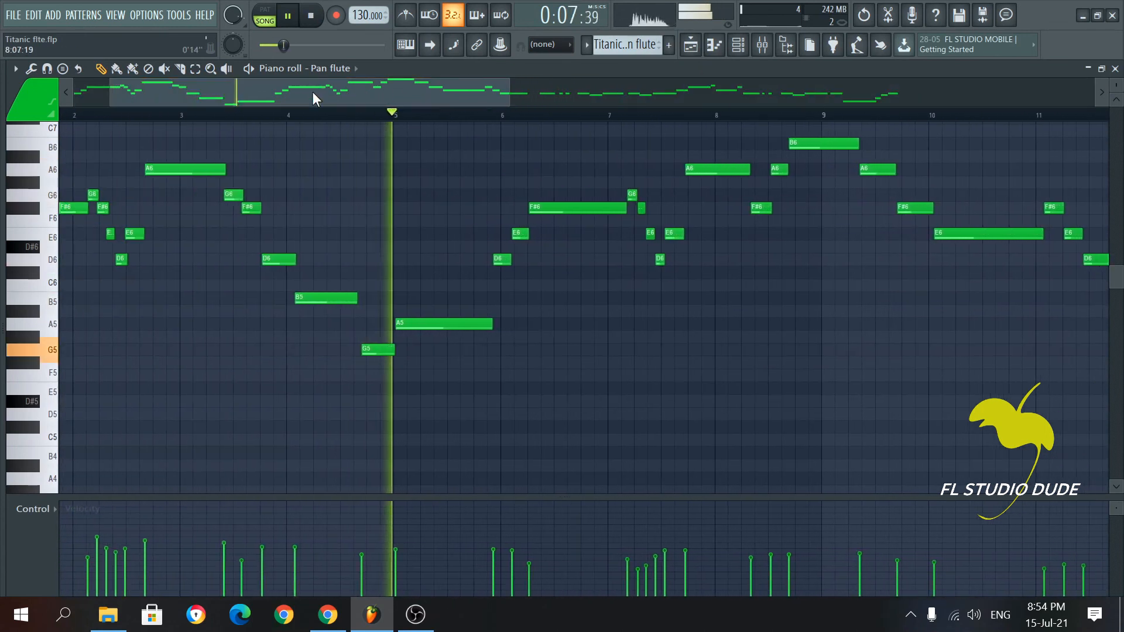
scroll(375, 201, down, 3)
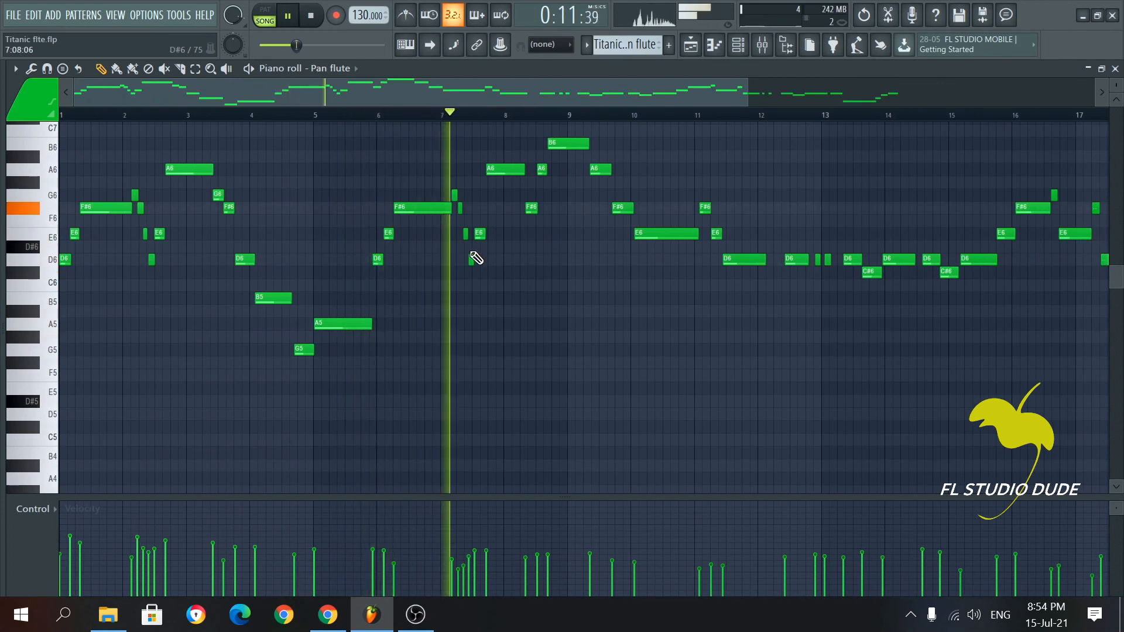
scroll(476, 254, down, 2)
scroll(476, 257, up, 2)
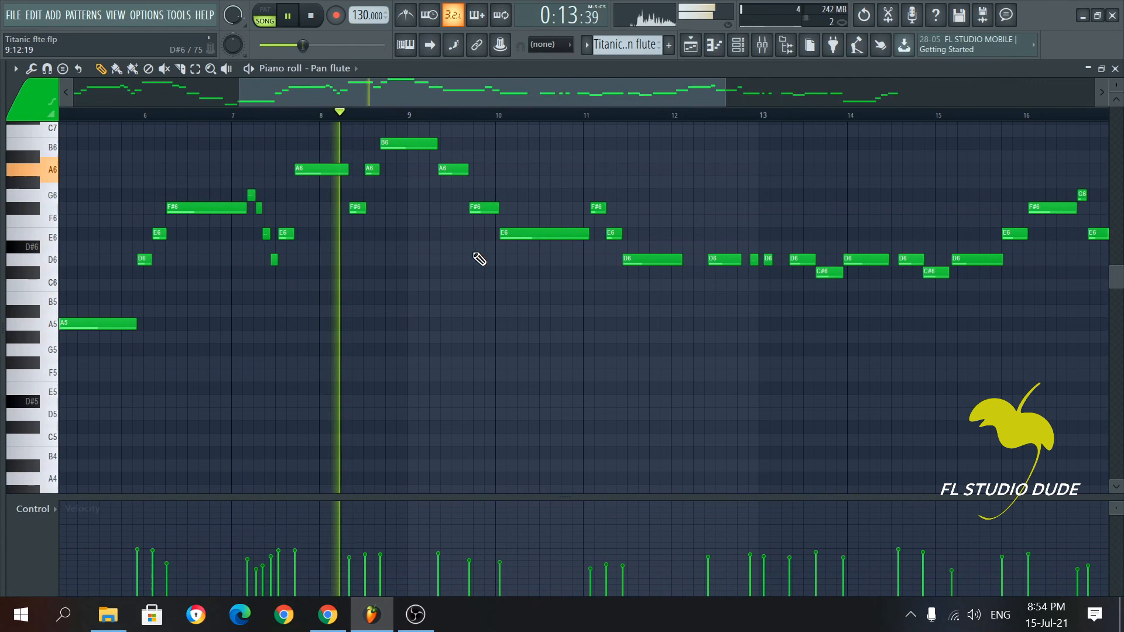
scroll(483, 261, up, 3)
scroll(486, 263, down, 1)
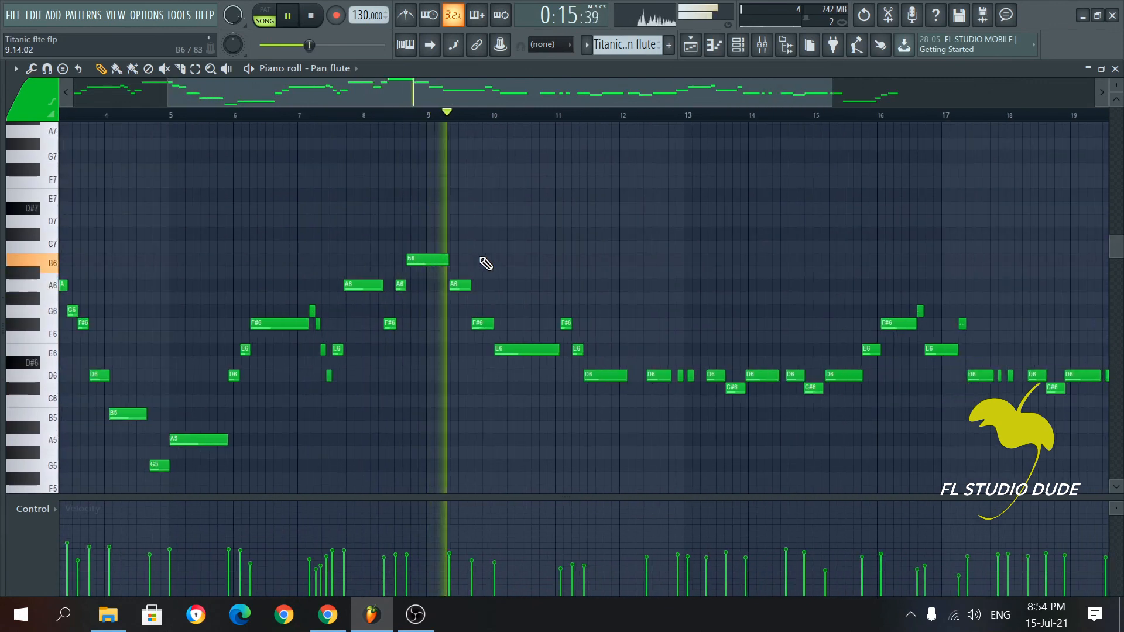
scroll(486, 263, down, 2)
scroll(585, 274, down, 1)
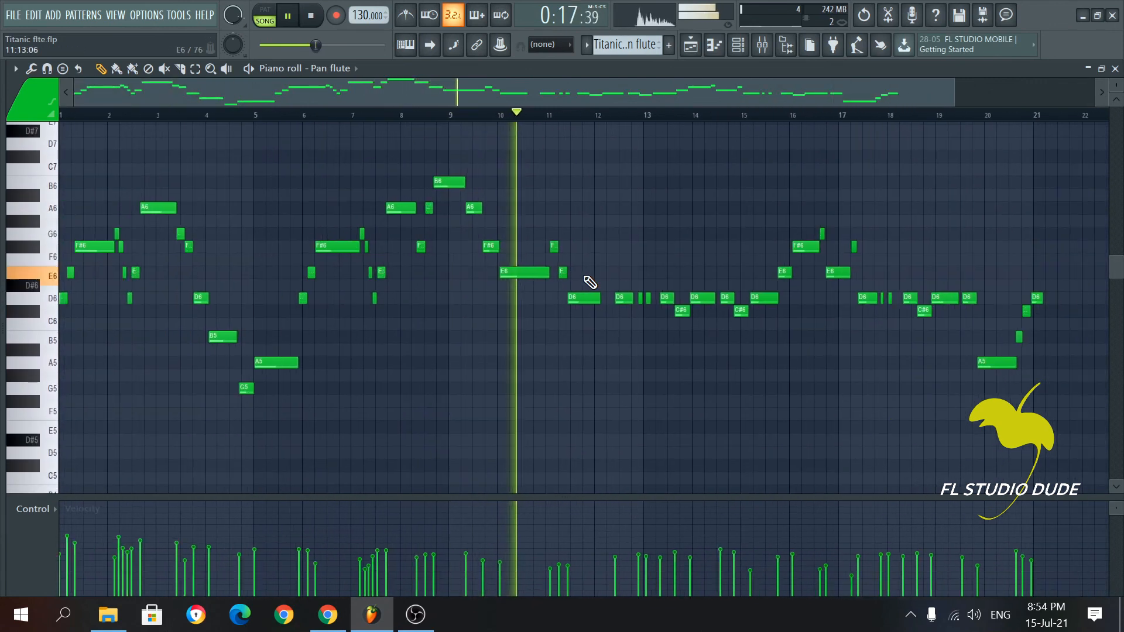
scroll(636, 287, up, 1)
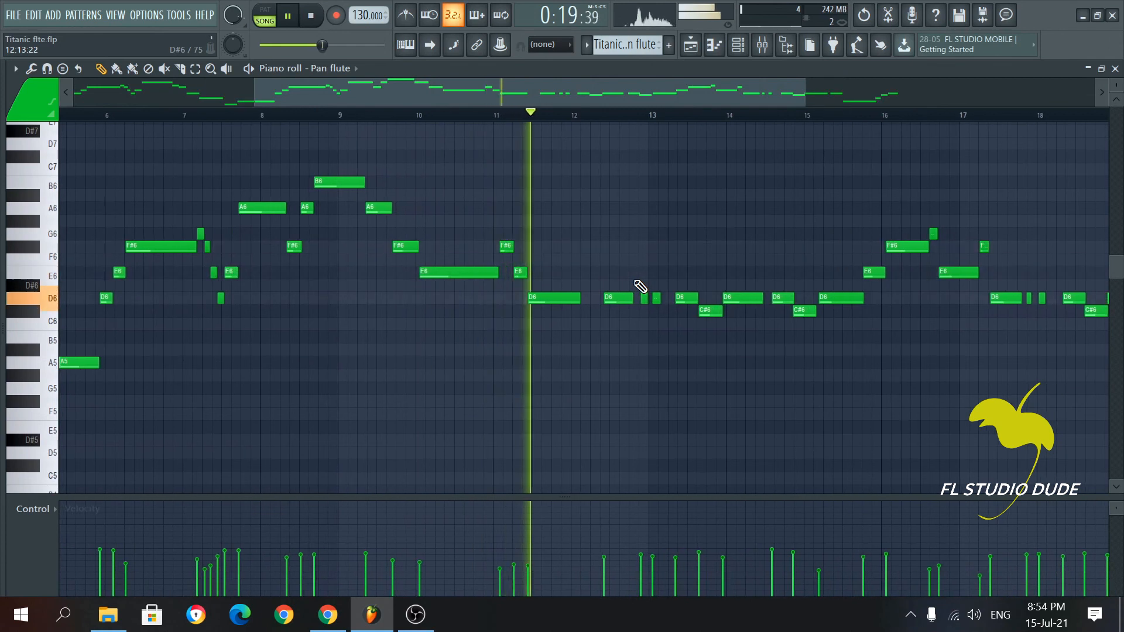
scroll(640, 286, up, 2)
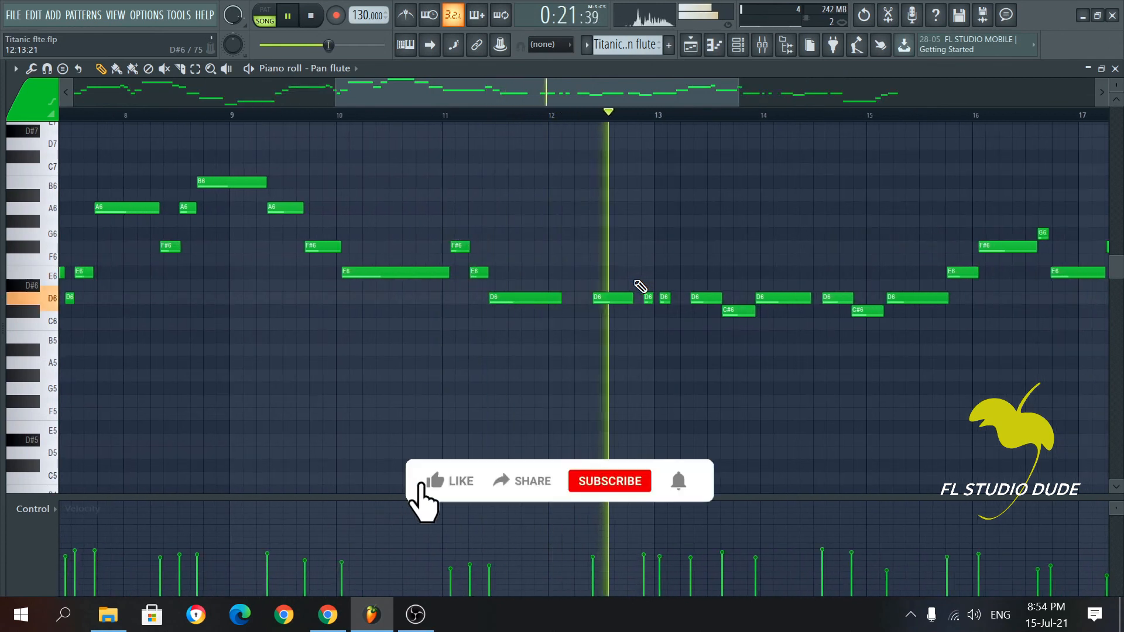
scroll(640, 286, down, 2)
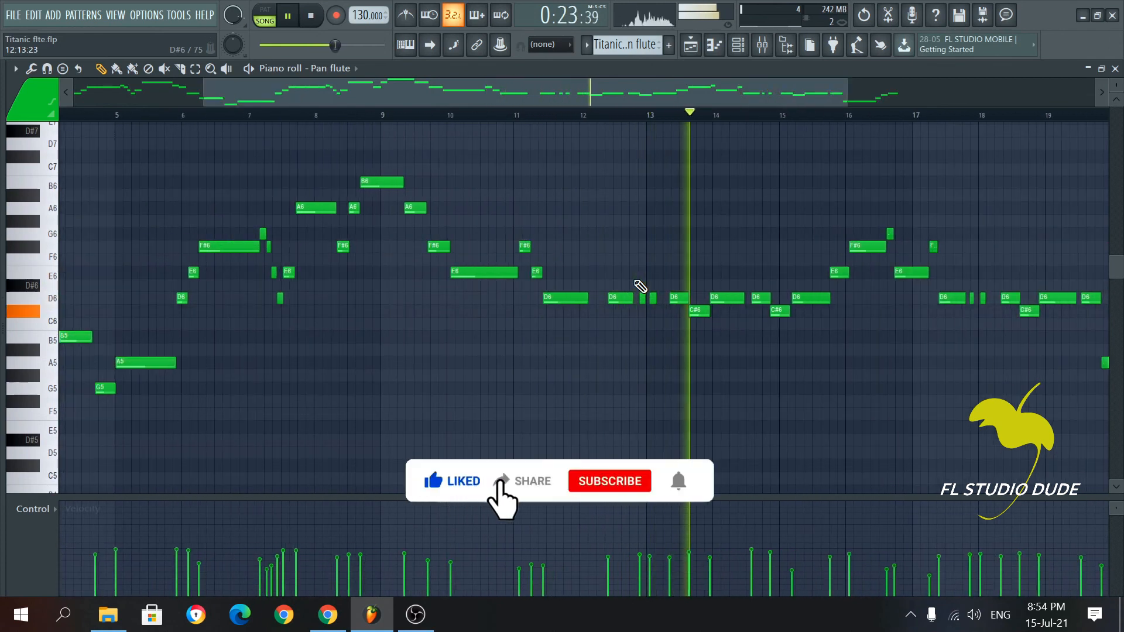
scroll(640, 286, down, 1)
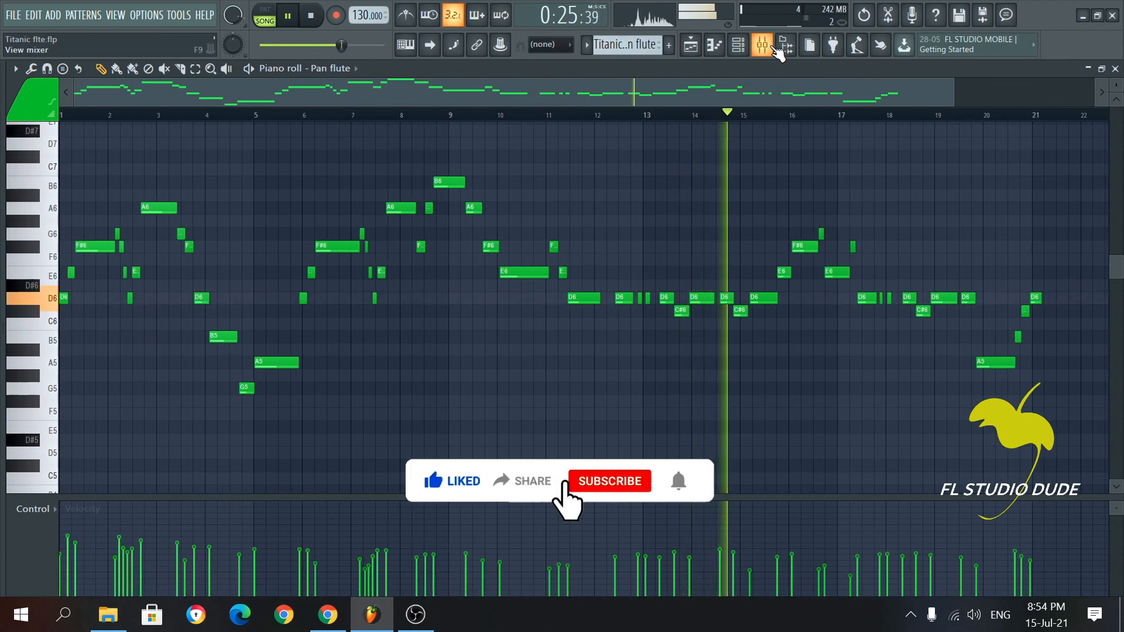
Step: Reopen the mixer and place it over the middle of the piano roll with its full channel strips in view
key(F9)
drag(577, 323, 691, 155)
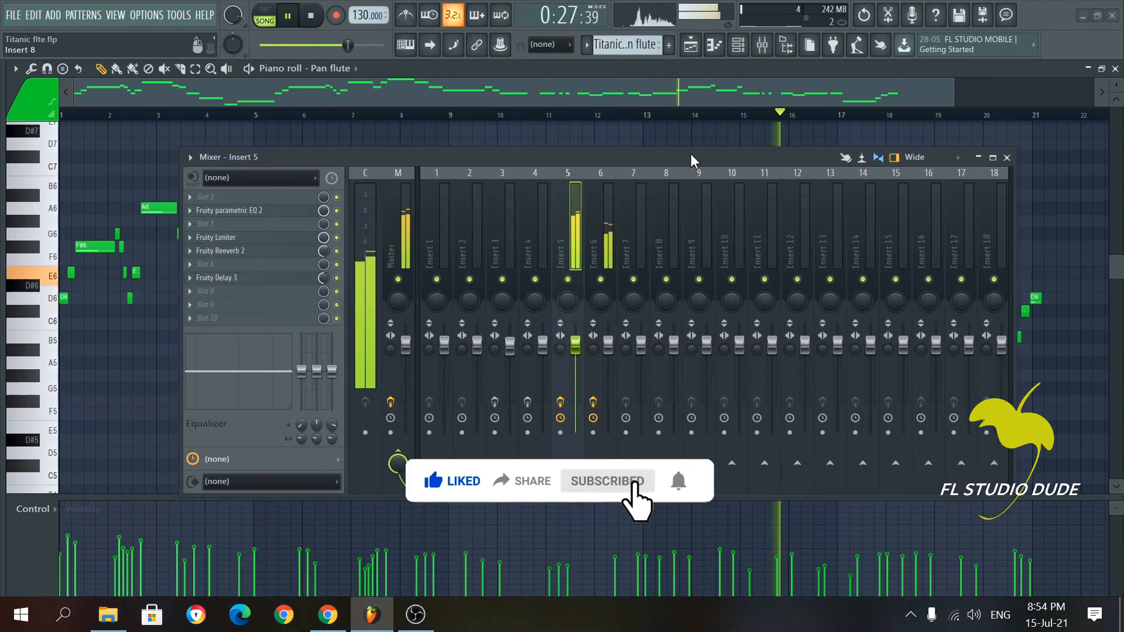